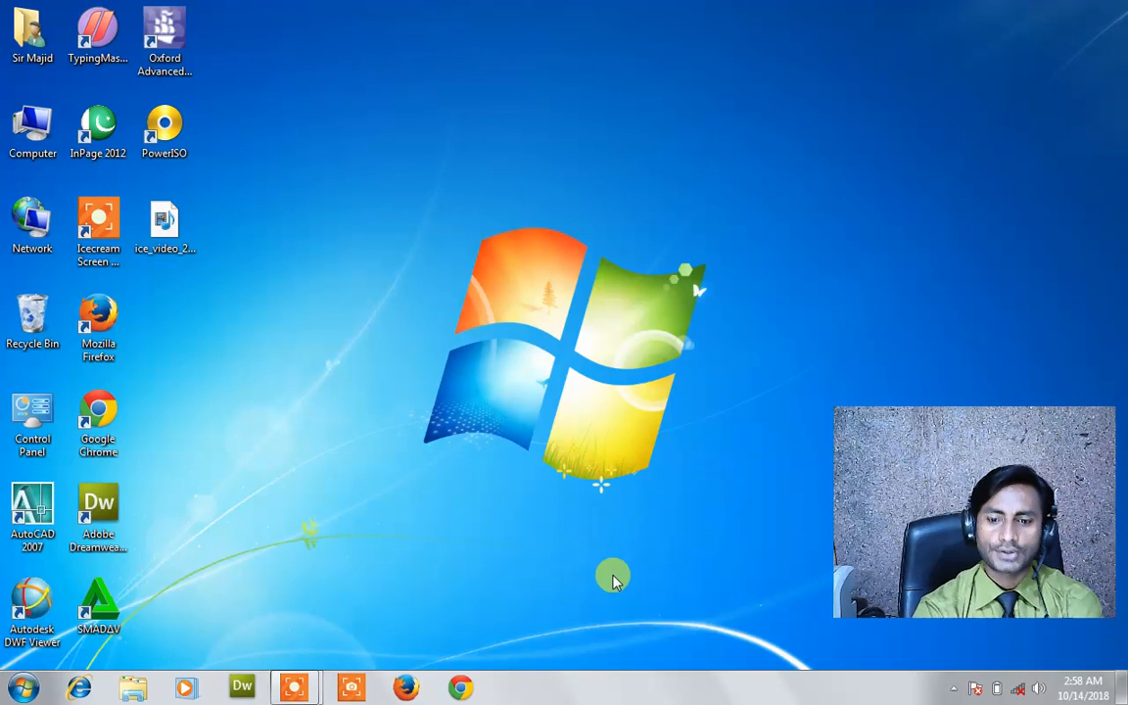
# - Launch CorelDRAW X4 and start a new blank document with the Lens docker closed
pyautogui.click(14, 691)
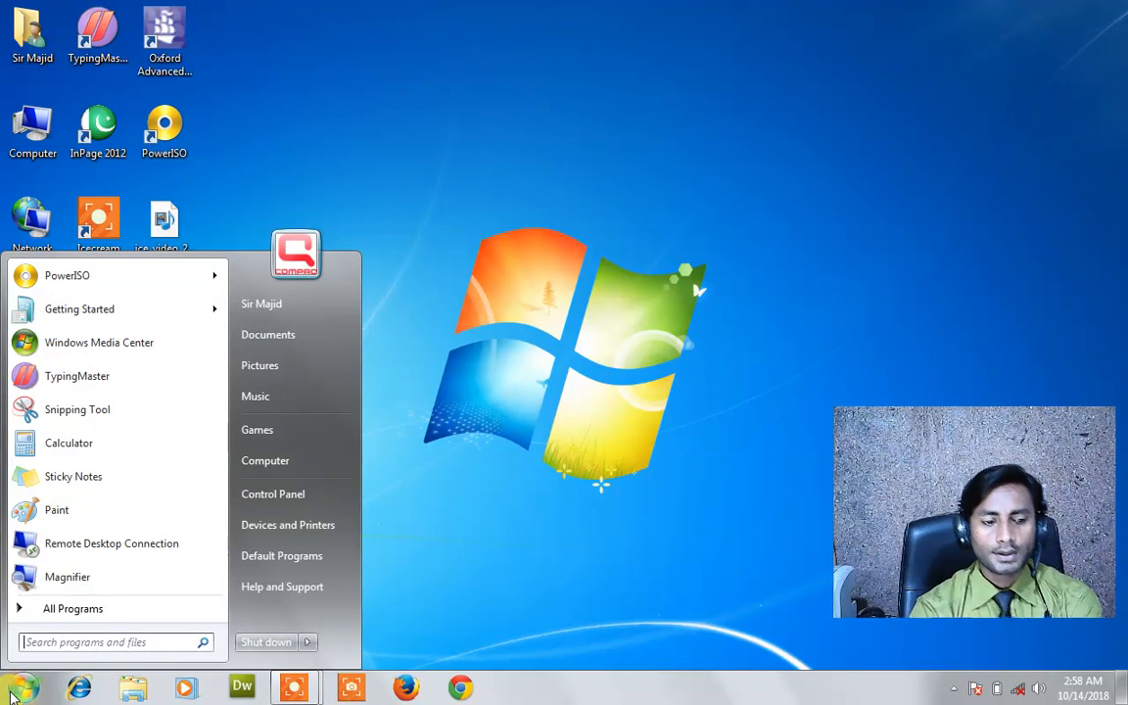
pyautogui.write('c')
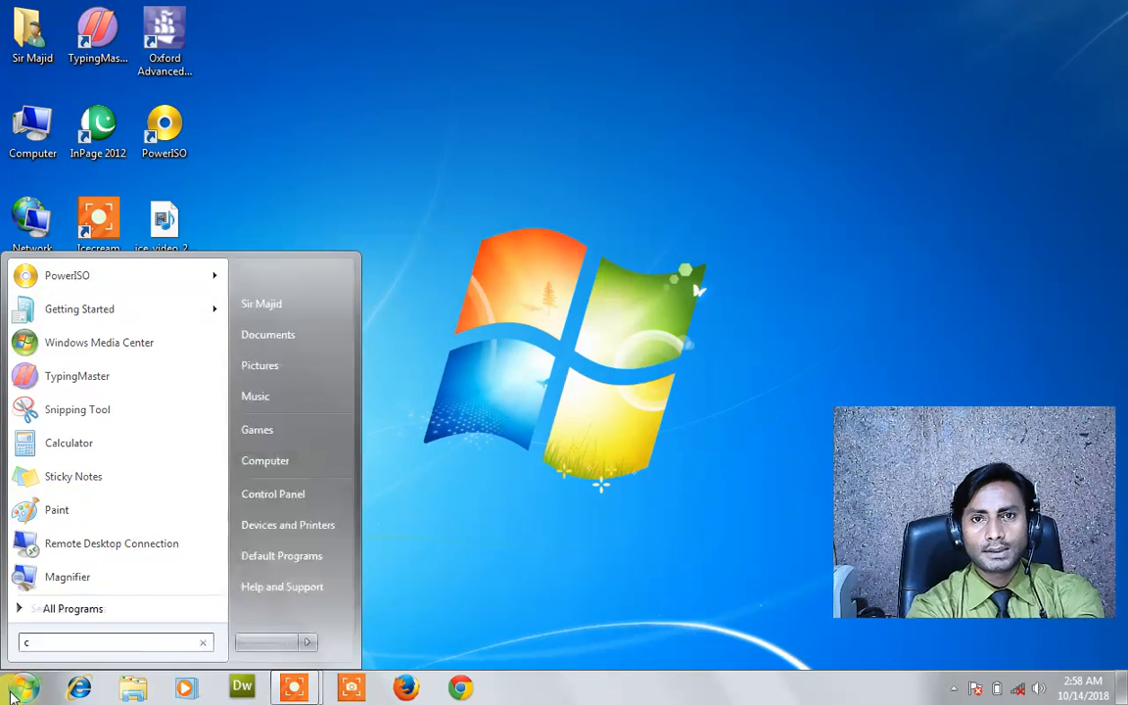
pyautogui.write('oreldr')
pyautogui.press('Return')
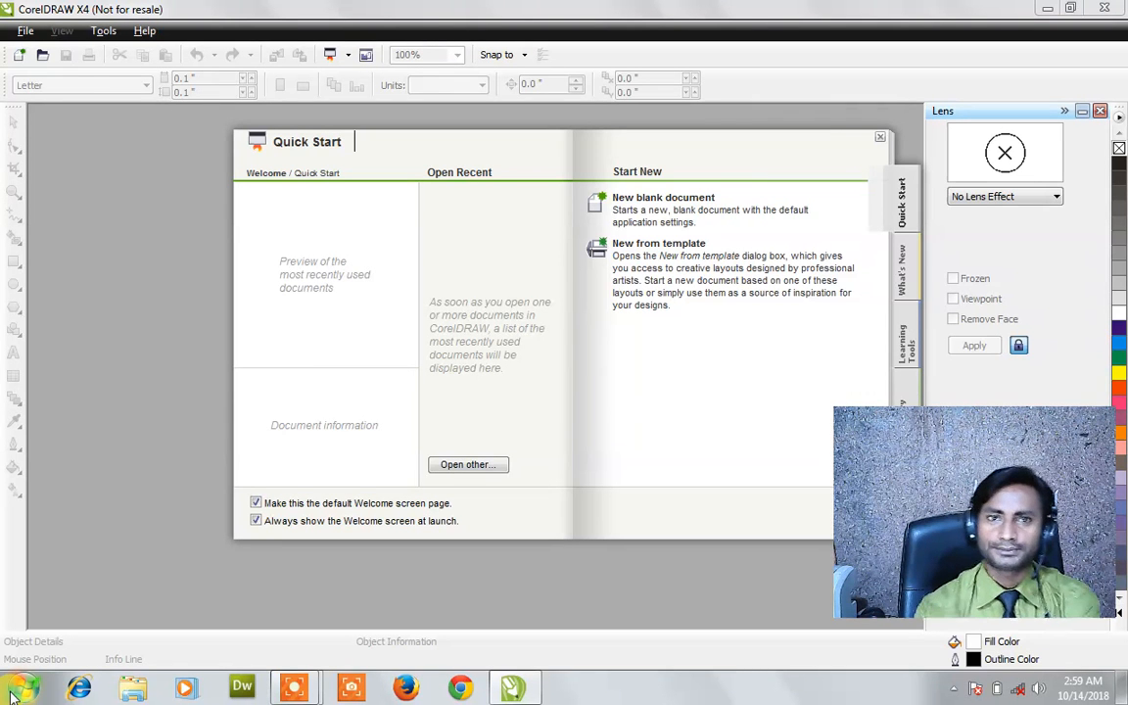
pyautogui.click(676, 195)
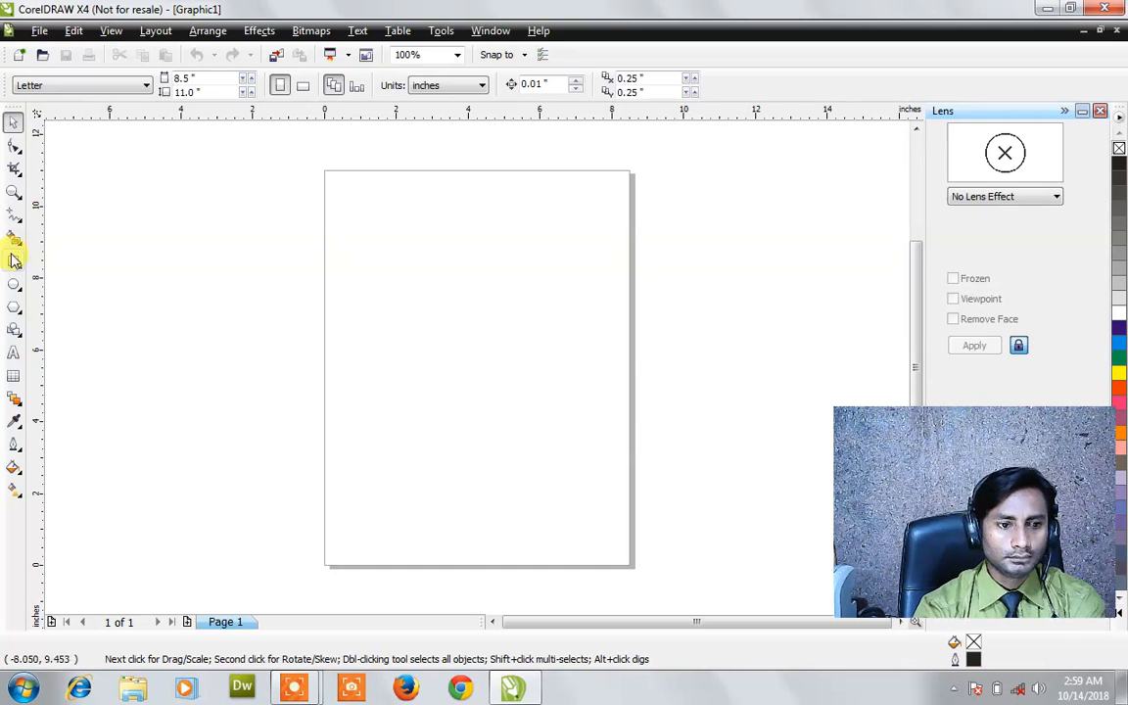
pyautogui.click(1103, 112)
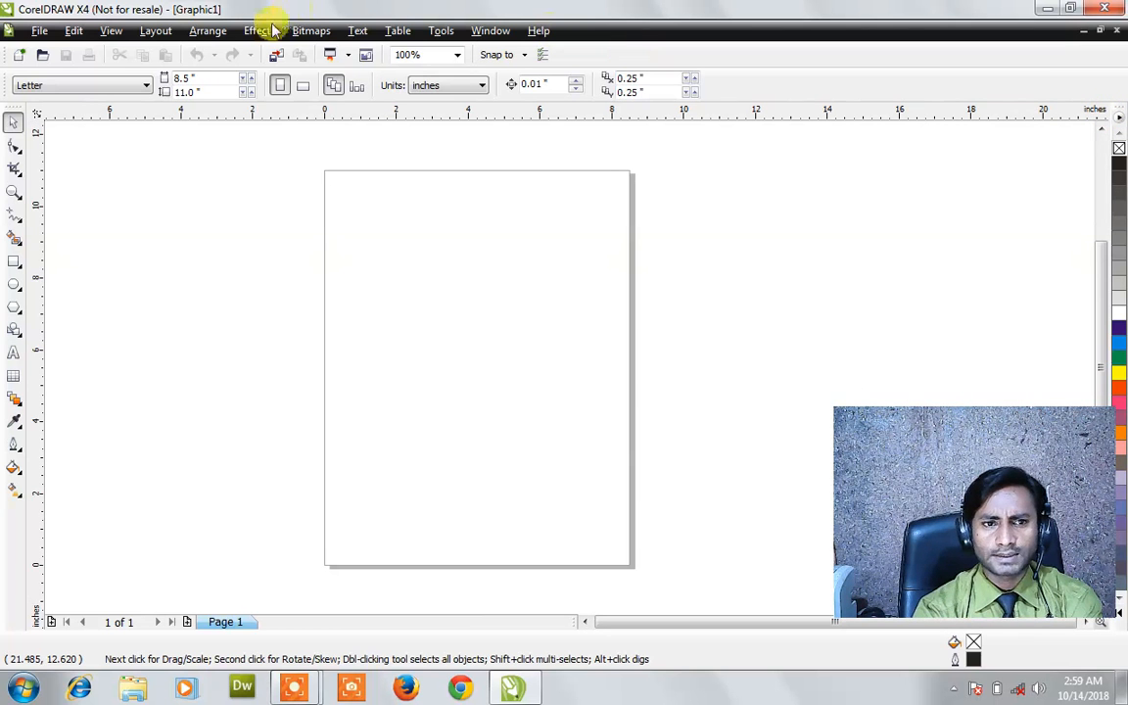
pyautogui.click(272, 29)
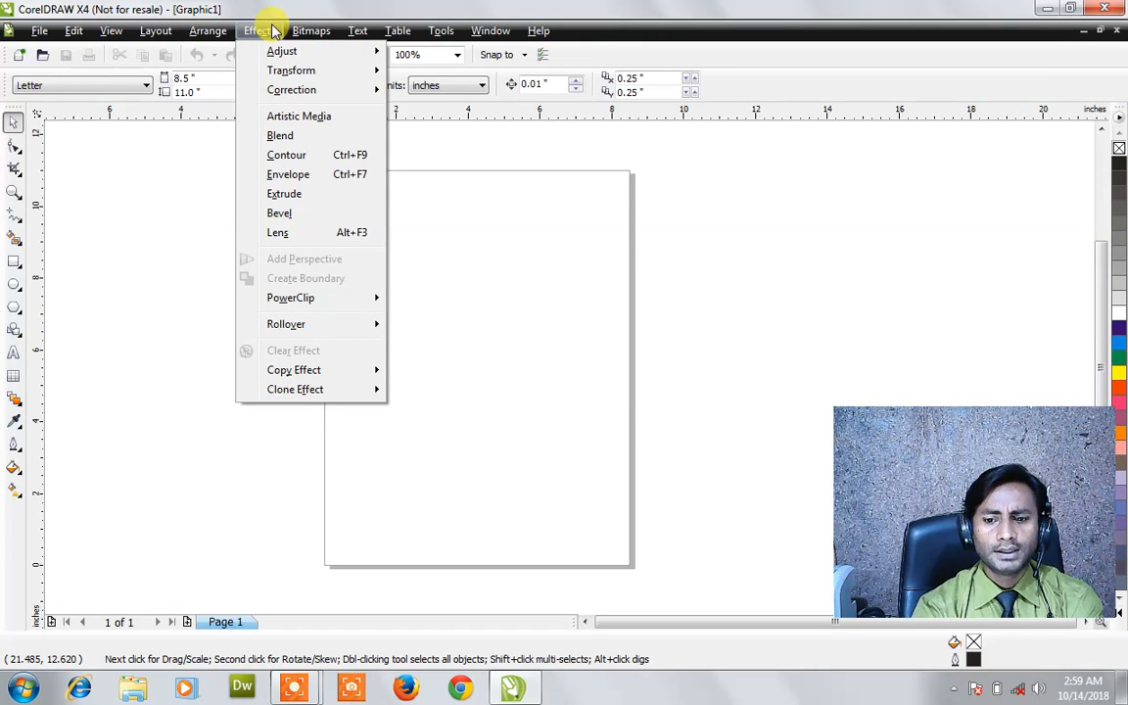
pyautogui.moveTo(323, 301)
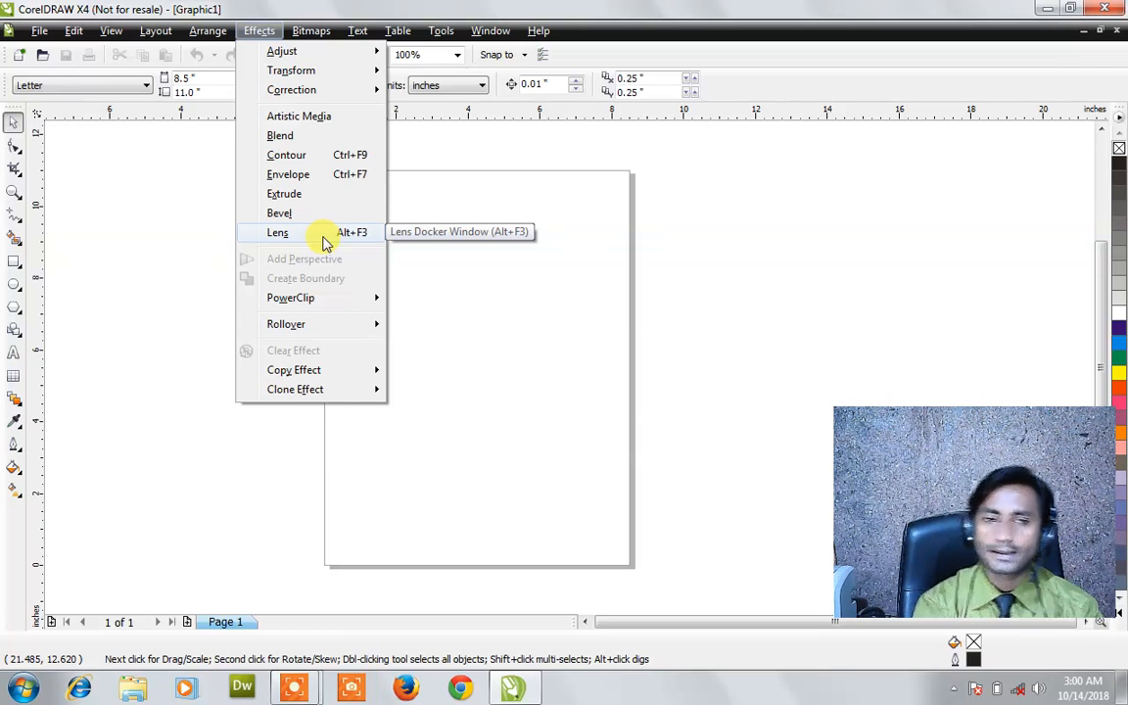
pyautogui.click(462, 328)
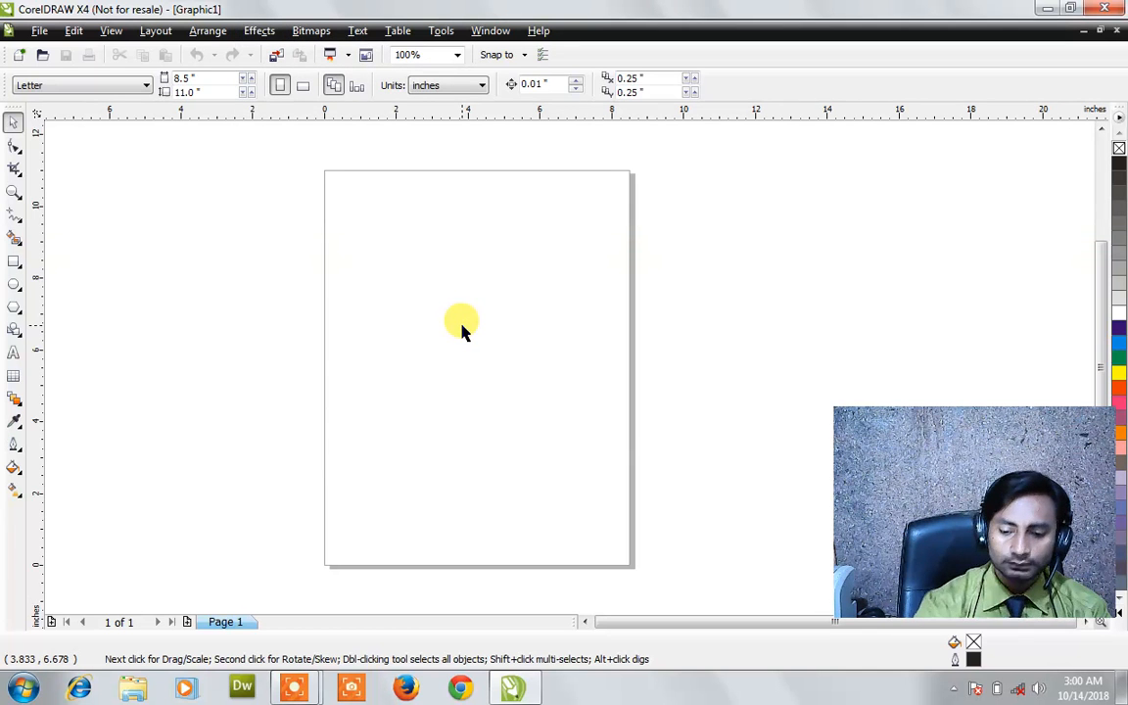
# - Import the Tulips sample picture and fit it inside the page at about 6.5 by 4.9 inches
pyautogui.hotkey('ctrl', 'i')
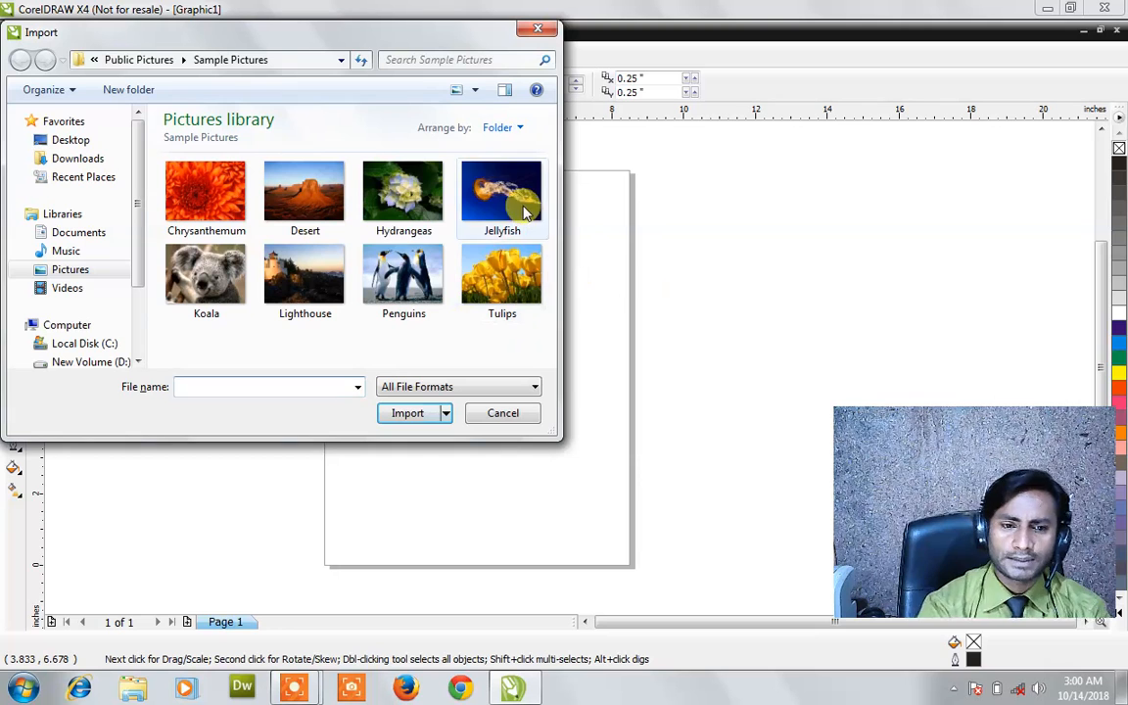
pyautogui.click(483, 277)
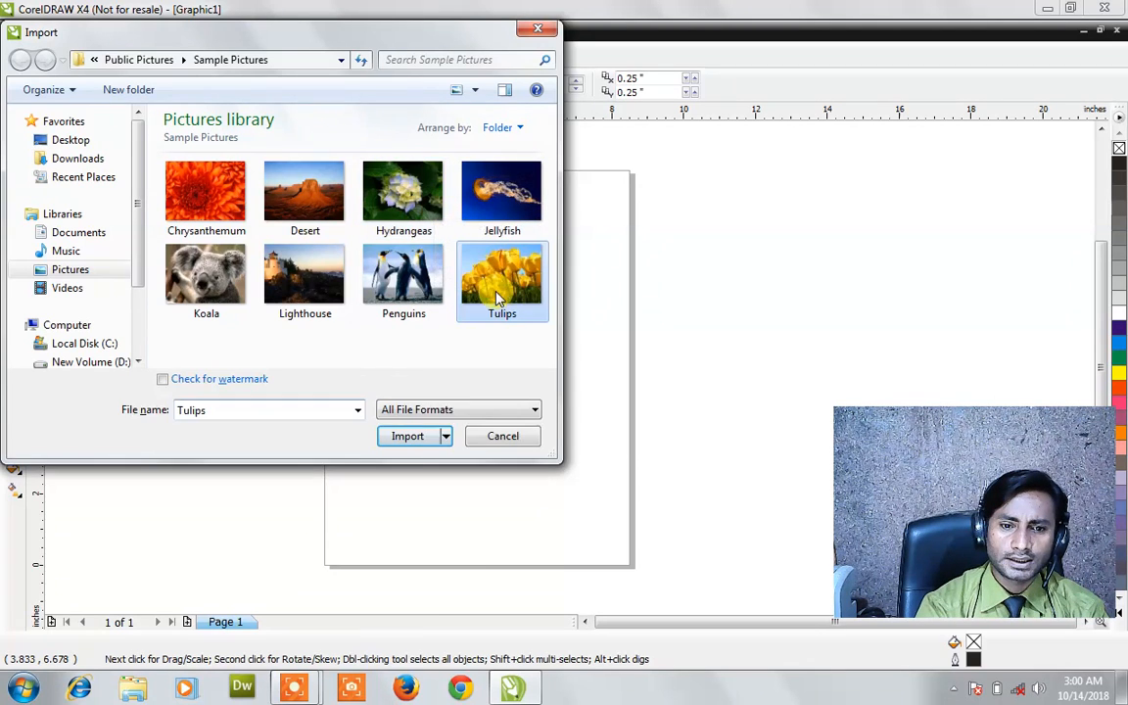
pyautogui.click(407, 412)
pyautogui.click(368, 288)
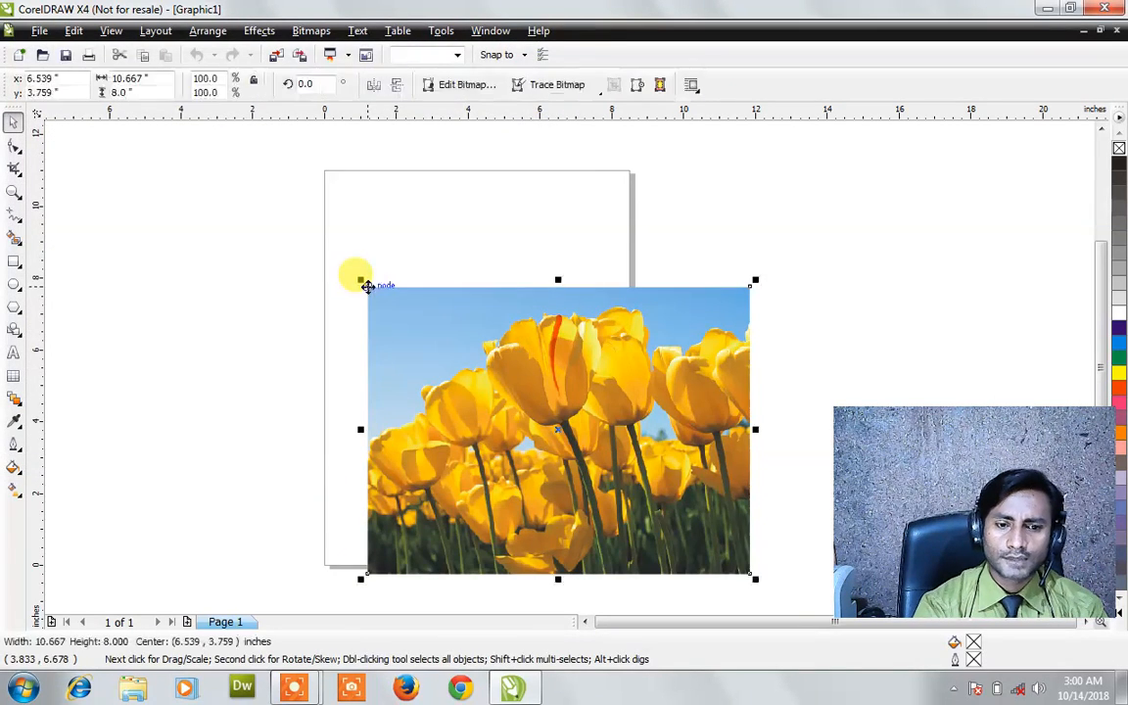
pyautogui.moveTo(362, 284); pyautogui.dragTo(456, 400)
pyautogui.moveTo(608, 455); pyautogui.dragTo(482, 339)
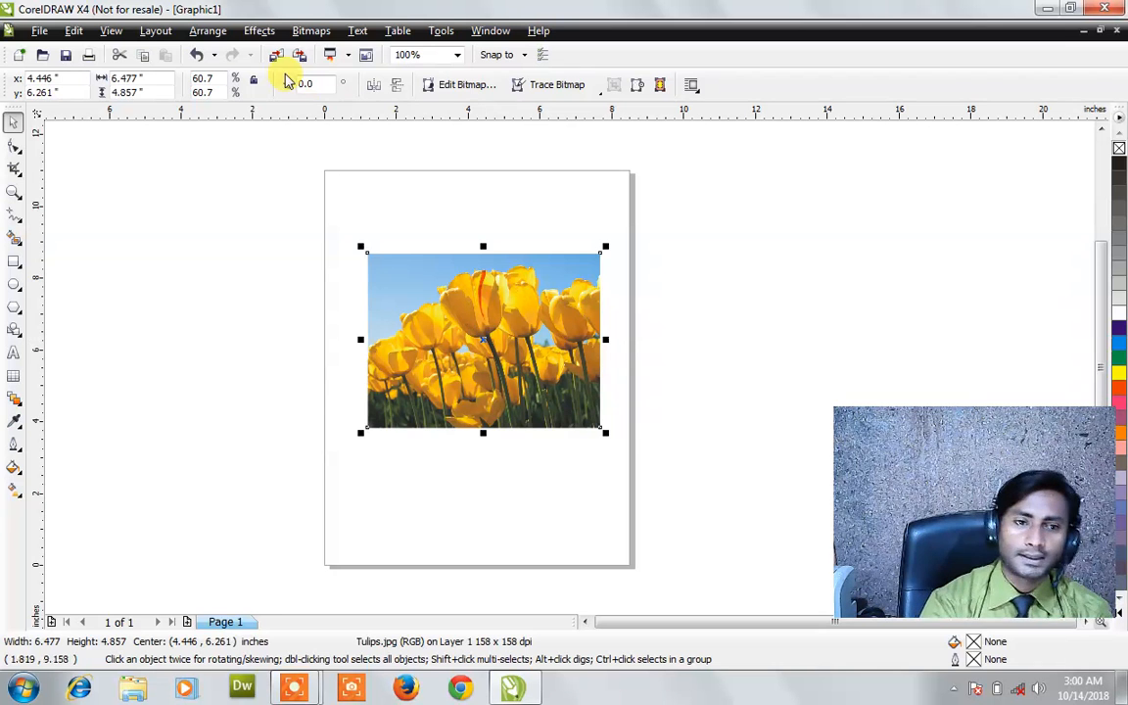
# - Open the Lens docker for the imported tulip picture
pyautogui.click(266, 31)
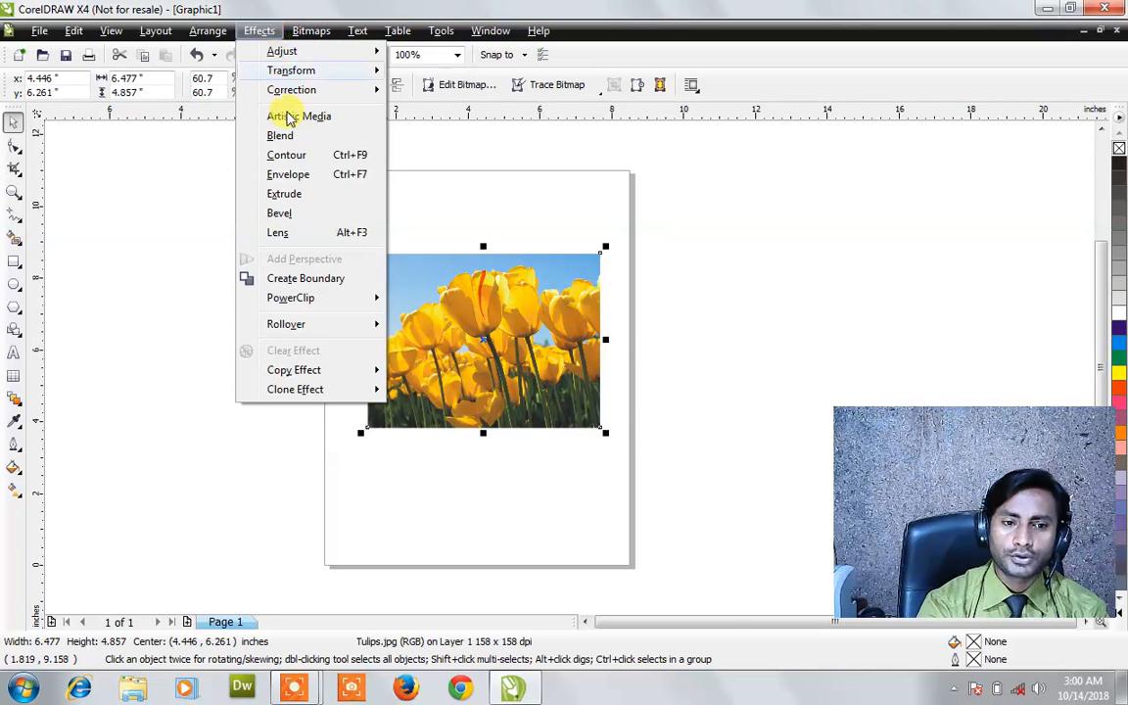
pyautogui.click(319, 235)
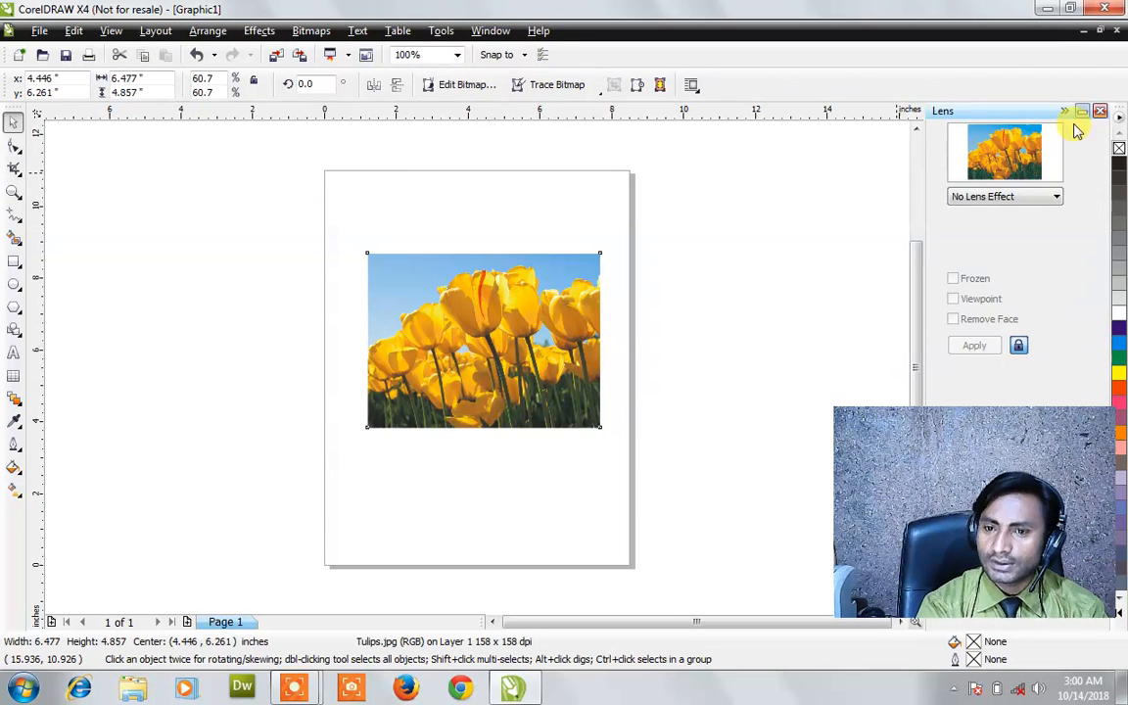
pyautogui.click(1099, 111)
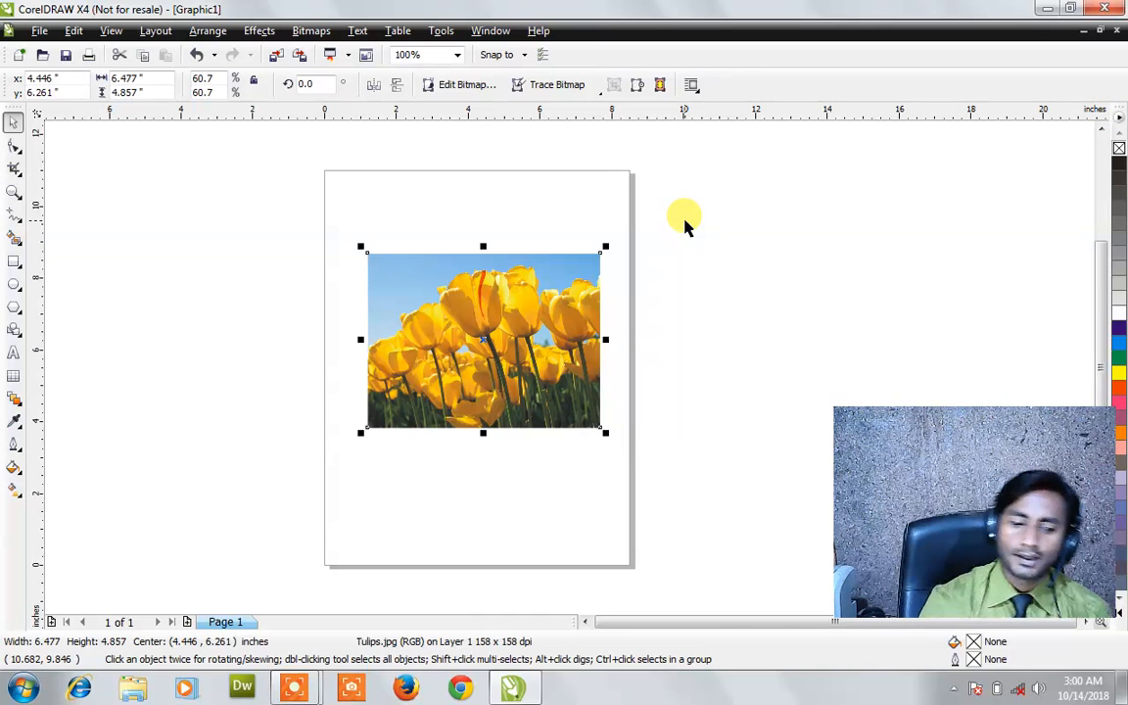
pyautogui.hotkey('alt', 'F3')
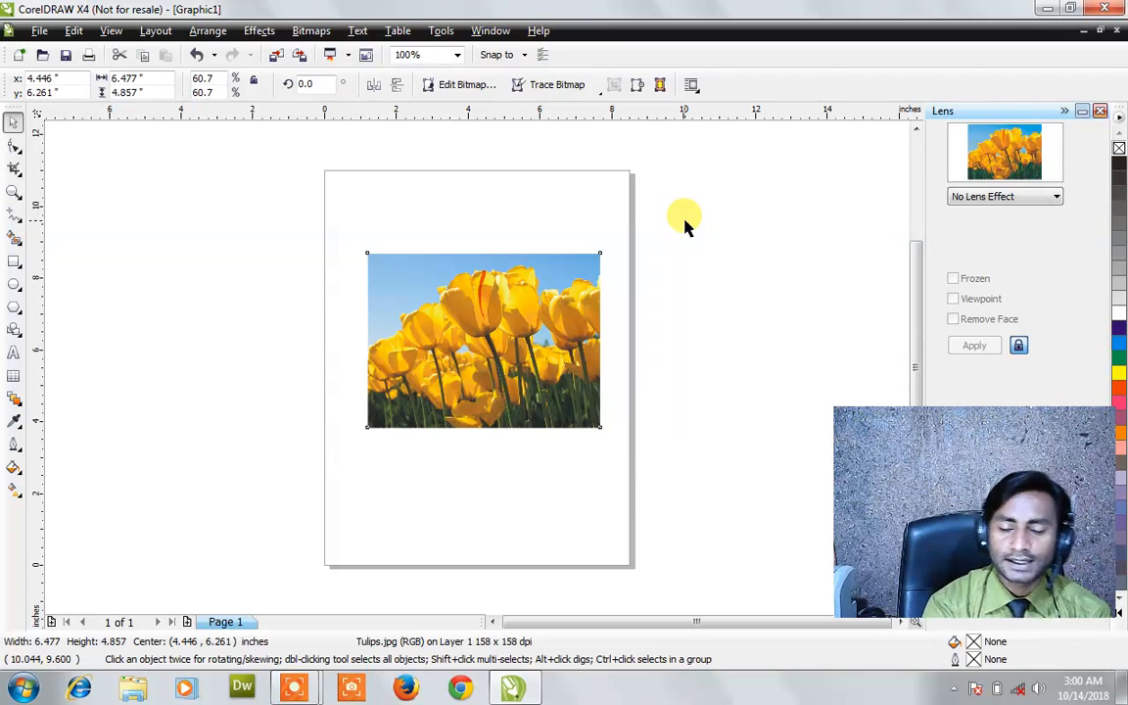
# - Try the Brighten lens directly on the tulip picture at a rate of 100%
pyautogui.click(999, 201)
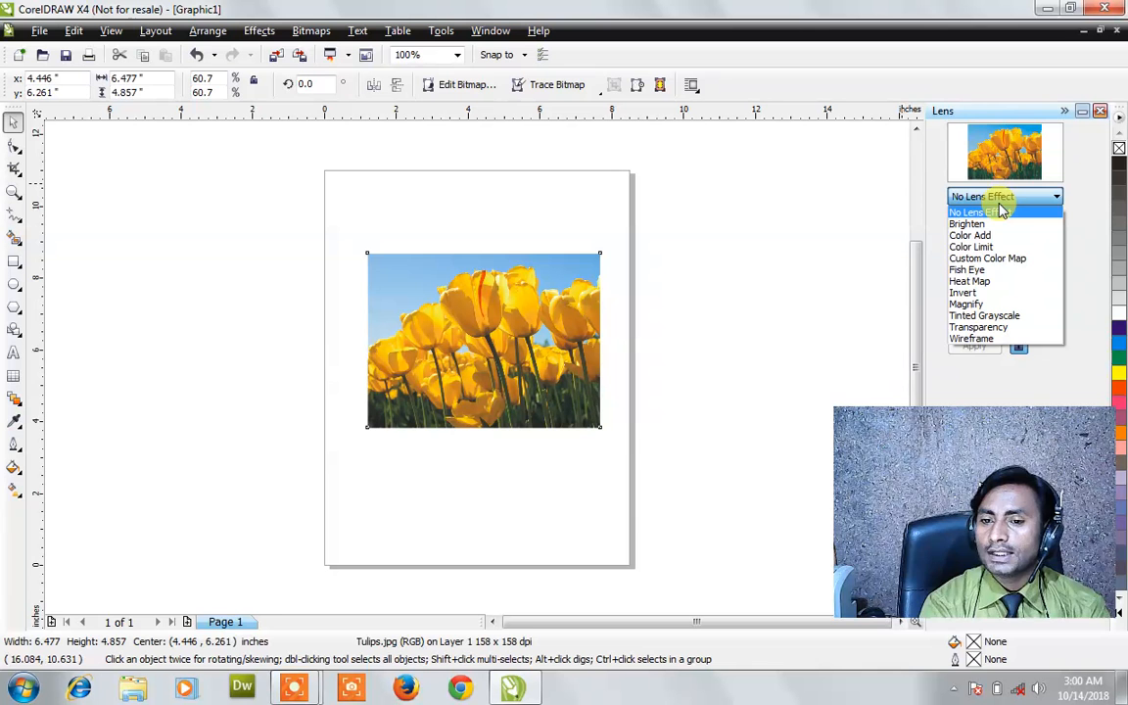
pyautogui.click(999, 225)
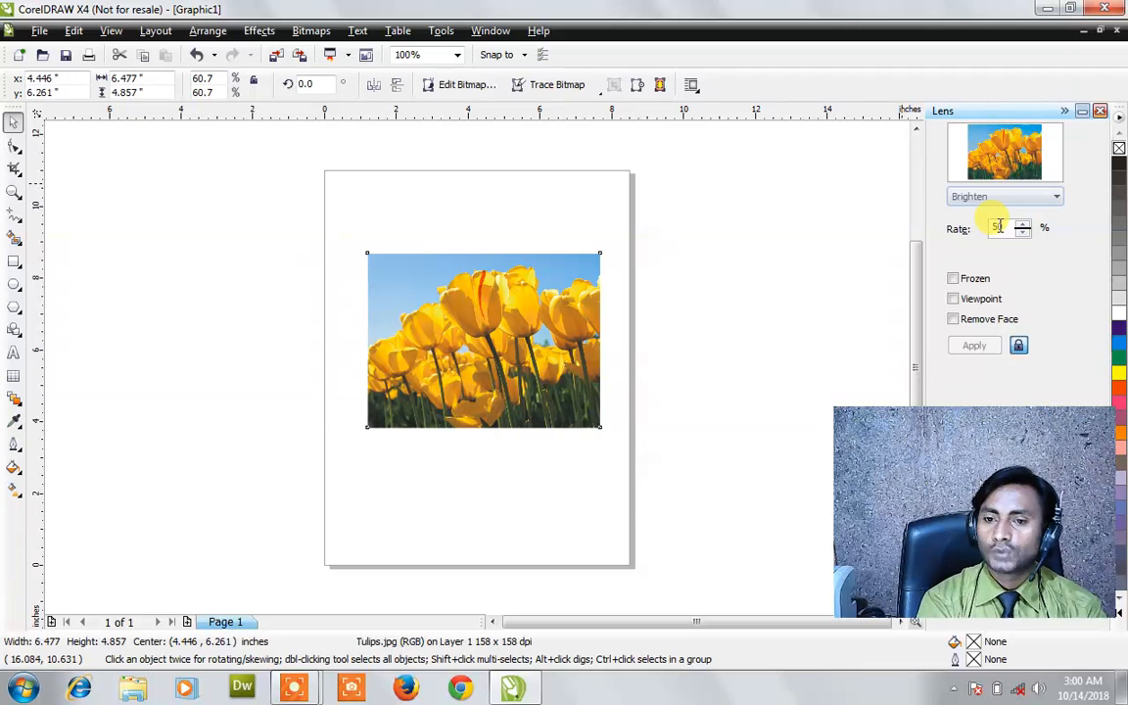
pyautogui.click(1022, 224)
pyautogui.click(1022, 224)
pyautogui.click(1022, 224)
pyautogui.click(1023, 225)
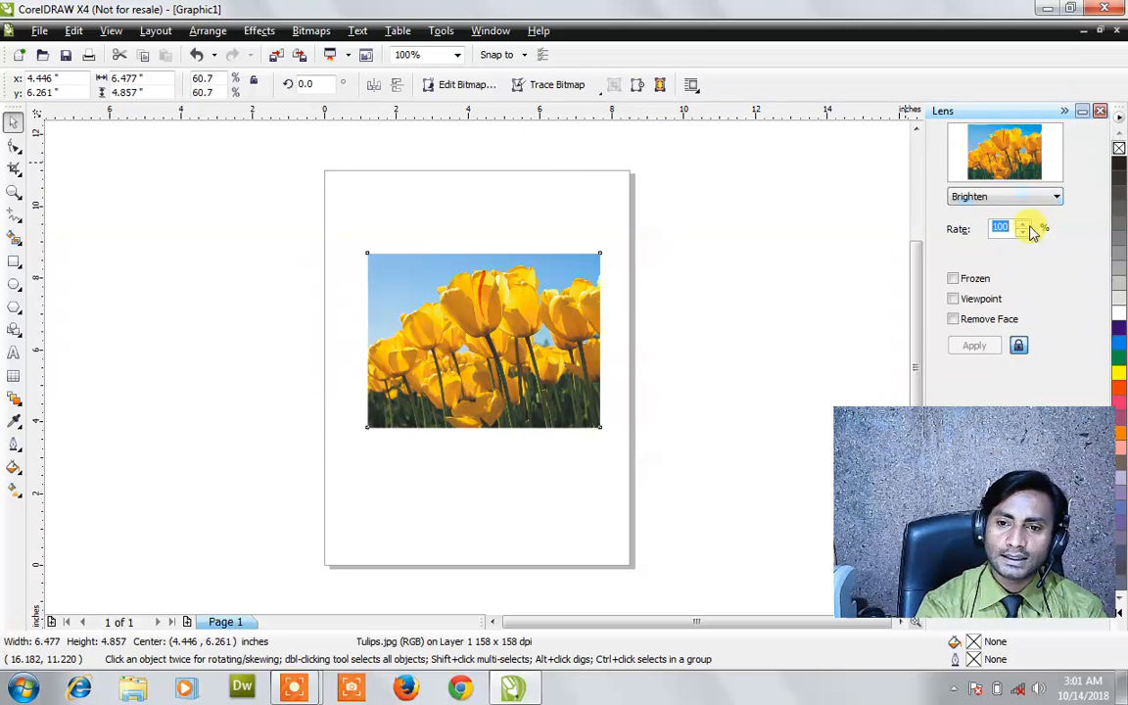
# - Try lower Brighten rates on the tulip picture, from 50% down to 15%, and reselect the picture
pyautogui.write('50')
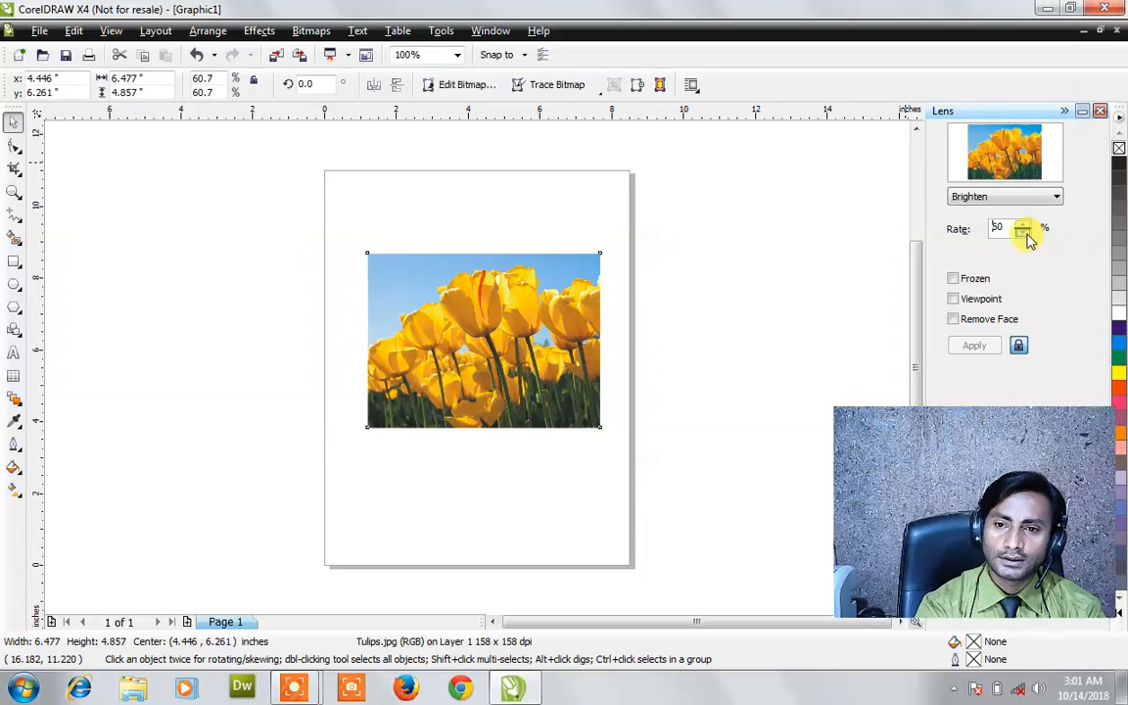
pyautogui.click(1023, 233)
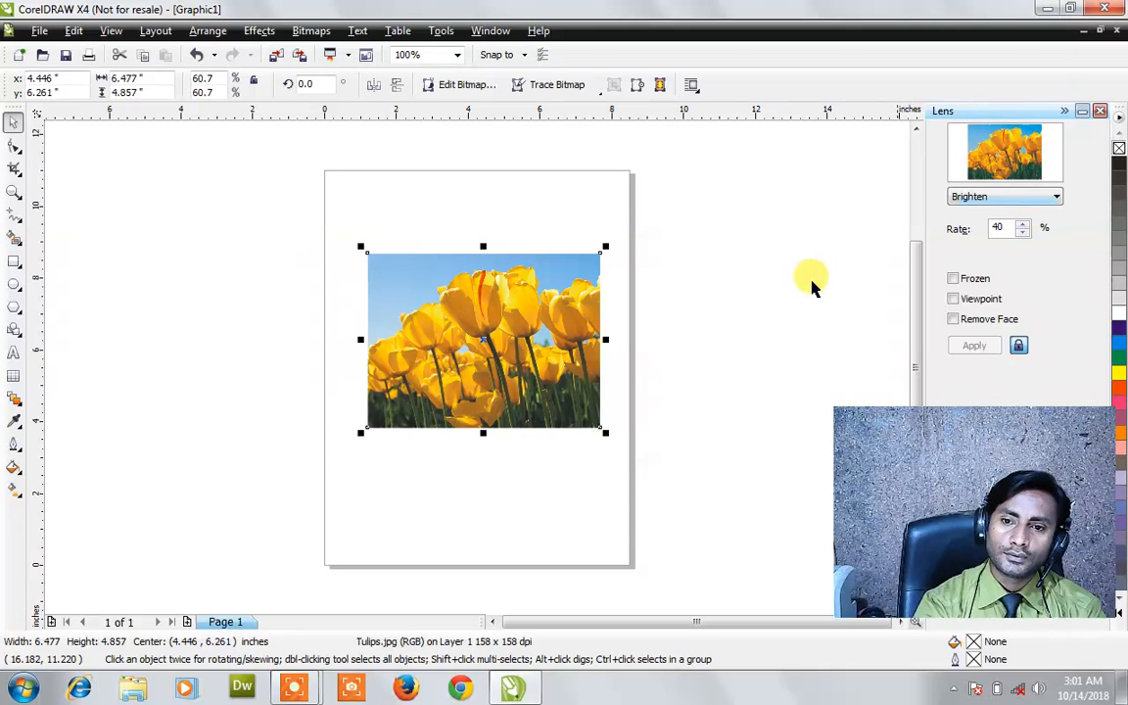
pyautogui.click(1020, 234)
pyautogui.click(1021, 234)
pyautogui.click(1021, 234)
pyautogui.click(1021, 234)
pyautogui.click(1020, 234)
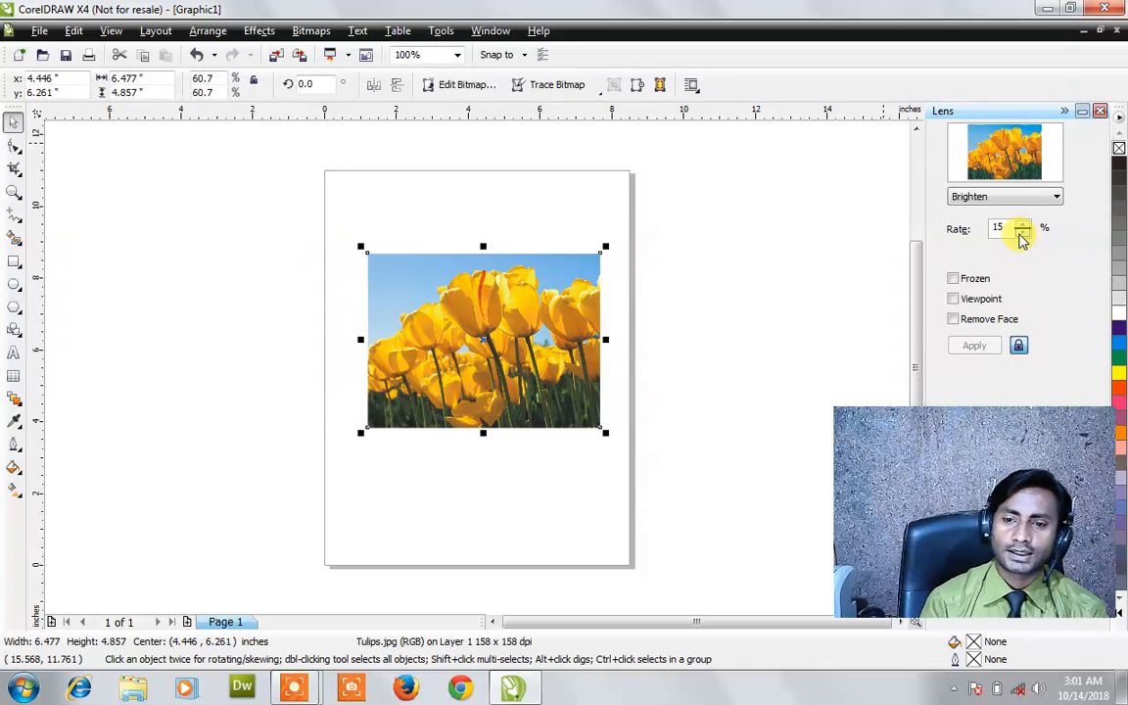
pyautogui.click(785, 163)
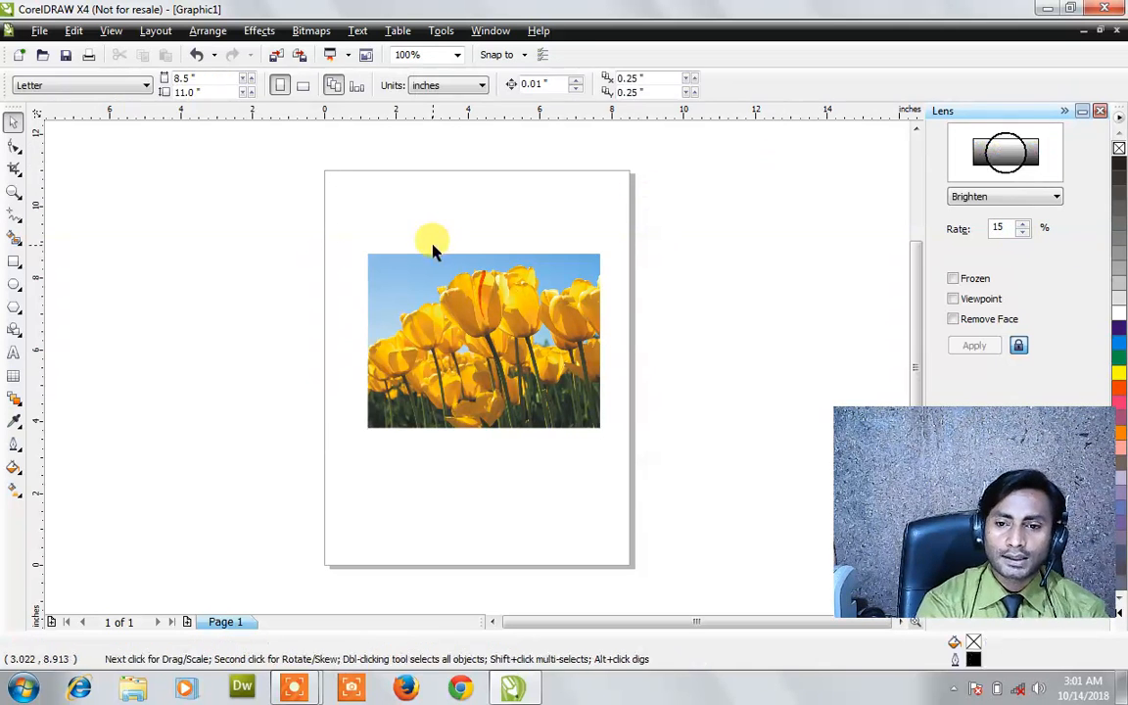
pyautogui.click(982, 201)
pyautogui.click(985, 202)
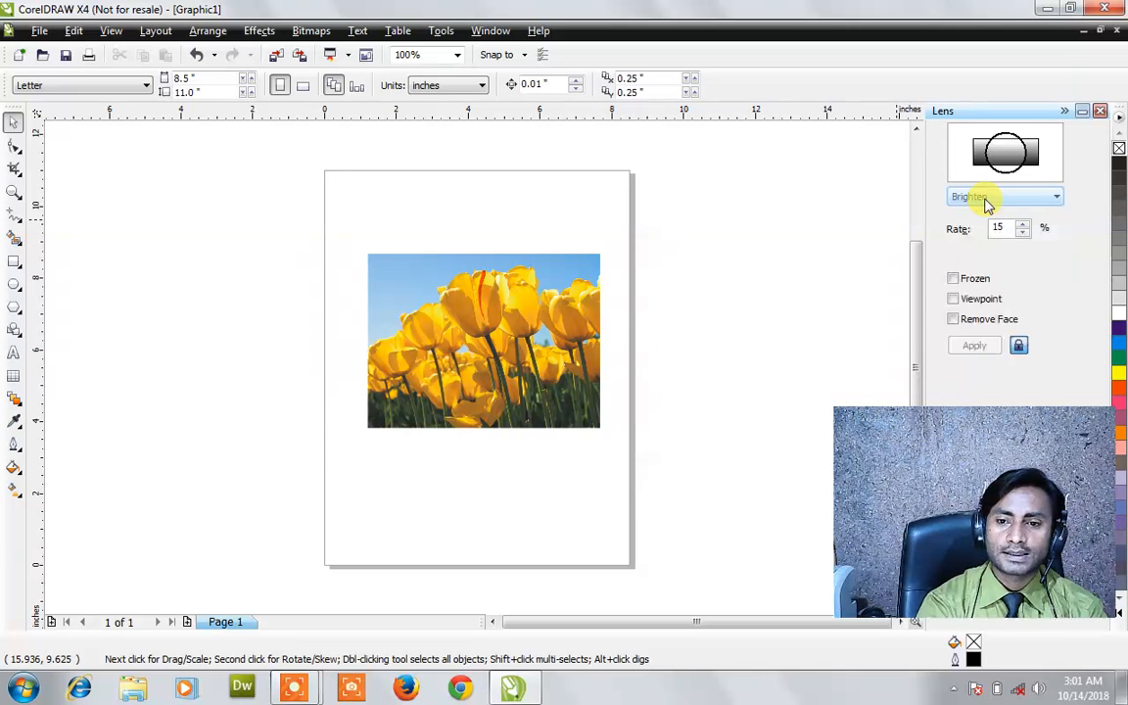
pyautogui.click(538, 264)
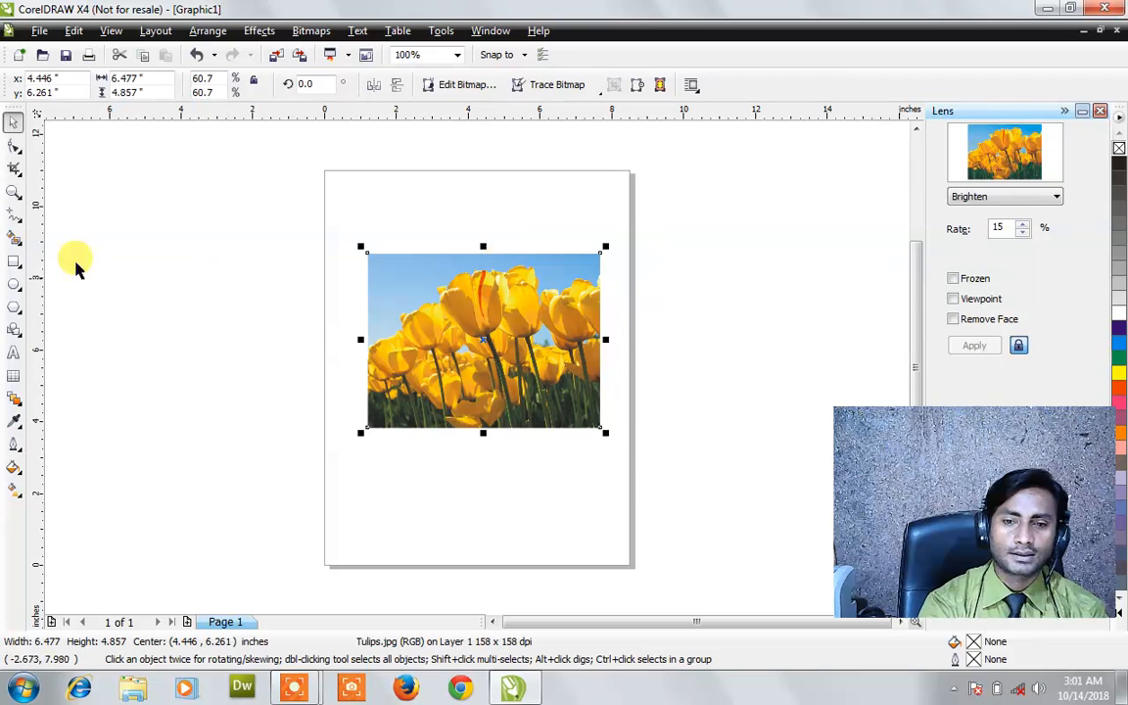
# - Draw a rectangle about 5.35 by 4.86 inches over most of the tulip picture and apply the Brighten lens to it
pyautogui.click(14, 261)
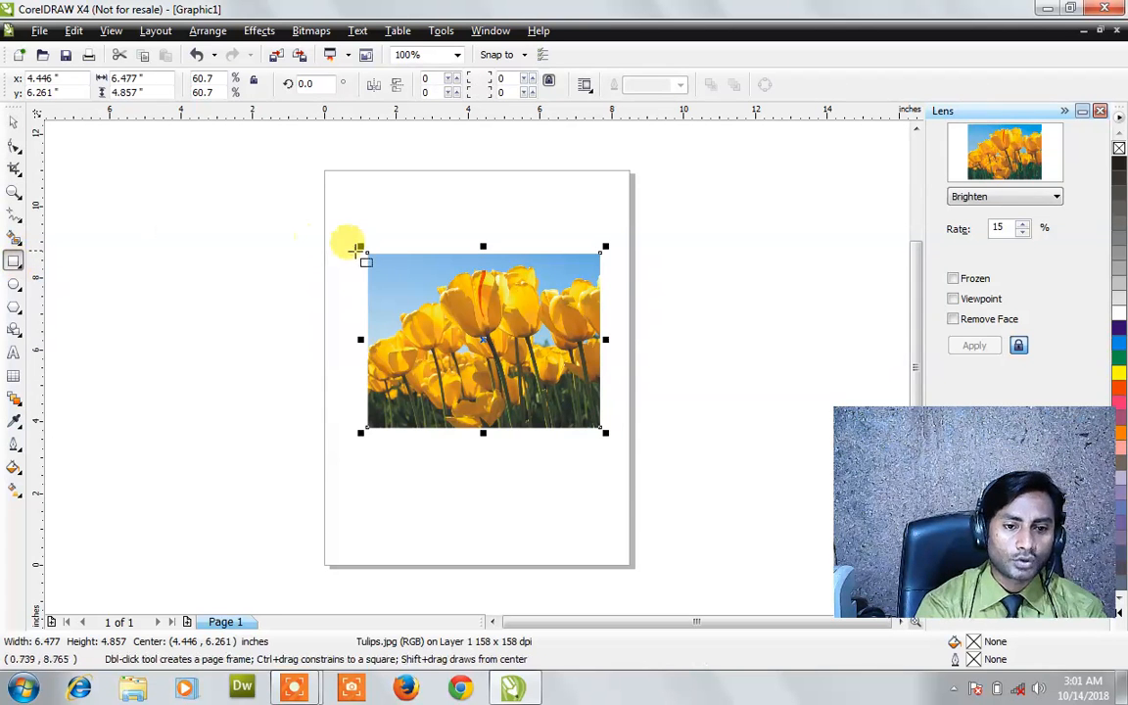
pyautogui.moveTo(365, 251); pyautogui.dragTo(568, 432)
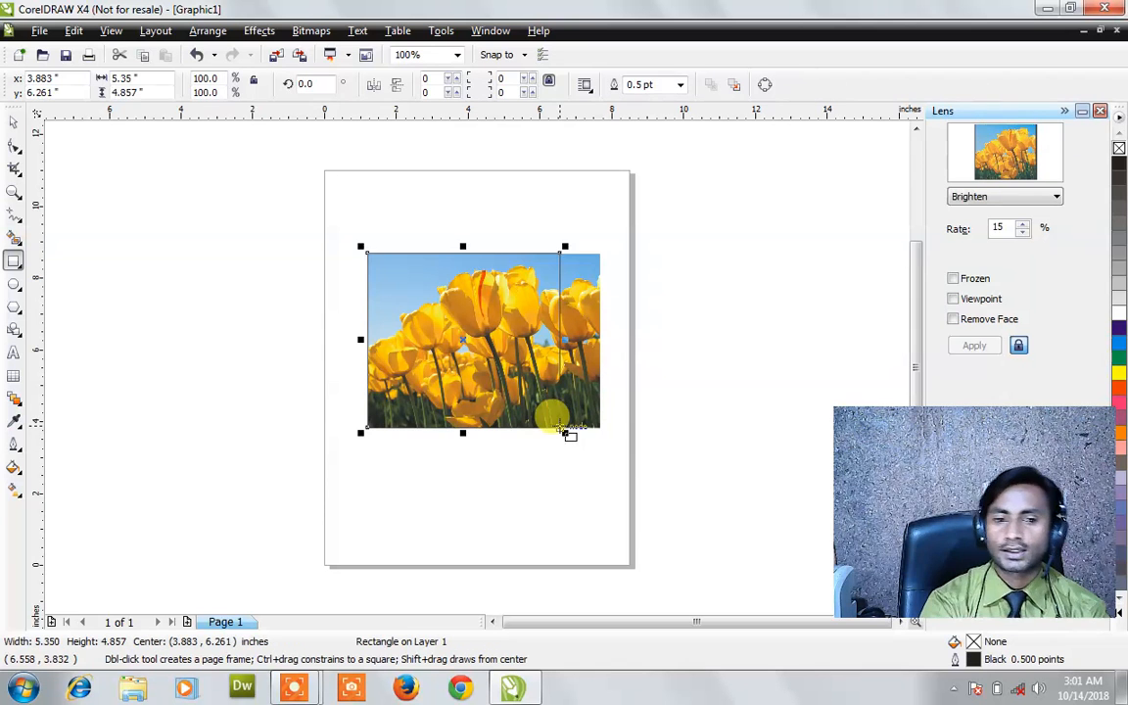
pyautogui.click(1028, 200)
pyautogui.click(1002, 223)
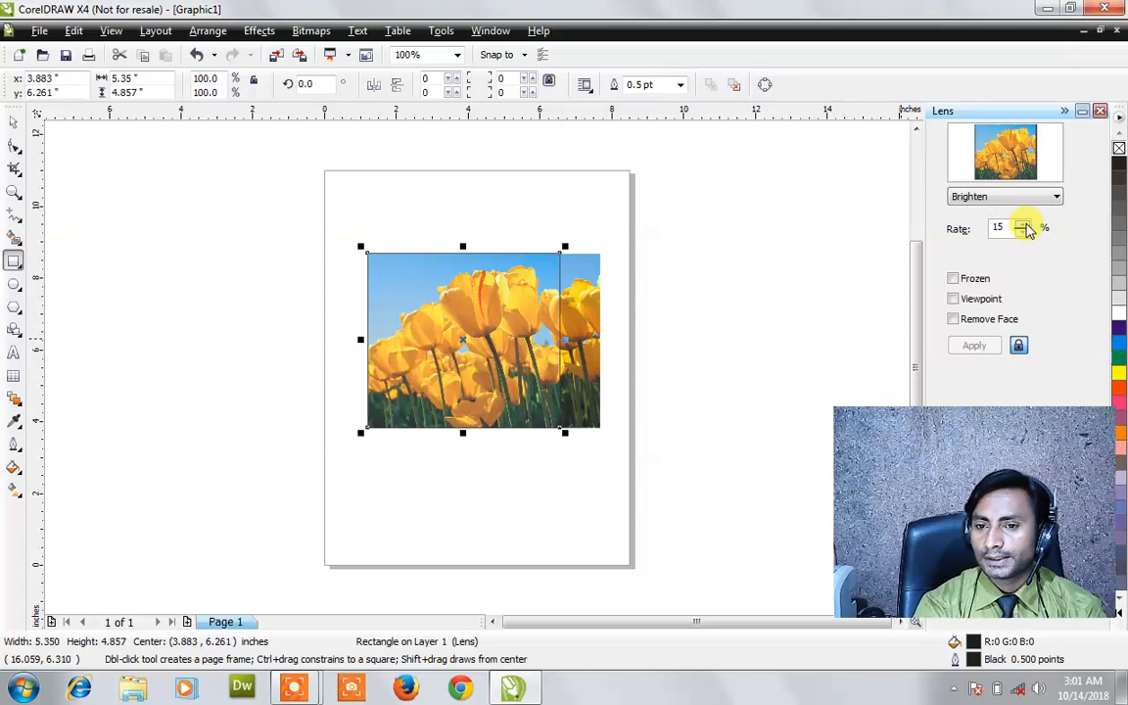
# - Raise the Brighten rate of the rectangle's lens to 50% and deselect it
pyautogui.click(1022, 225)
pyautogui.click(1023, 224)
pyautogui.click(1023, 224)
pyautogui.click(1023, 224)
pyautogui.click(1023, 224)
pyautogui.click(1023, 224)
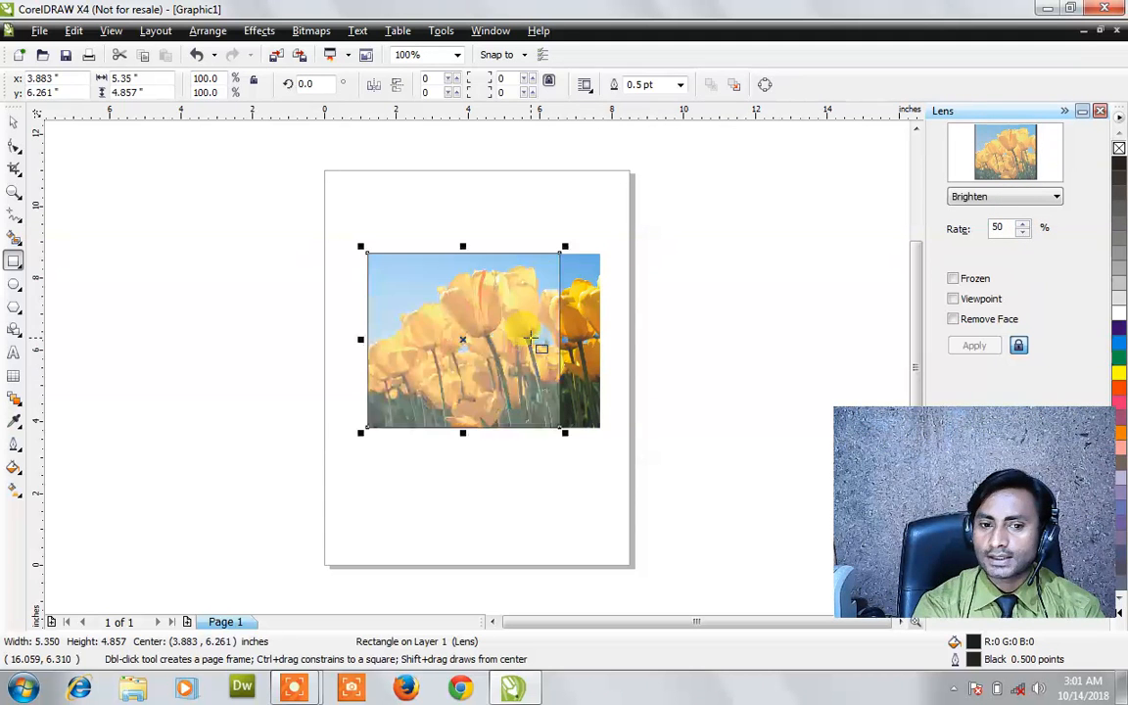
pyautogui.click(13, 123)
pyautogui.click(327, 383)
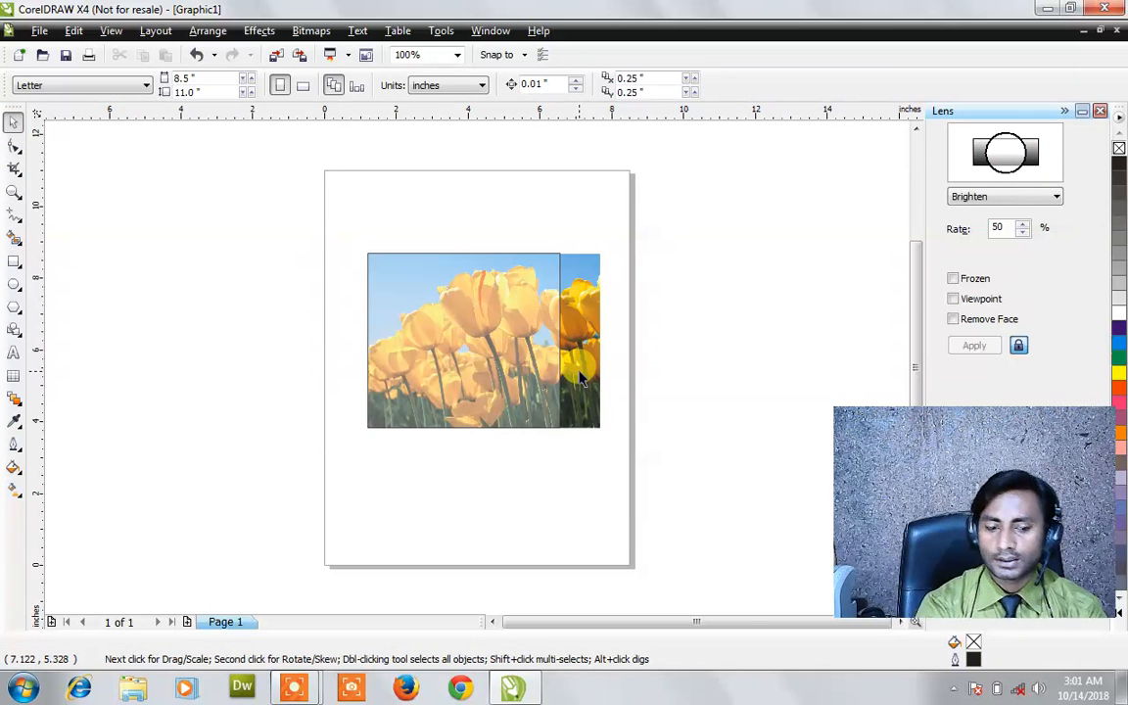
# - Remove the outline from the lens rectangle and compare the brightened area with the original picture
pyautogui.scroll(2, 475, 368)
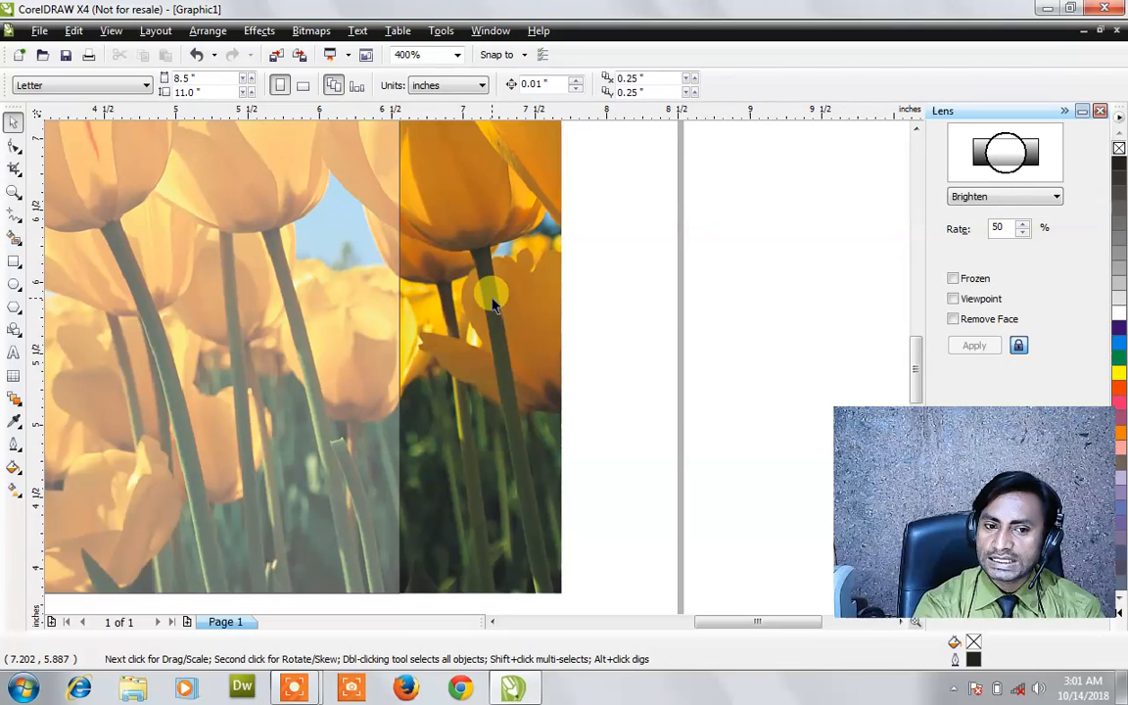
pyautogui.scroll(-2, 477, 372)
pyautogui.click(469, 356)
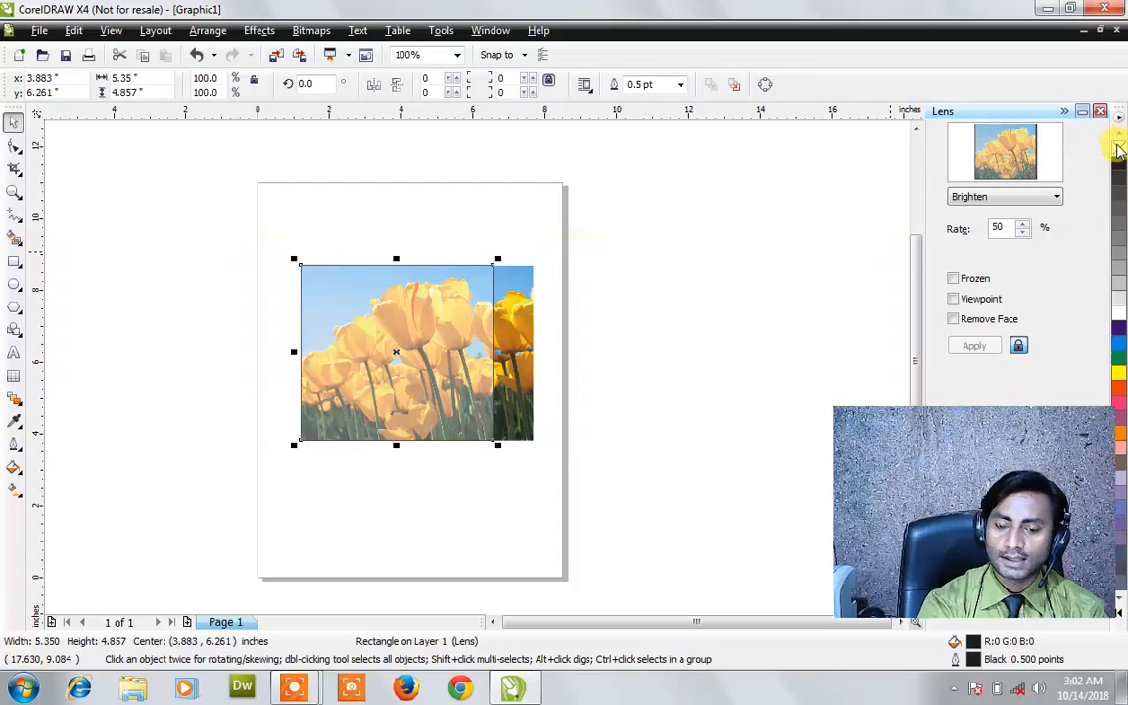
pyautogui.click(1119, 146)
pyautogui.click(591, 302)
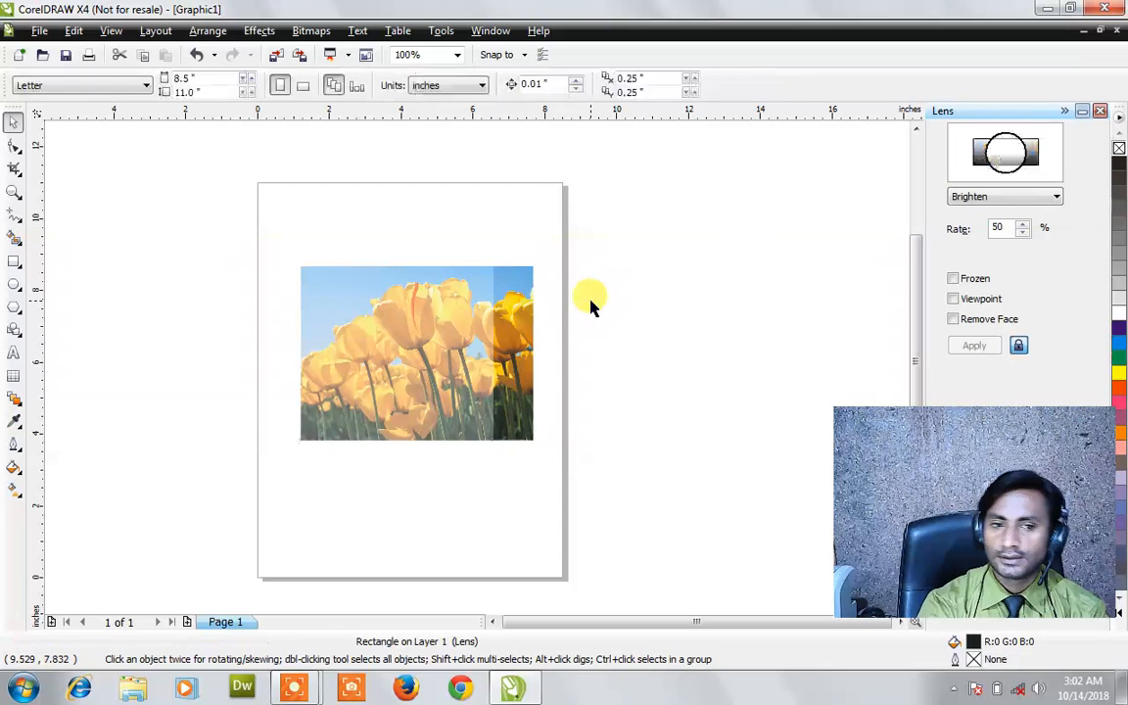
pyautogui.scroll(2, 469, 352)
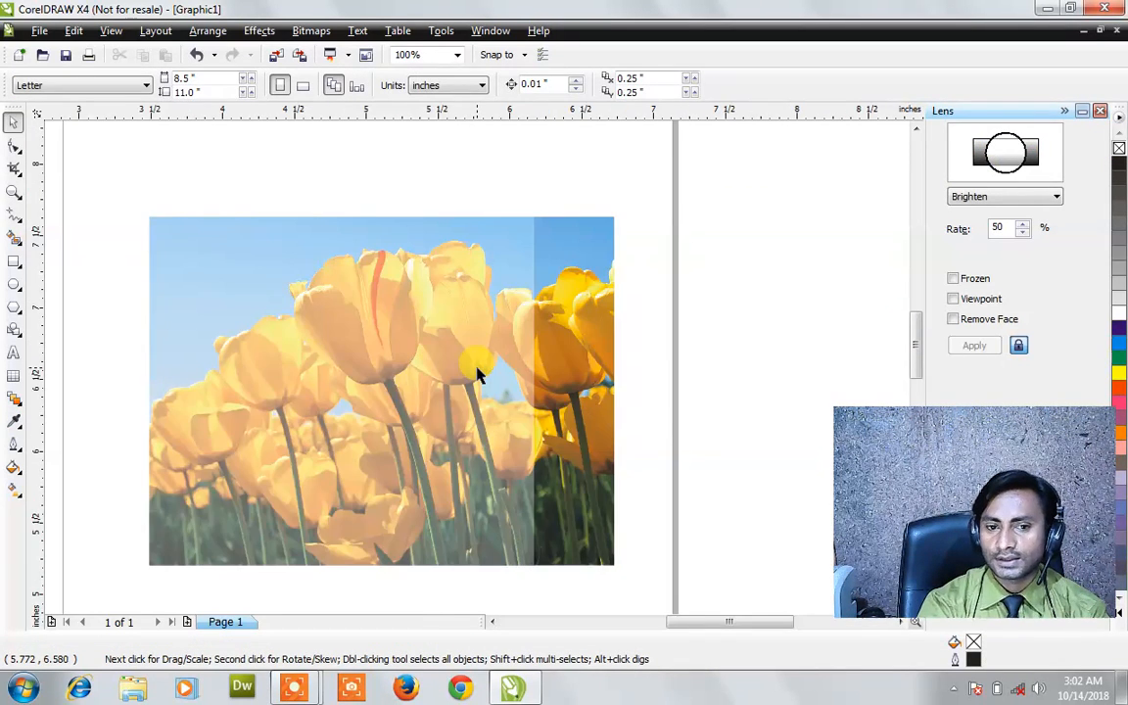
pyautogui.scroll(-3, 477, 370)
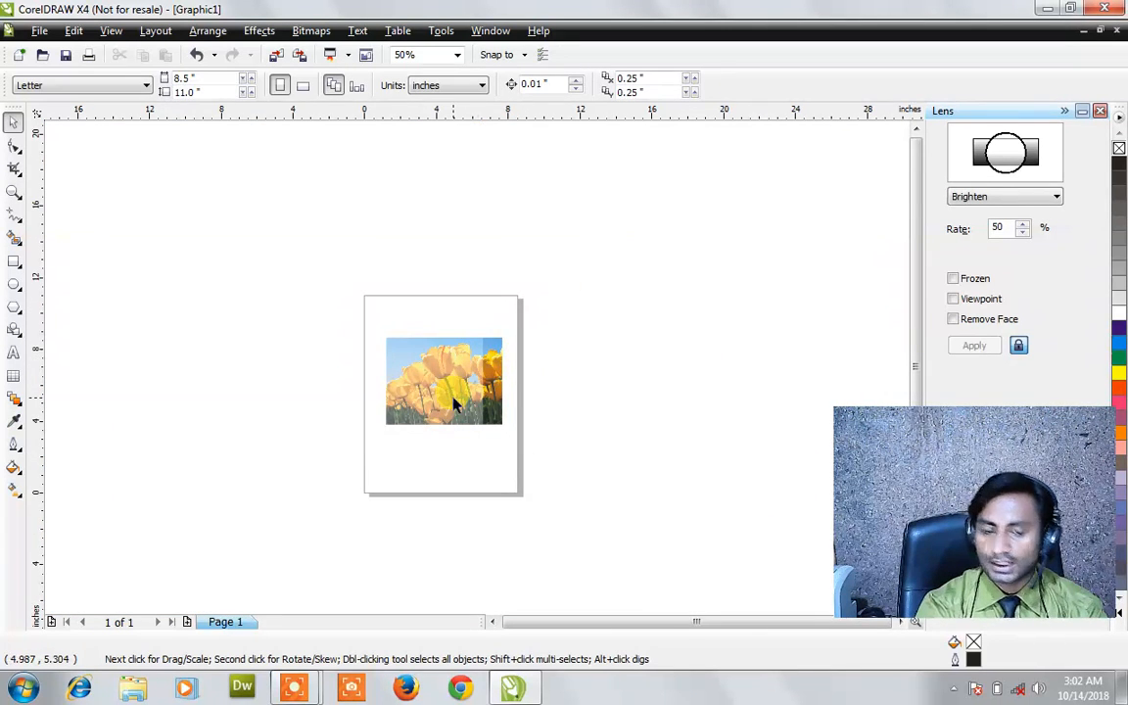
# - Widen the Brighten lens rectangle to about 6.48 inches so that it covers the whole tulip picture
pyautogui.scroll(1, 478, 372)
pyautogui.scroll(2, 478, 372)
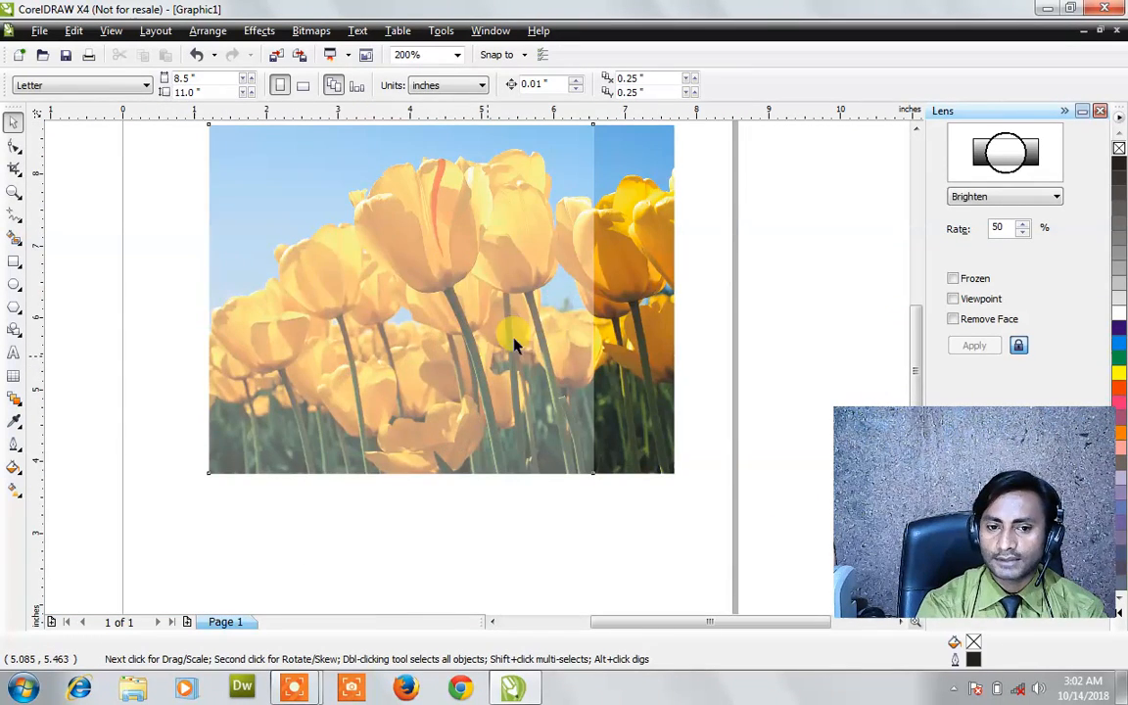
pyautogui.click(512, 336)
pyautogui.moveTo(599, 296); pyautogui.dragTo(681, 291)
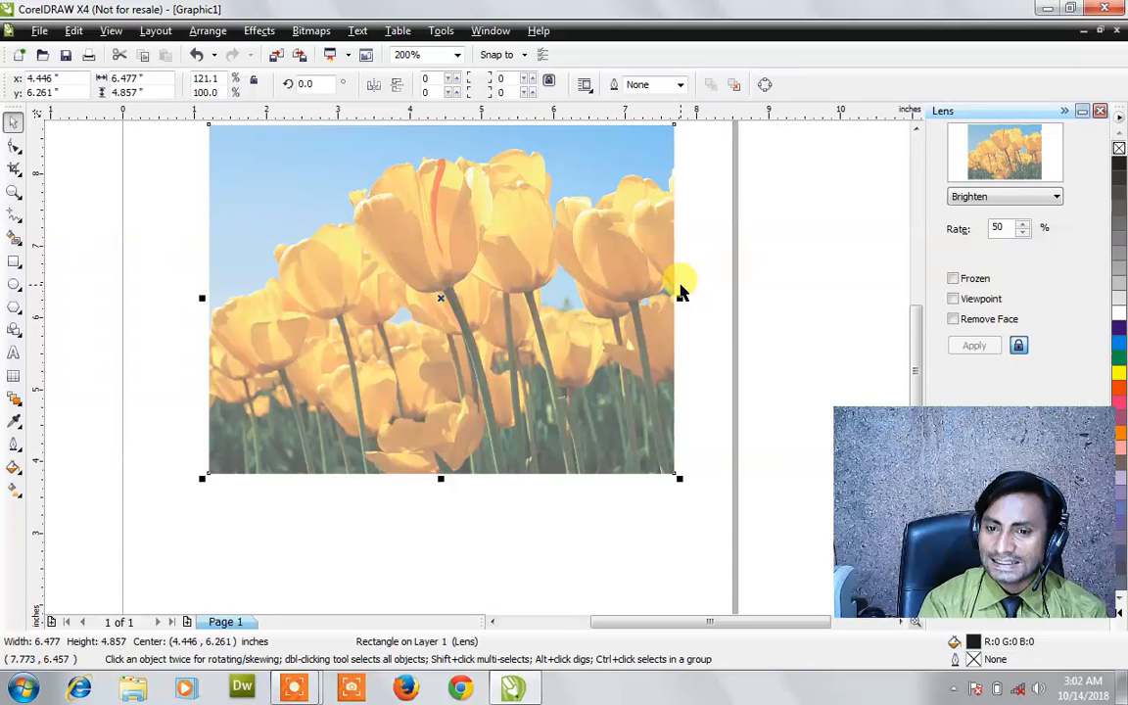
# - Freeze the Brighten lens and move the frozen copy off the original picture, just beyond its left edge
pyautogui.click(954, 281)
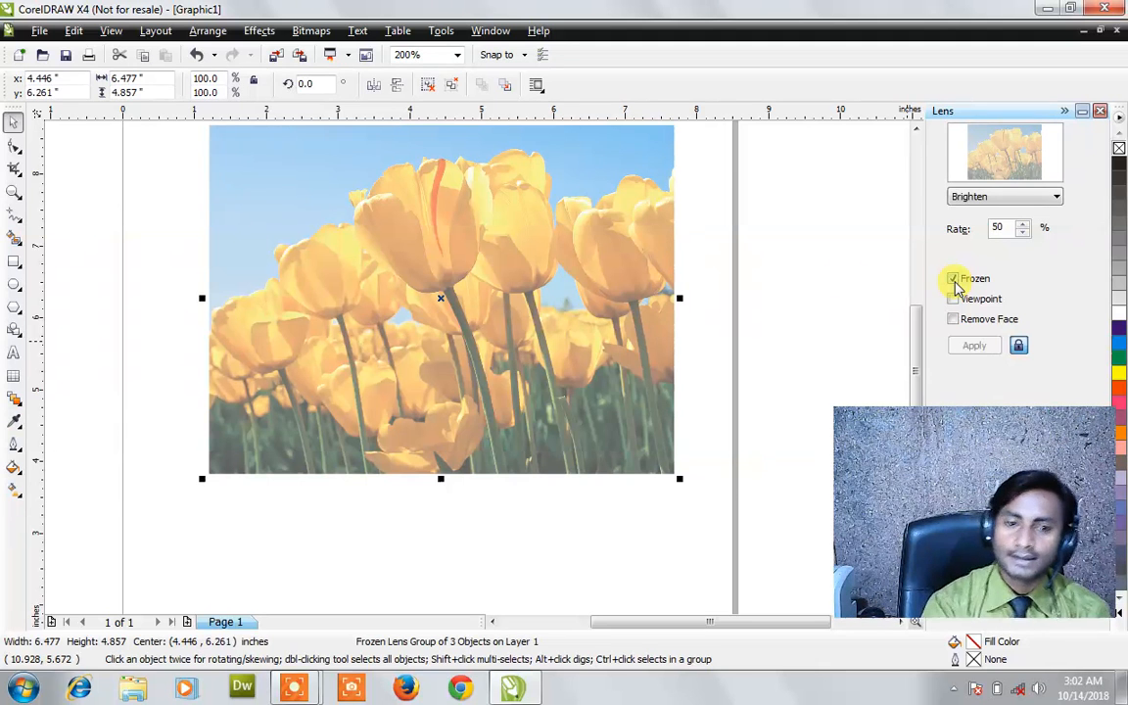
pyautogui.moveTo(549, 199); pyautogui.dragTo(346, 323)
pyautogui.scroll(-2, 526, 402)
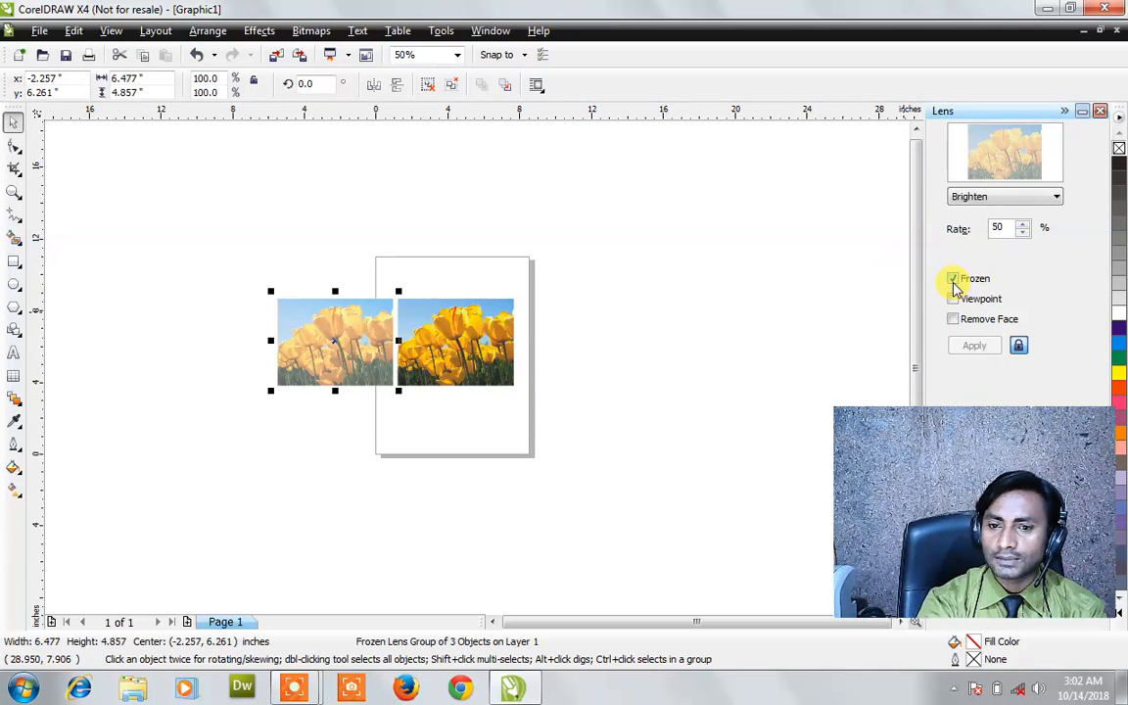
pyautogui.click(441, 332)
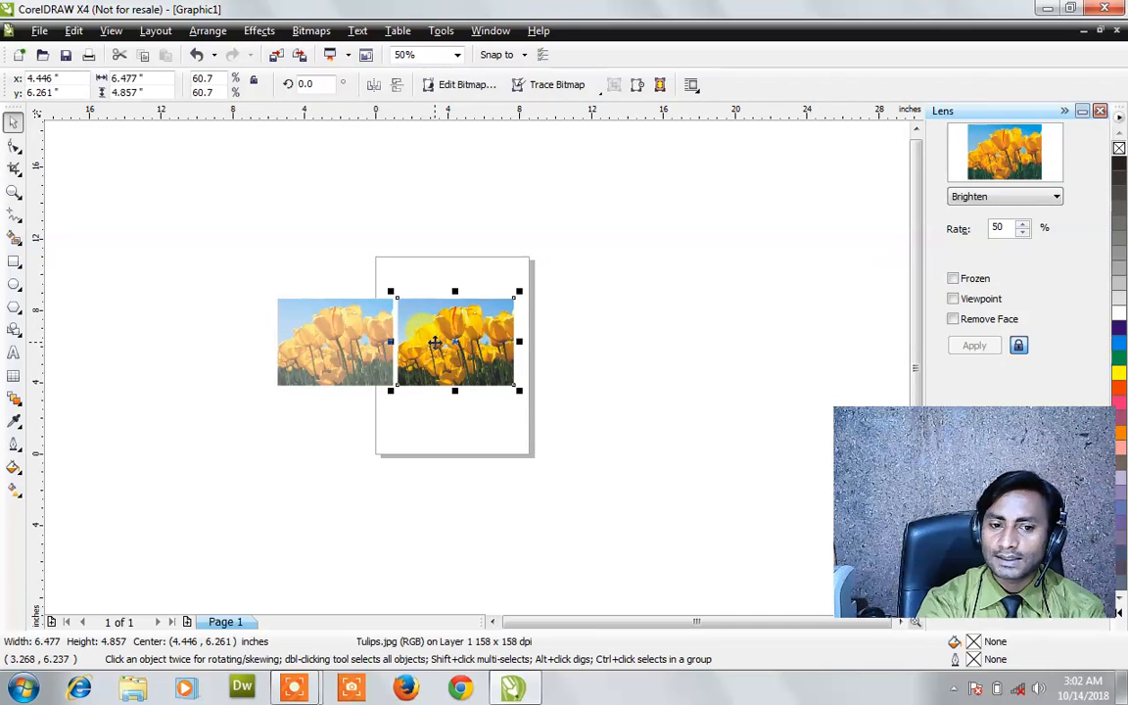
pyautogui.click(343, 348)
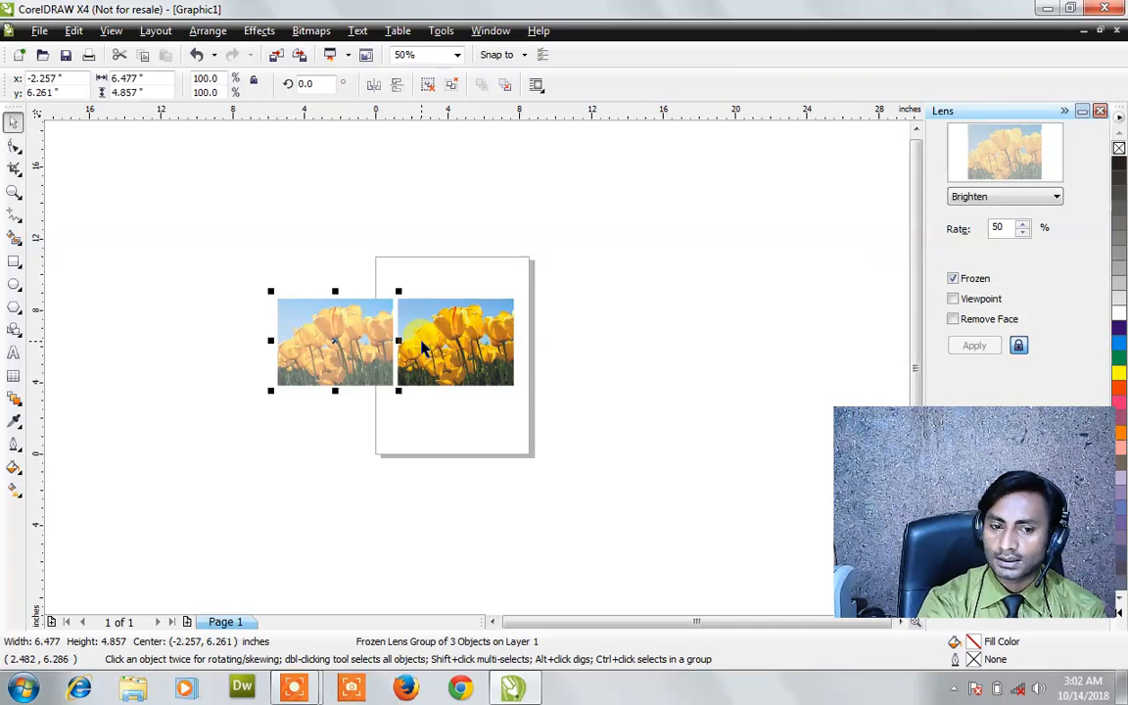
# - Draw a new rectangle about 6.48 by 4.86 inches exactly over the original tulip picture
pyautogui.click(13, 262)
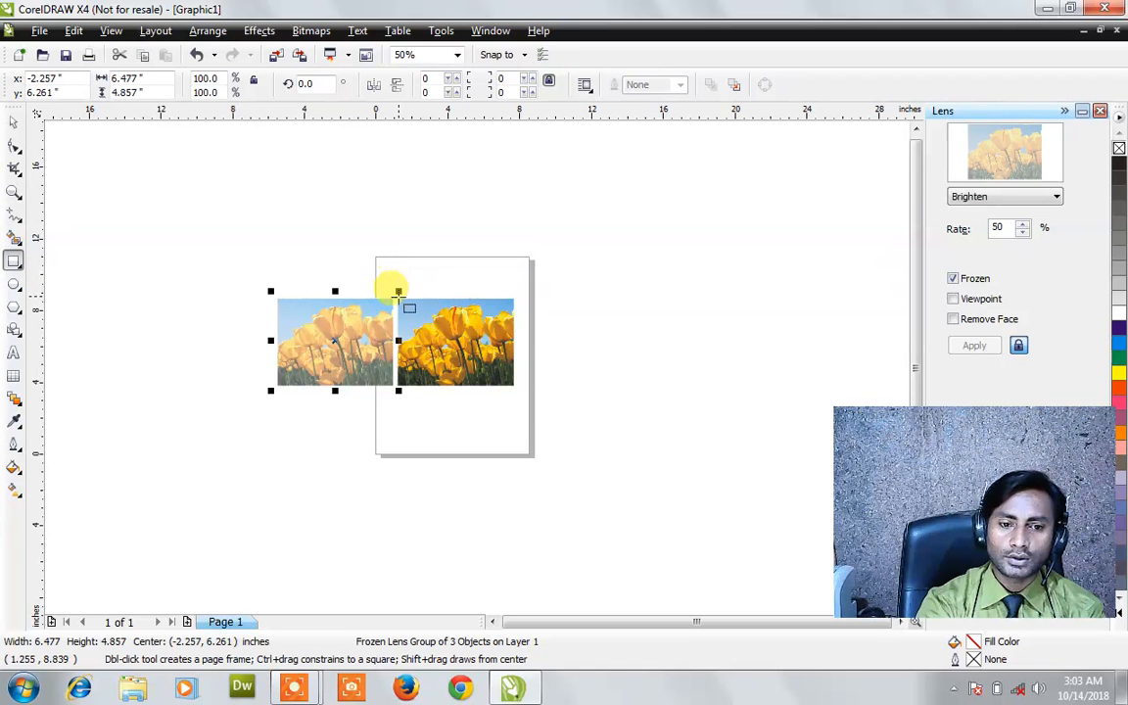
pyautogui.moveTo(397, 295); pyautogui.dragTo(509, 386)
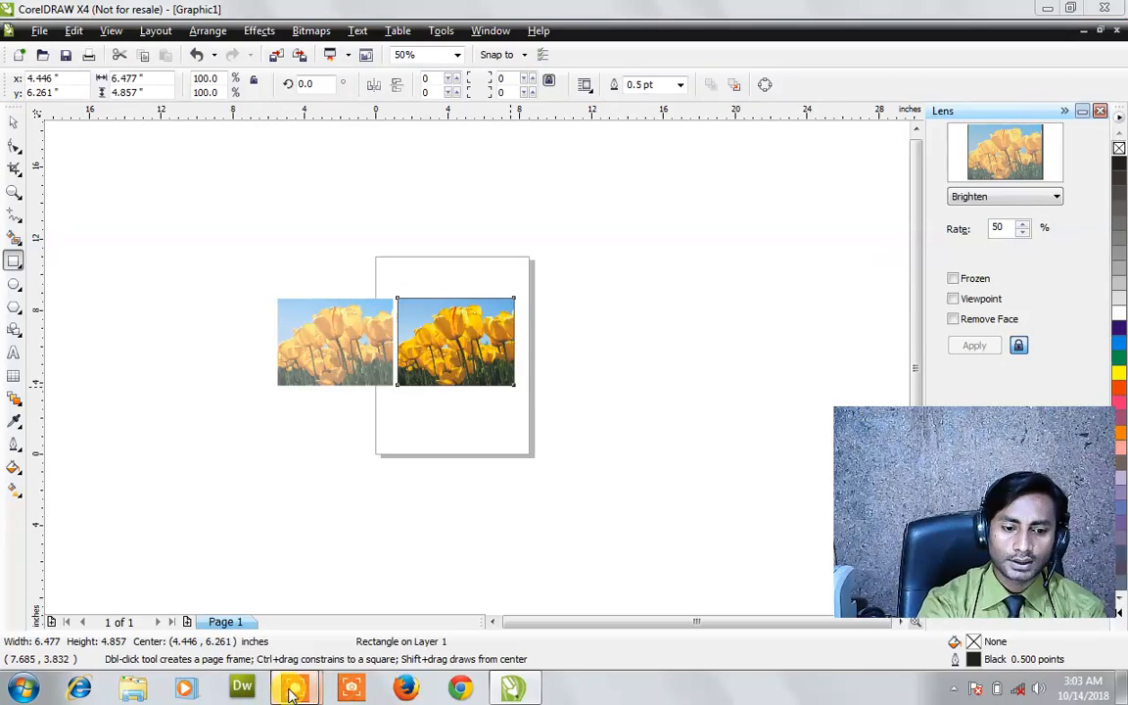
pyautogui.moveTo(293, 688)
pyautogui.click(348, 527)
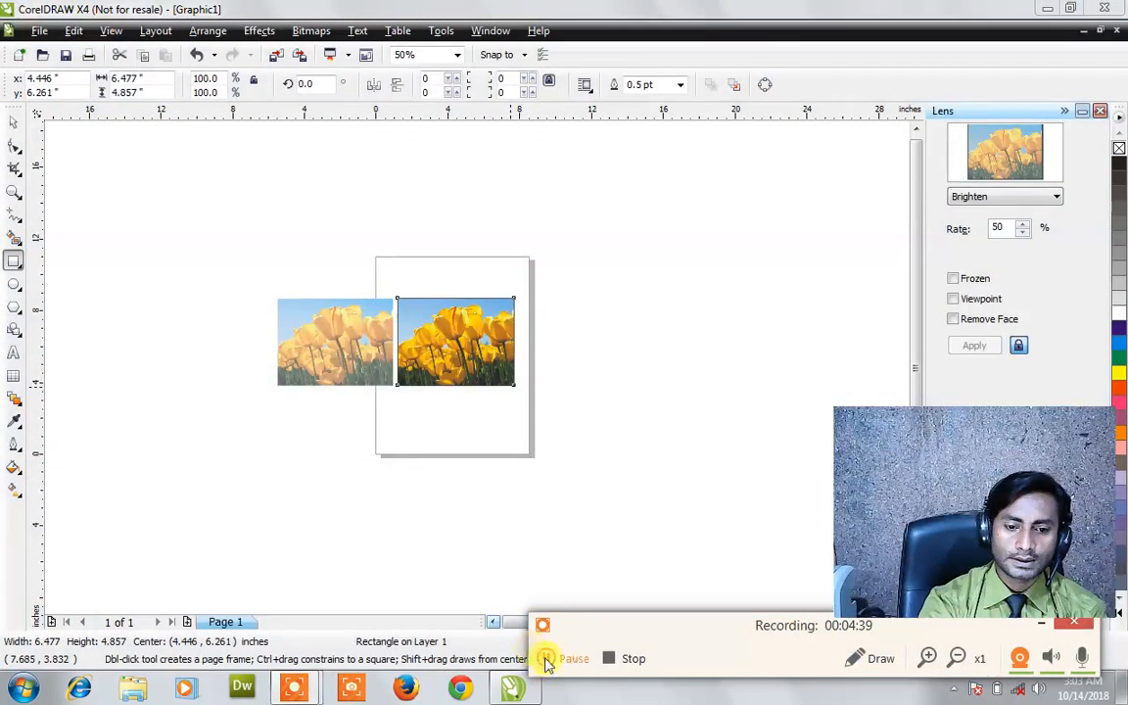
pyautogui.click(548, 658)
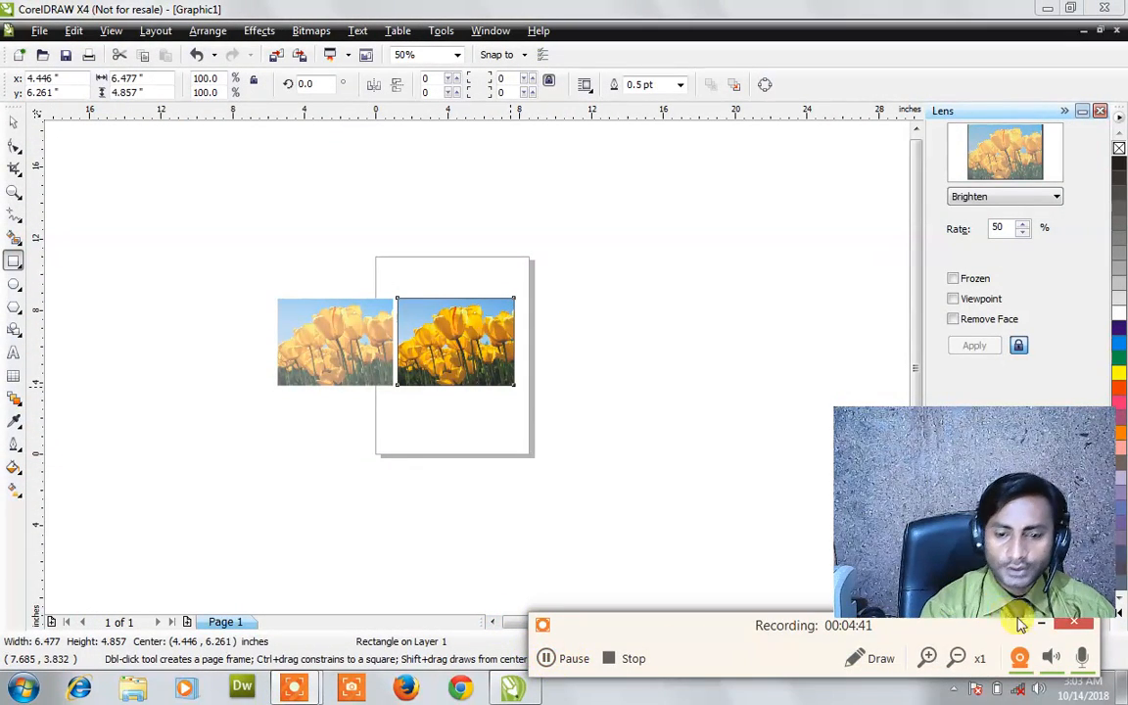
pyautogui.click(1042, 627)
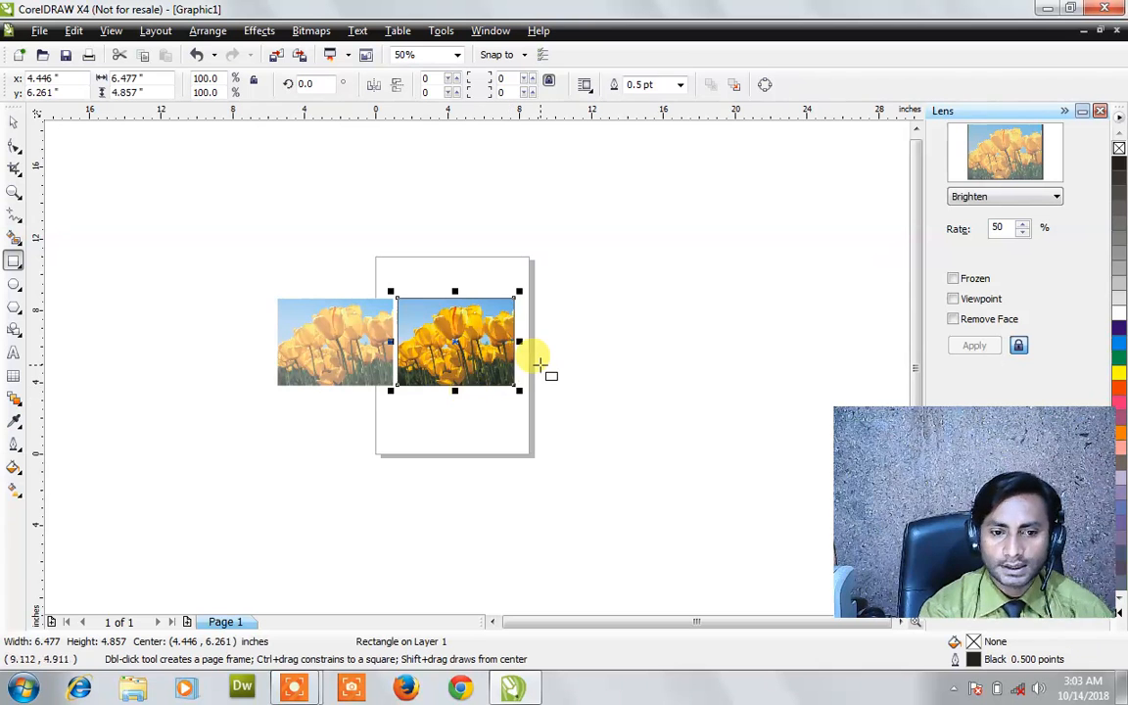
# - Try moving the new rectangle upward over the picture, and undo the move
pyautogui.scroll(2, 473, 368)
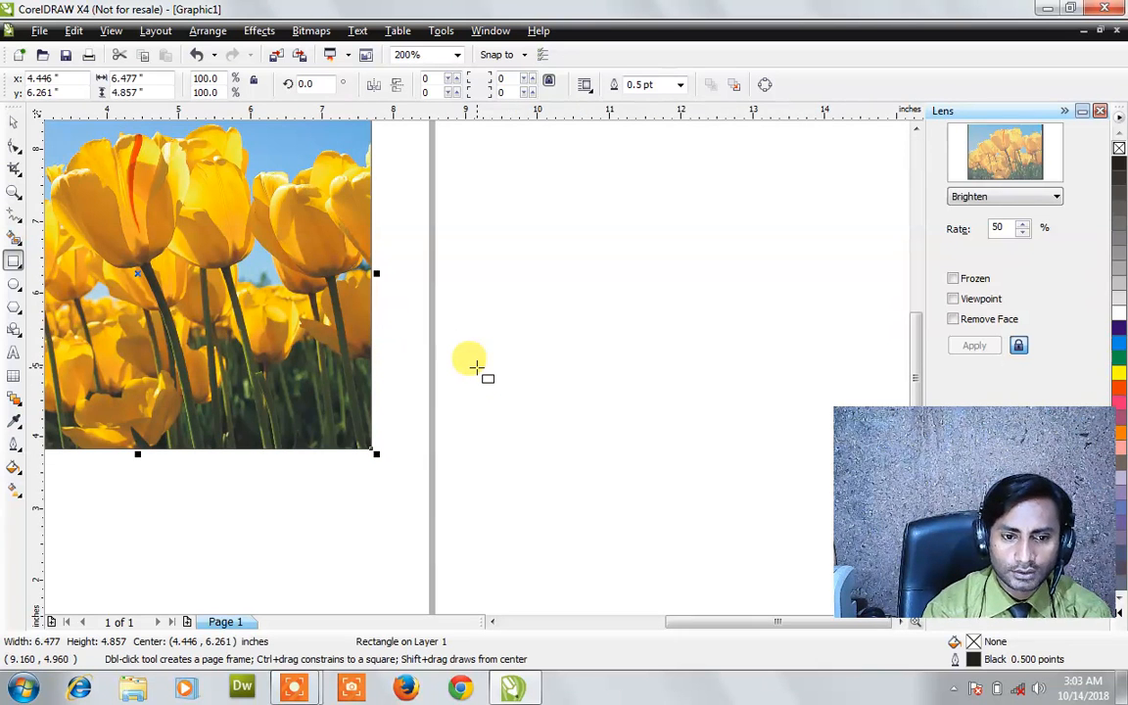
pyautogui.scroll(-1, 474, 368)
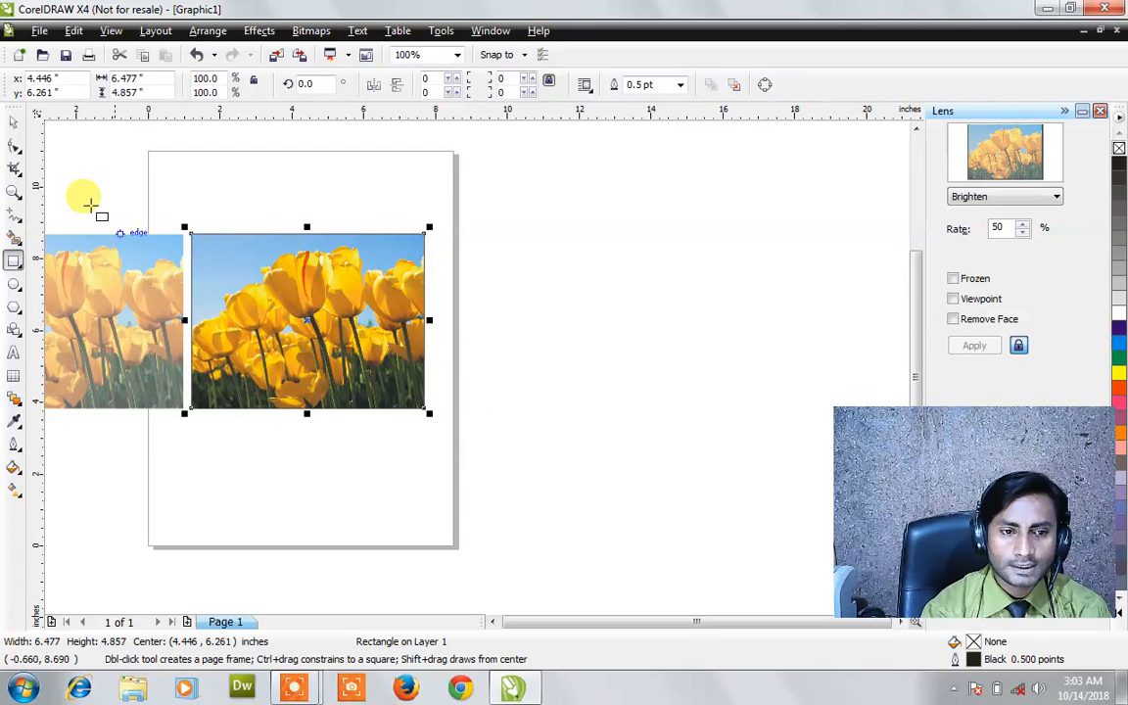
pyautogui.click(13, 126)
pyautogui.moveTo(221, 272); pyautogui.dragTo(221, 216)
pyautogui.hotkey('ctrl', 'z')
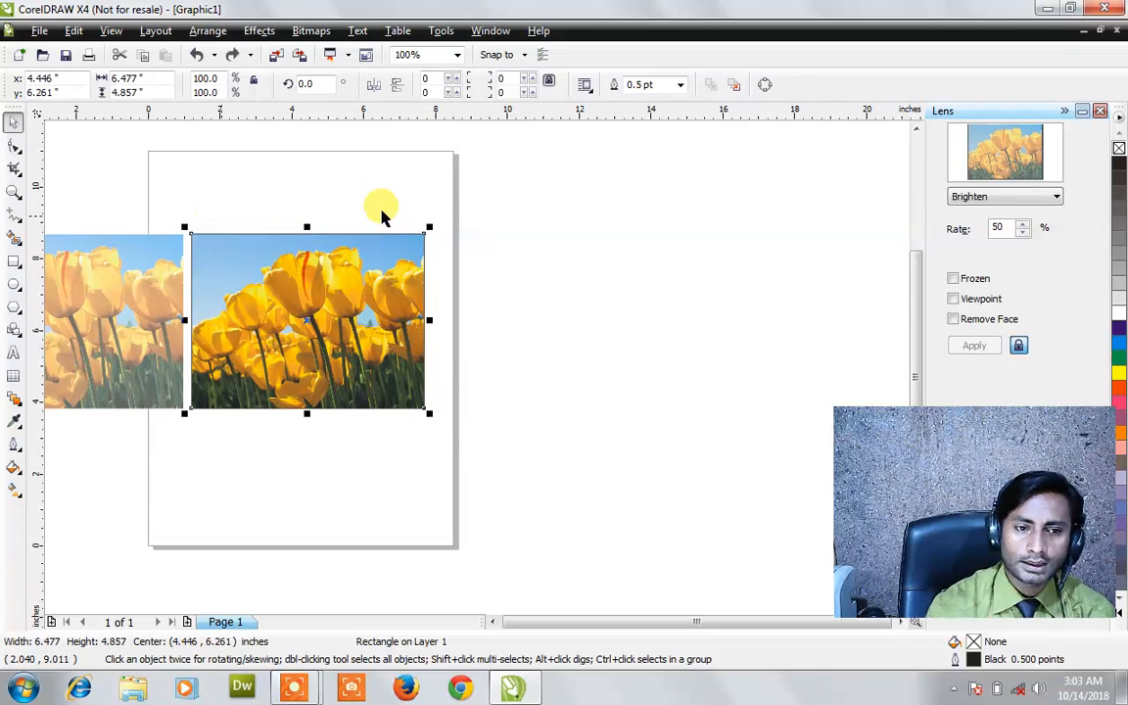
# - Apply the Color Add lens in red to the new rectangle, deselect it and inspect the tinted picture up close
pyautogui.click(988, 196)
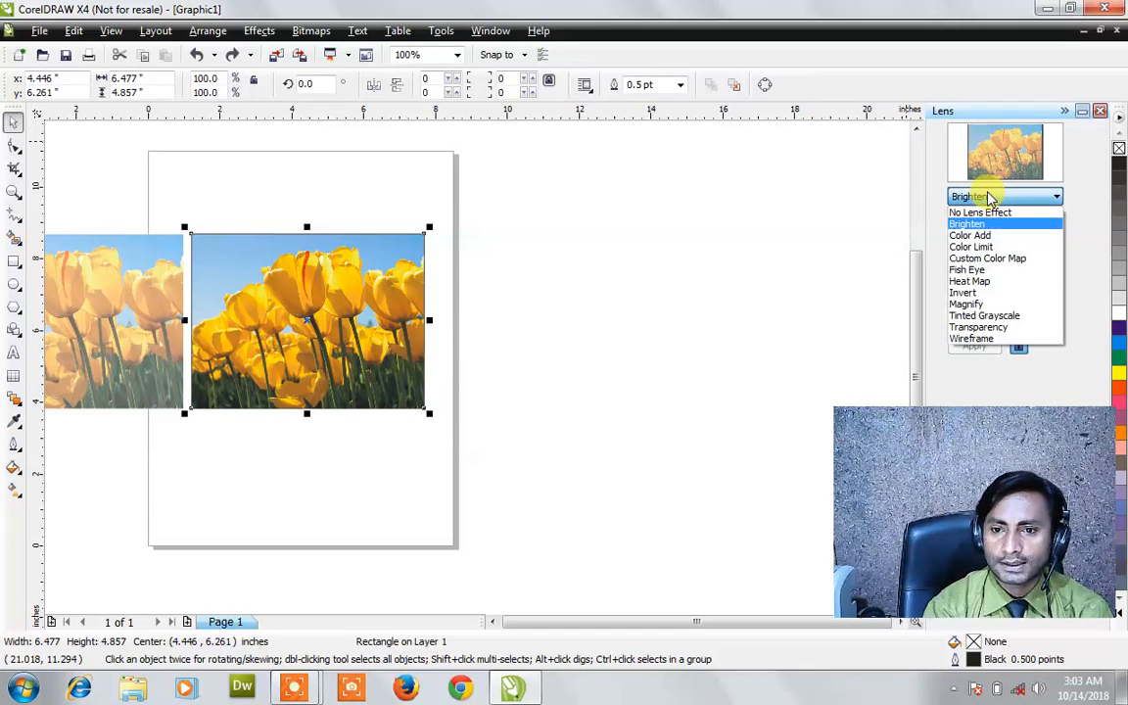
pyautogui.click(987, 238)
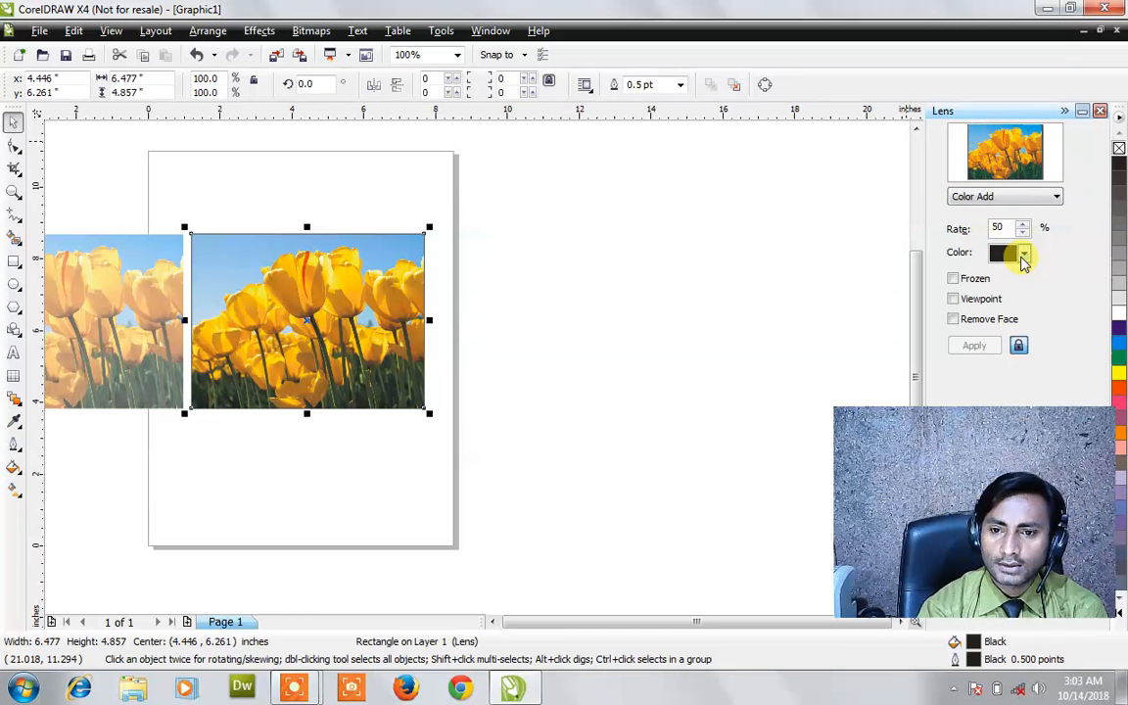
pyautogui.click(1022, 256)
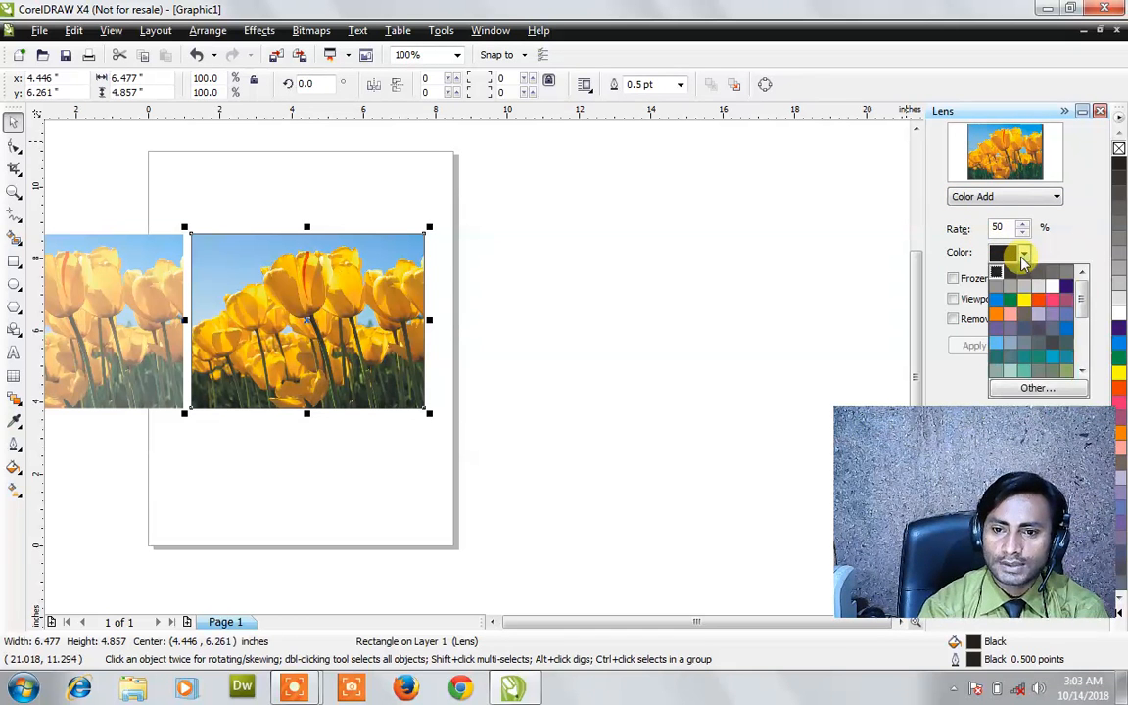
pyautogui.click(1040, 310)
pyautogui.click(710, 304)
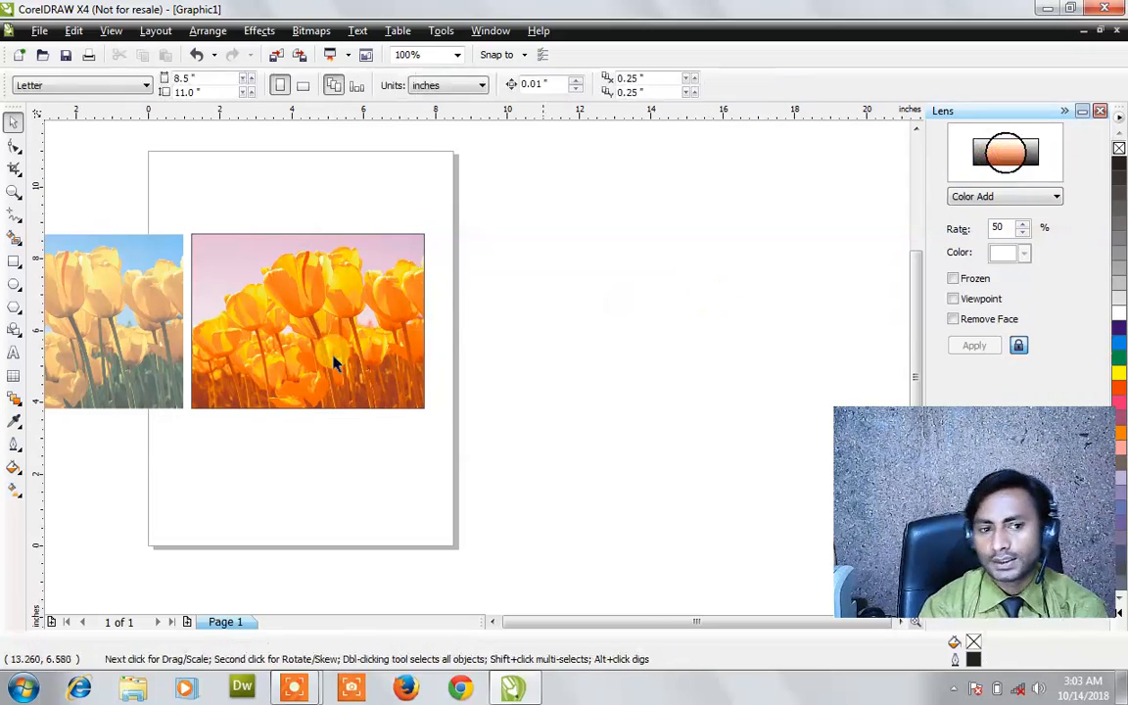
pyautogui.scroll(3, 478, 372)
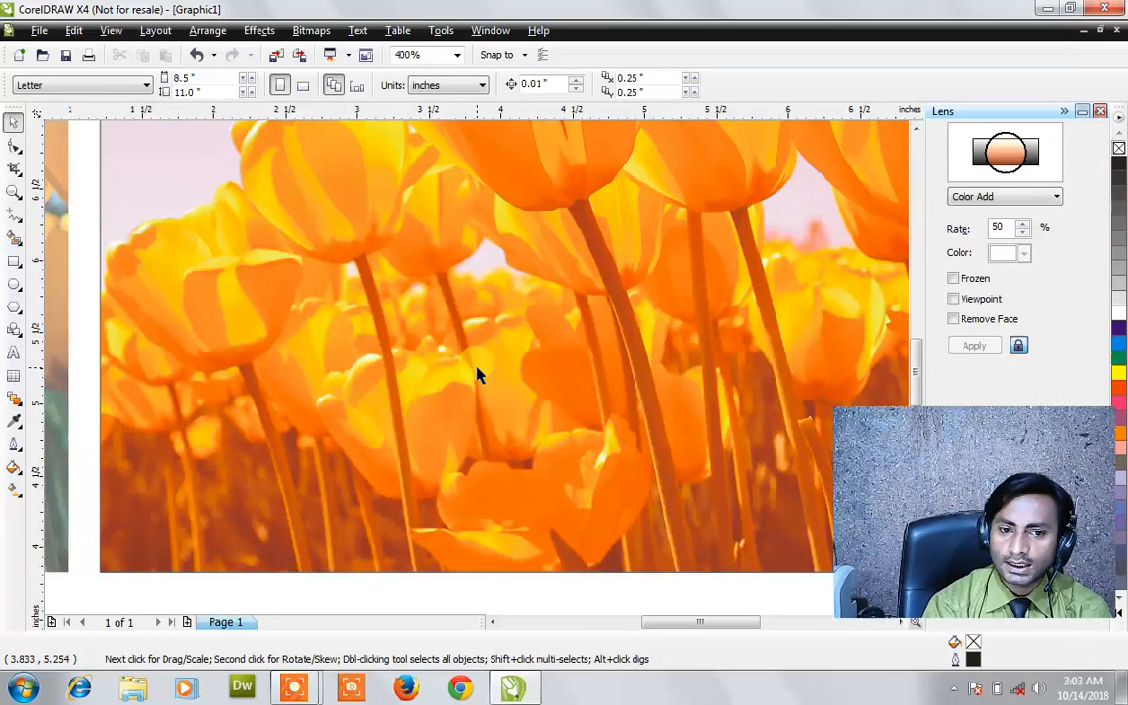
pyautogui.scroll(-3, 478, 372)
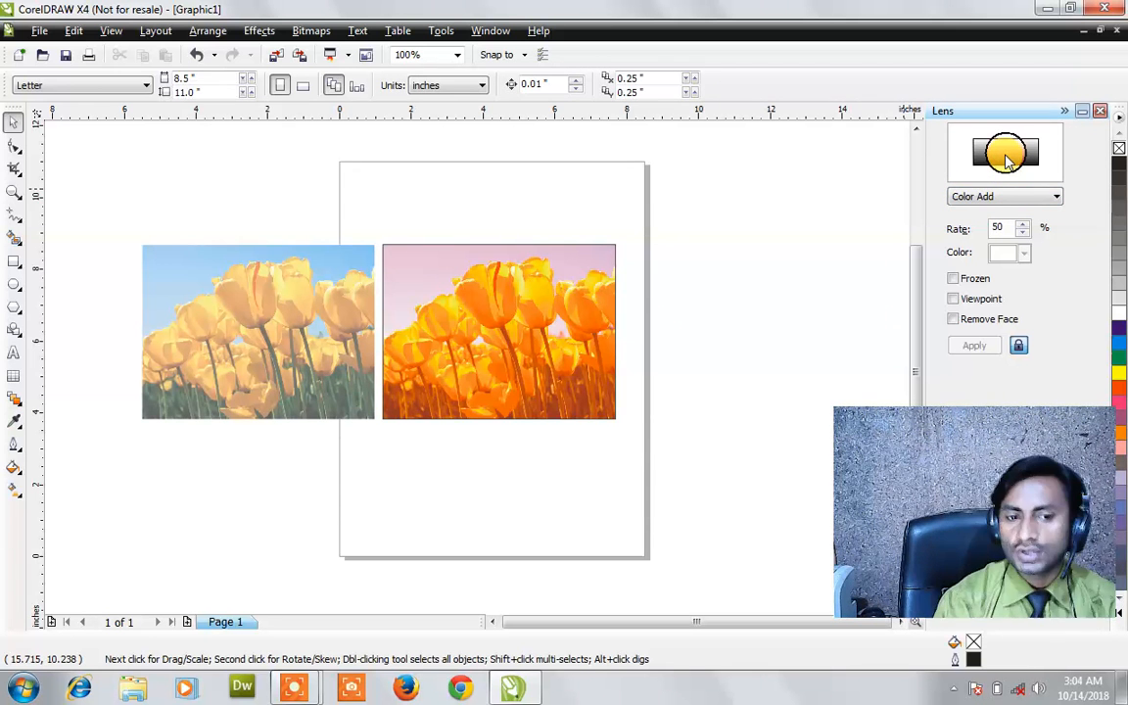
# - Slide the Color Add lens rectangle down off the picture and back over it to test the live lens
pyautogui.click(549, 296)
pyautogui.moveTo(549, 297); pyautogui.dragTo(559, 446)
pyautogui.moveTo(559, 447); pyautogui.dragTo(548, 311)
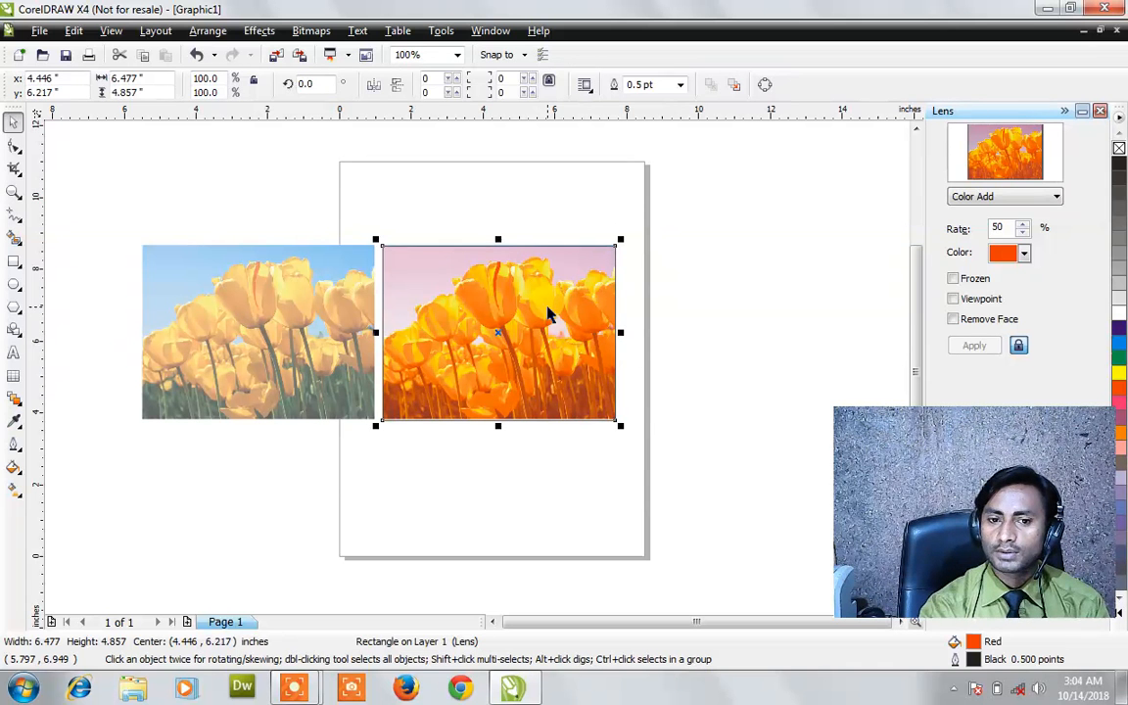
# - Freeze the Color Add lens, place the frozen copy directly below the brightened copy and deselect it
pyautogui.click(954, 280)
pyautogui.moveTo(554, 307); pyautogui.dragTo(313, 488)
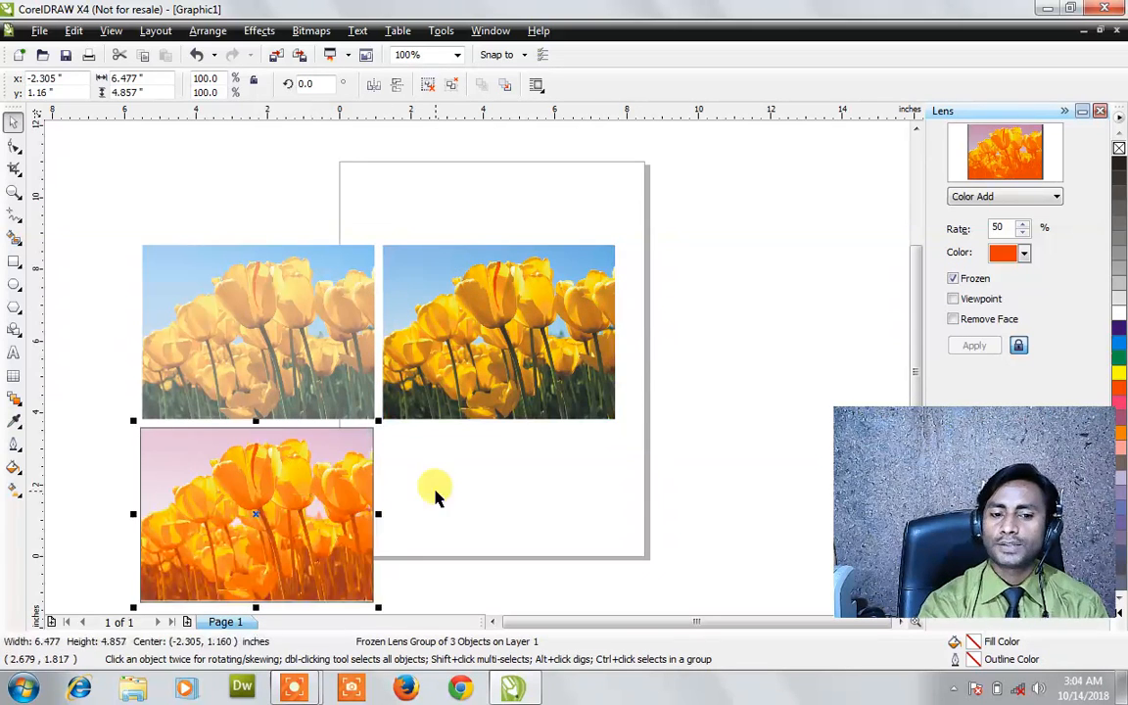
pyautogui.click(436, 496)
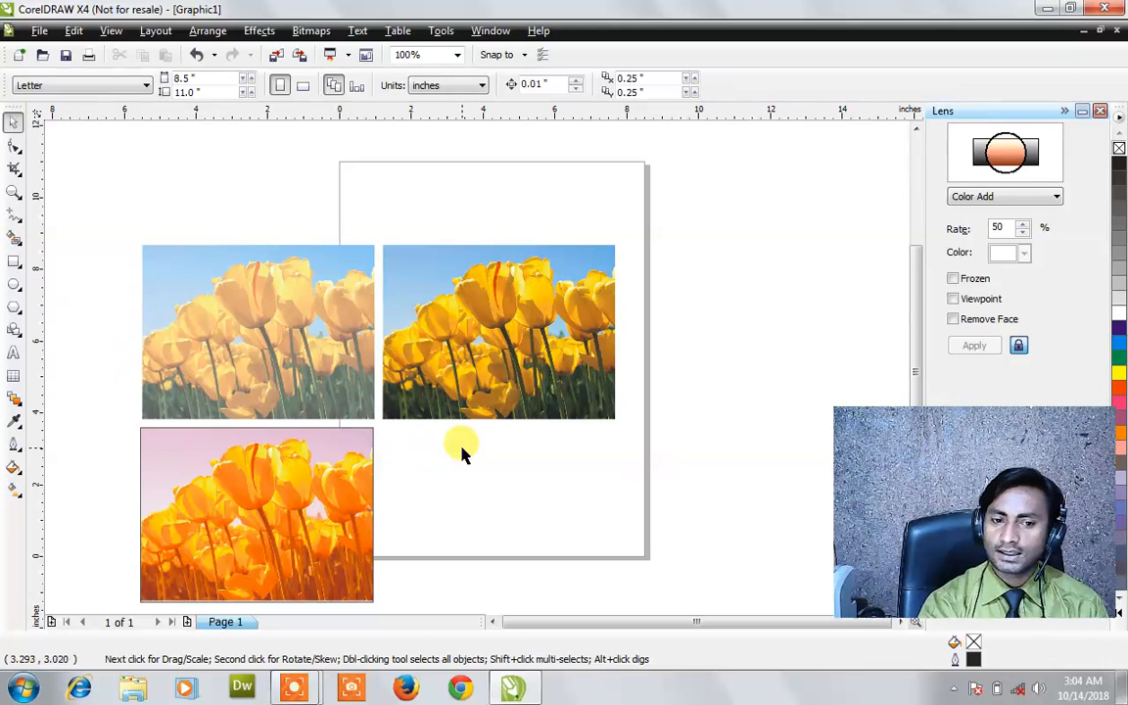
# - Draw another rectangle about 6.48 by 4.86 inches over the original tulip picture
pyautogui.click(502, 375)
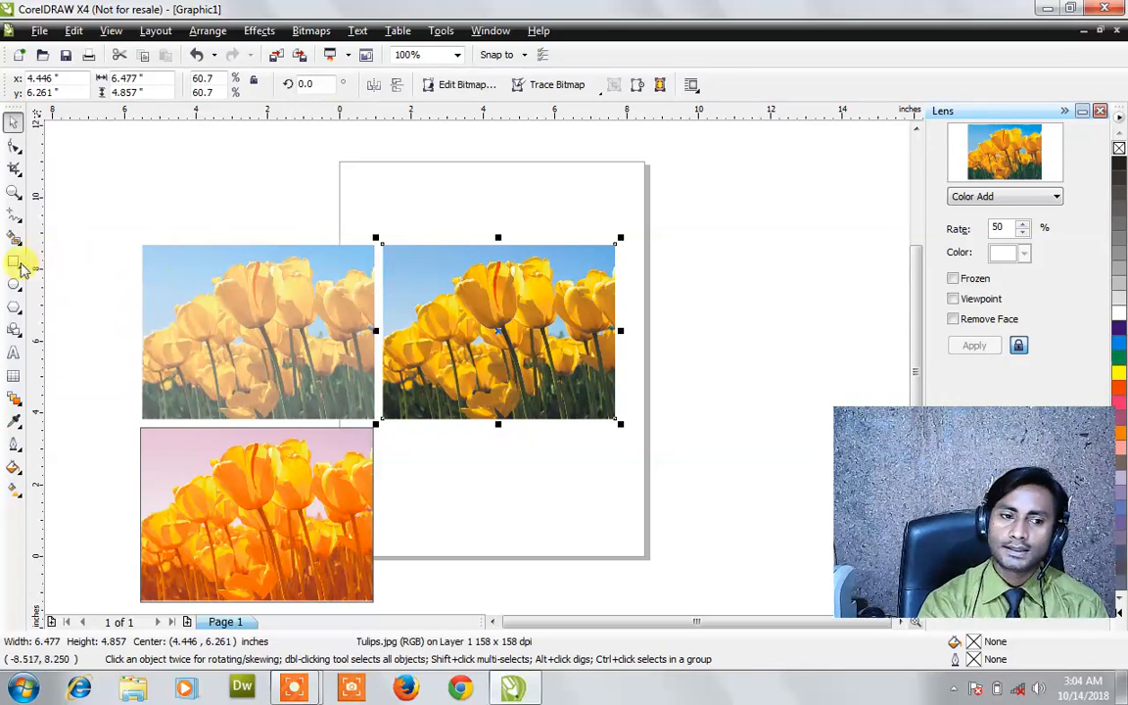
pyautogui.click(13, 261)
pyautogui.moveTo(382, 244); pyautogui.dragTo(620, 423)
pyautogui.click(13, 121)
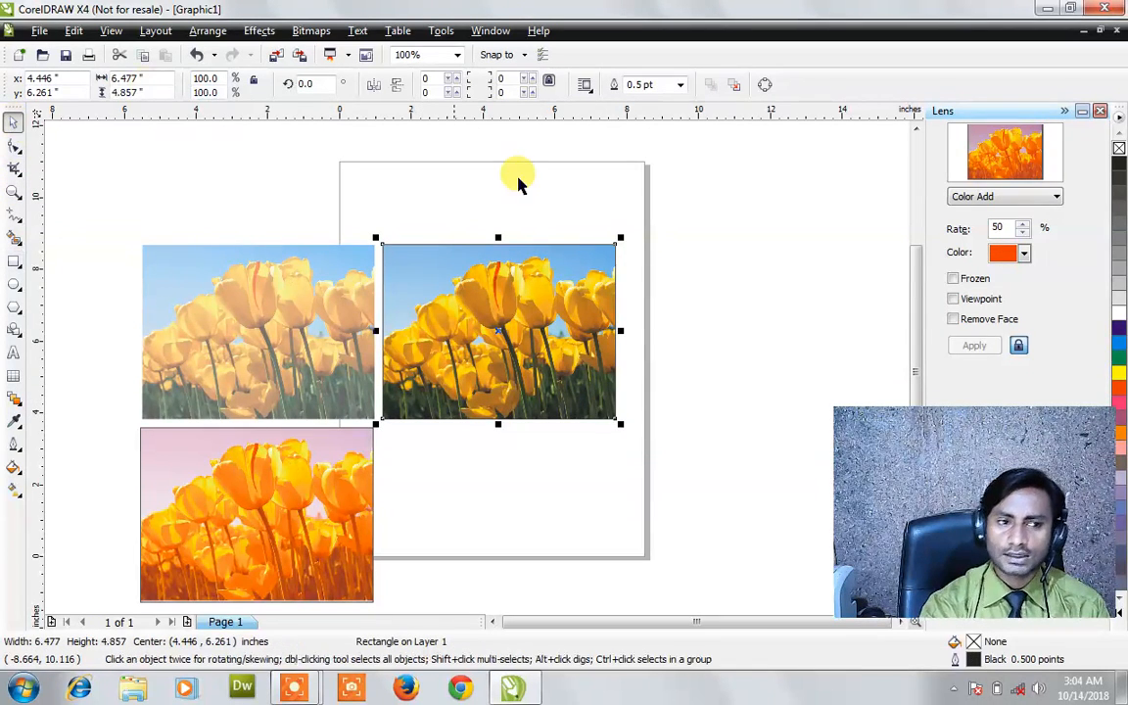
# - Apply the Color Limit lens to the rectangle, try a 15% rate and set the rate back to 50%
pyautogui.click(967, 199)
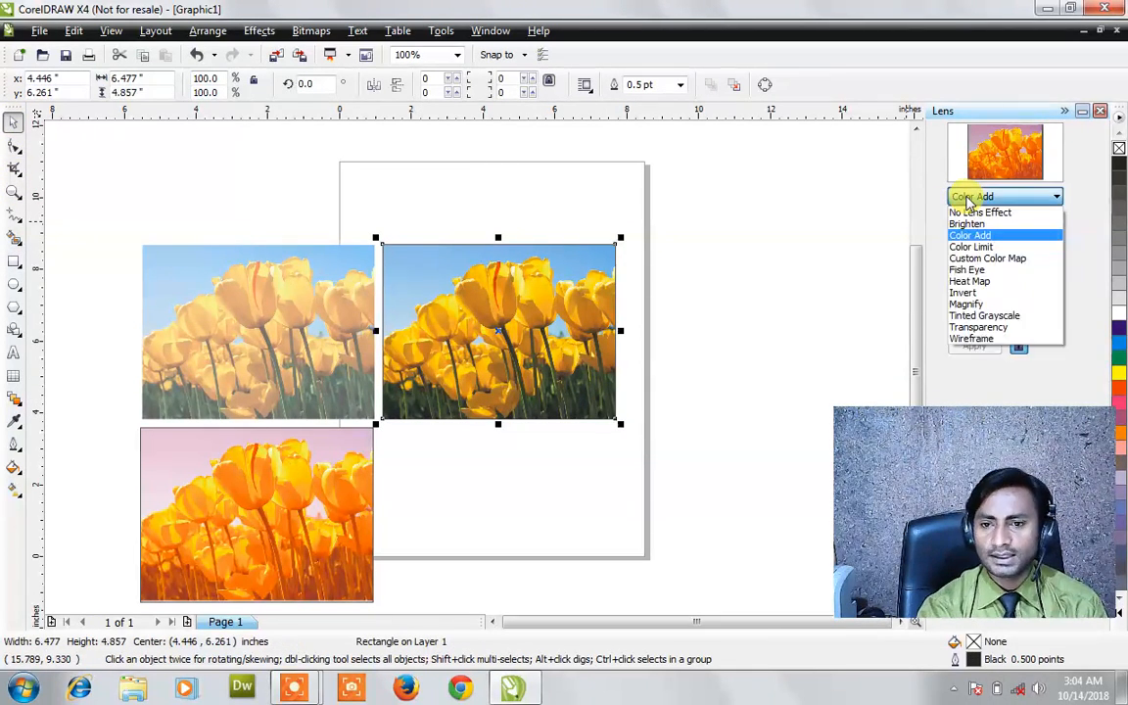
pyautogui.click(979, 252)
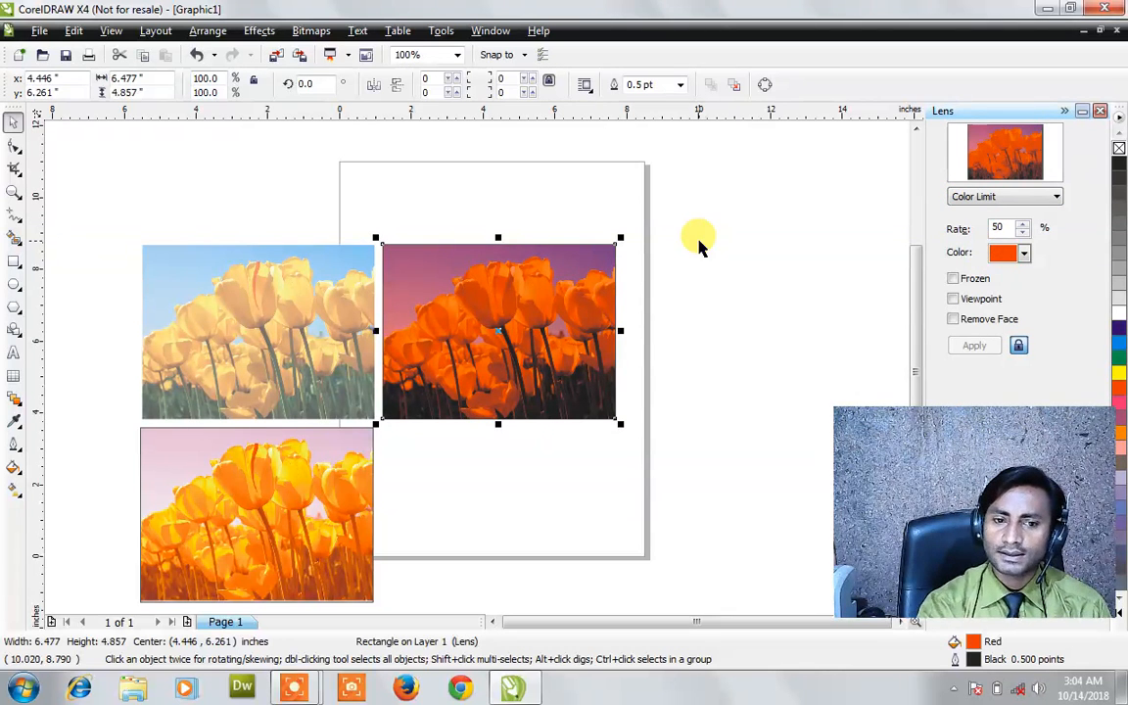
pyautogui.click(1025, 235)
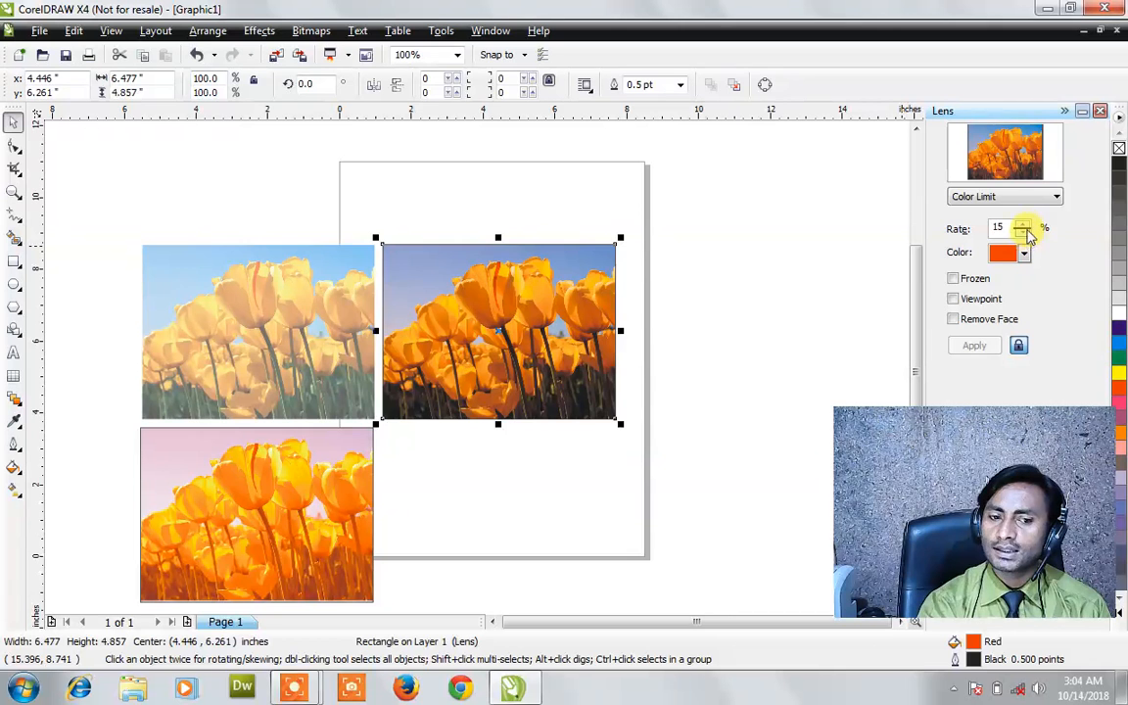
pyautogui.click(1025, 224)
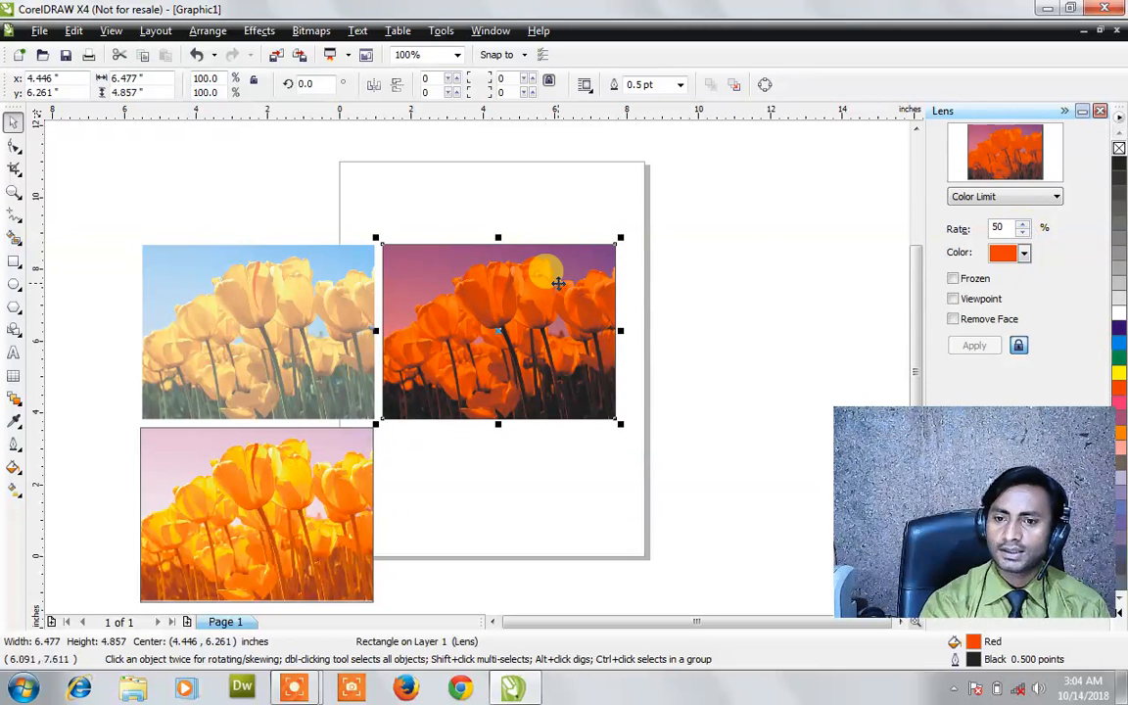
# - Freeze the Color Limit lens and place the frozen copy directly below the original tulip picture
pyautogui.click(962, 280)
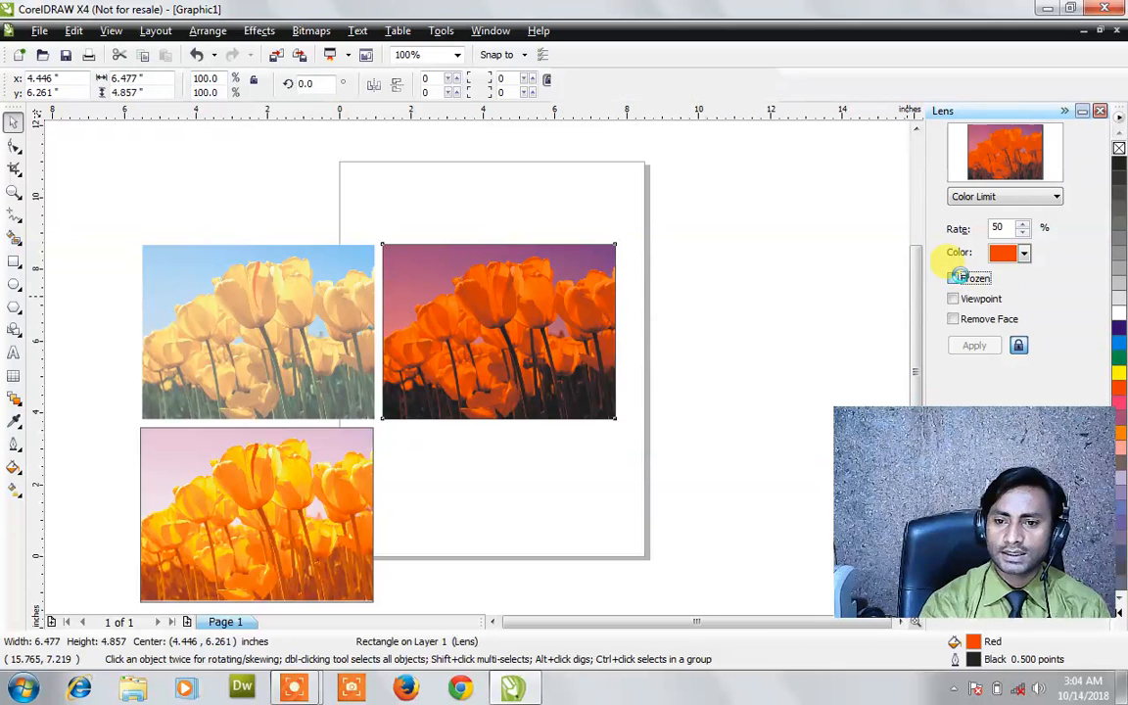
pyautogui.moveTo(489, 286); pyautogui.dragTo(489, 468)
# - Draw a rectangle about 6.48 by 4.86 inches over the original picture for the next lens
pyautogui.click(497, 332)
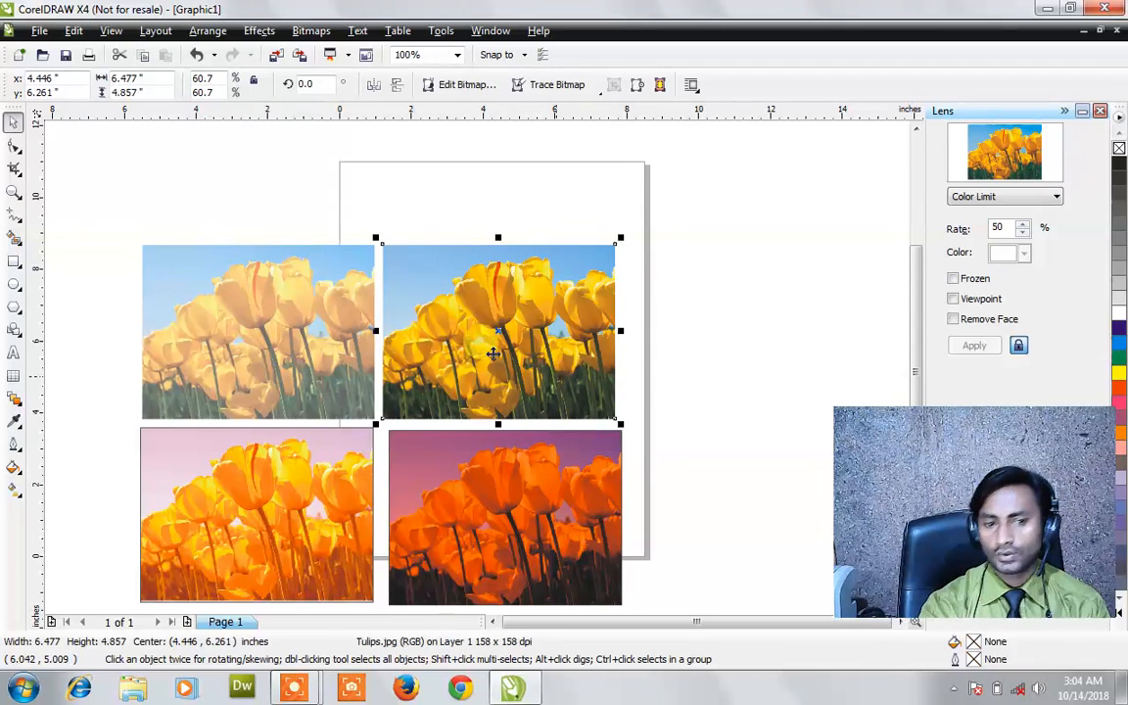
pyautogui.click(14, 261)
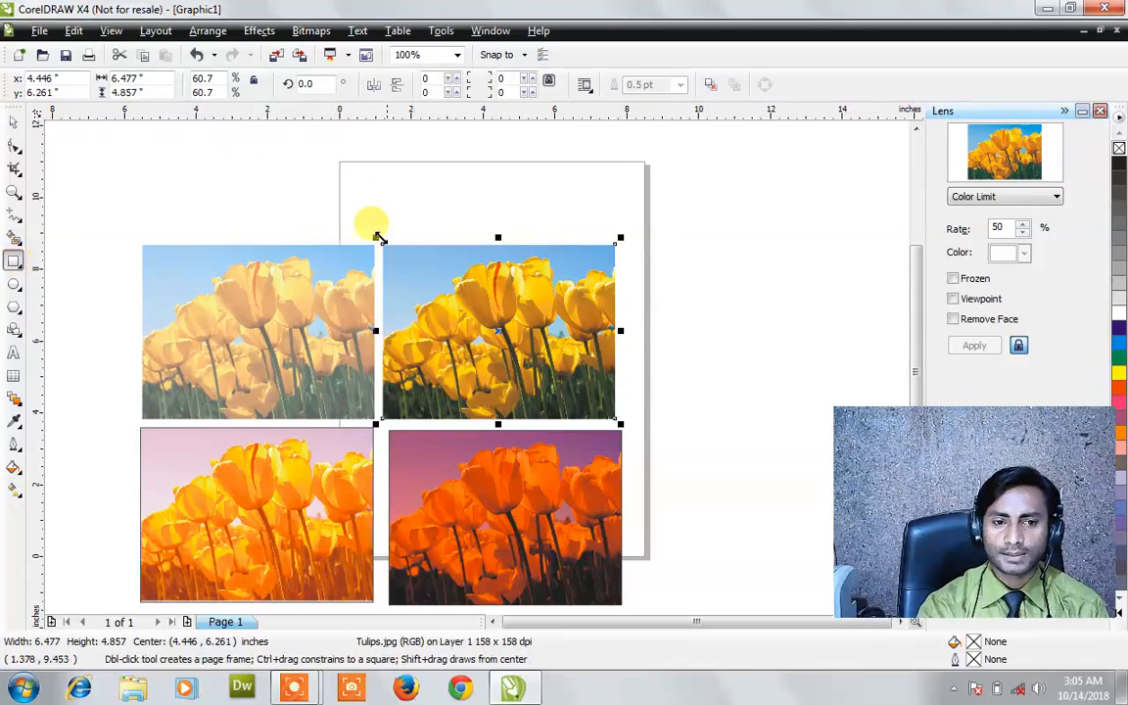
pyautogui.moveTo(381, 243)
pyautogui.mouseDown()
pyautogui.moveTo(482, 371)
pyautogui.moveTo(540, 376)
pyautogui.moveTo(616, 419)
pyautogui.mouseUp()
# - Try the Custom Color Map lens on the new rectangle, using Direct Palette with yellow as the From color
pyautogui.click(1018, 198)
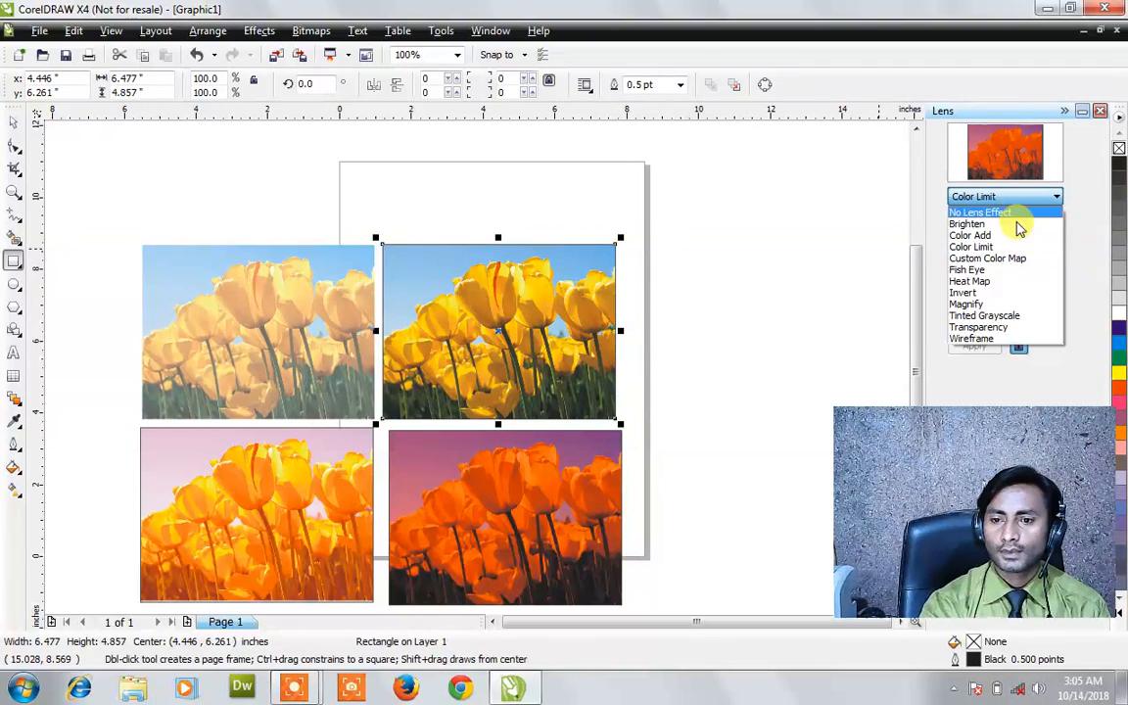
pyautogui.click(1013, 259)
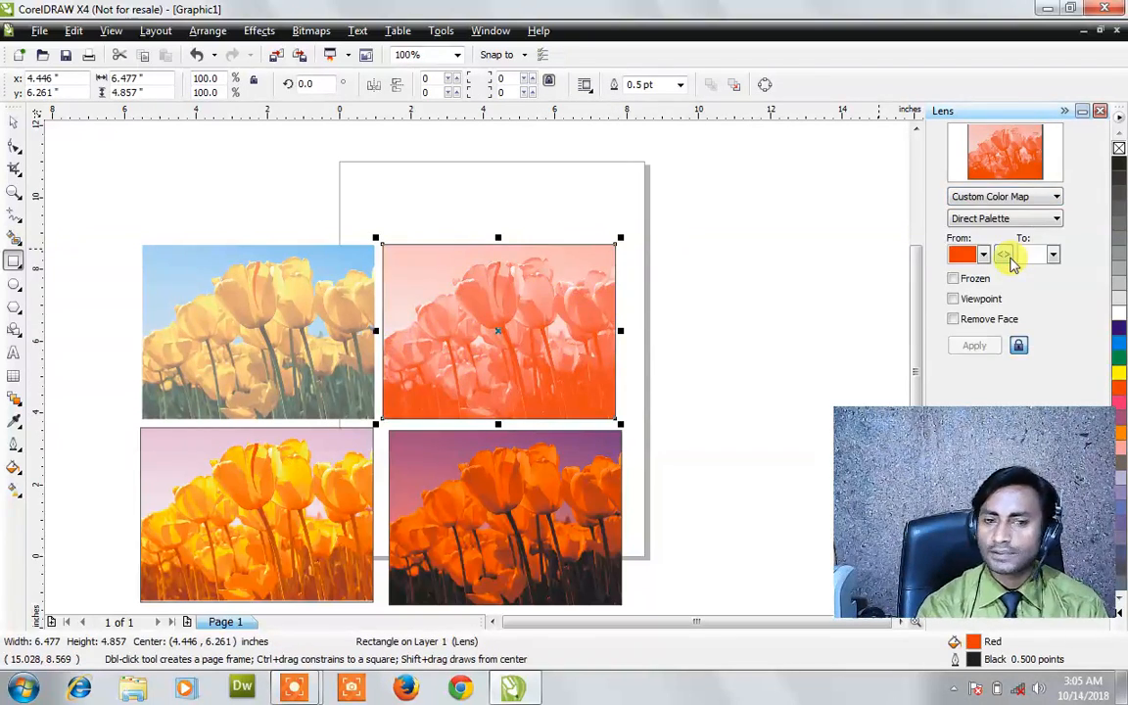
pyautogui.click(982, 255)
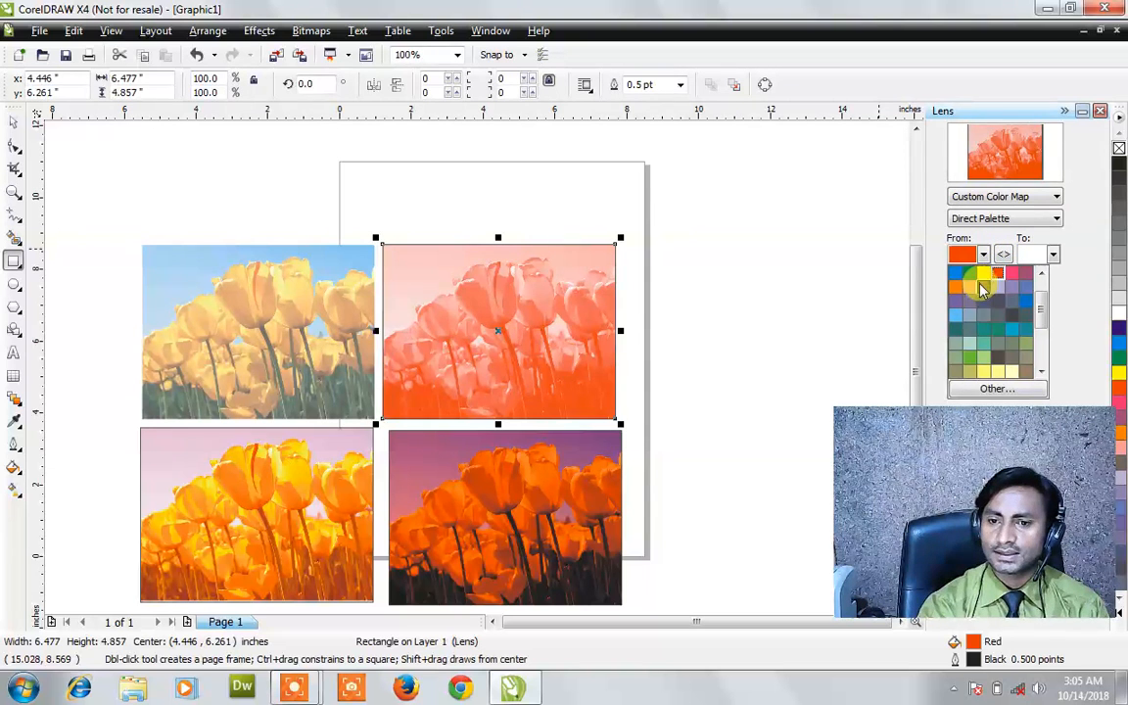
pyautogui.click(983, 274)
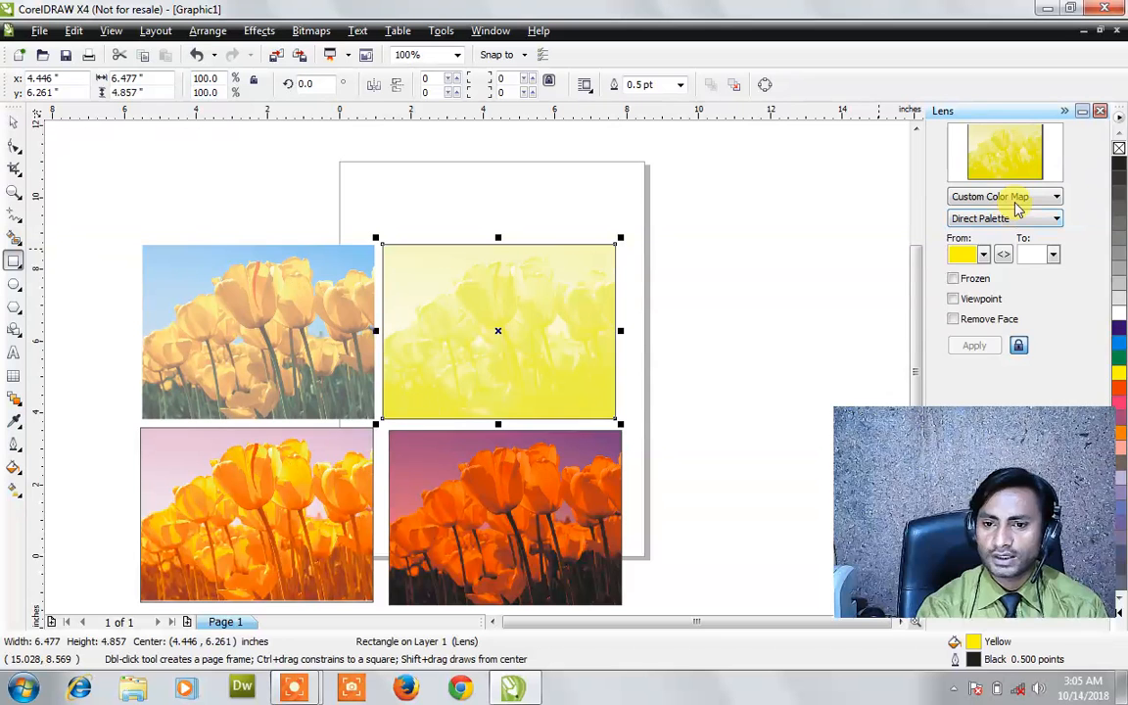
# - Apply the Fish Eye lens to the rectangle and shrink it to about 4.02 by 2.43 inches within the original picture
pyautogui.click(1018, 201)
pyautogui.click(1005, 271)
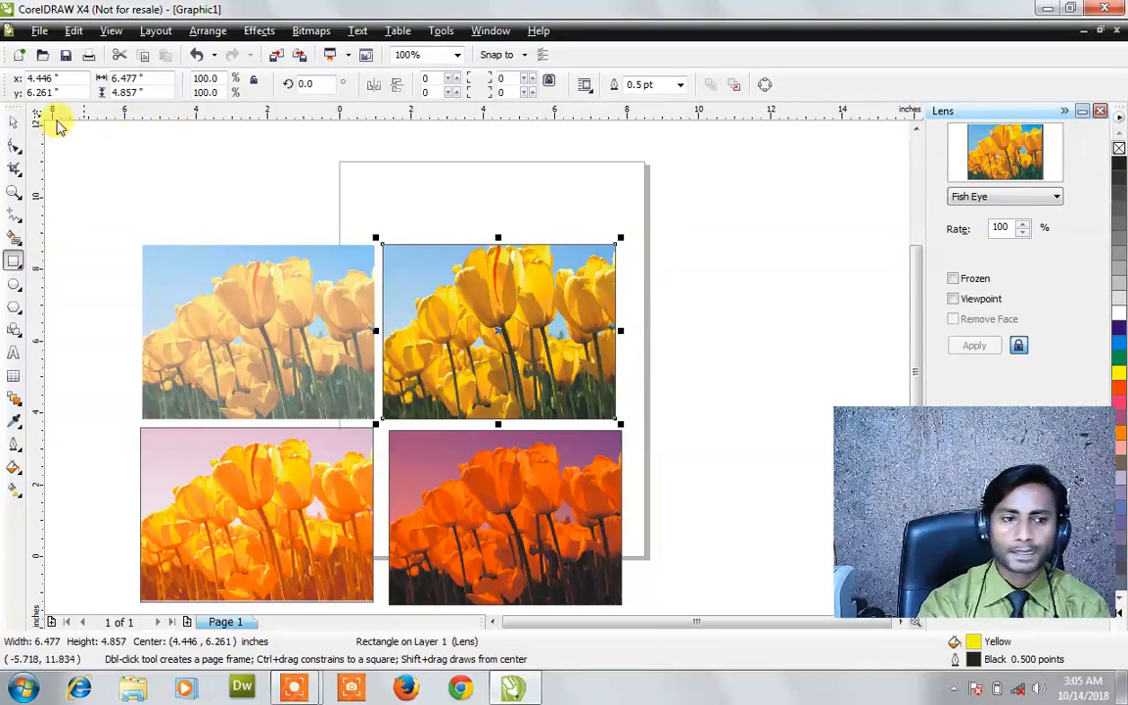
pyautogui.click(17, 121)
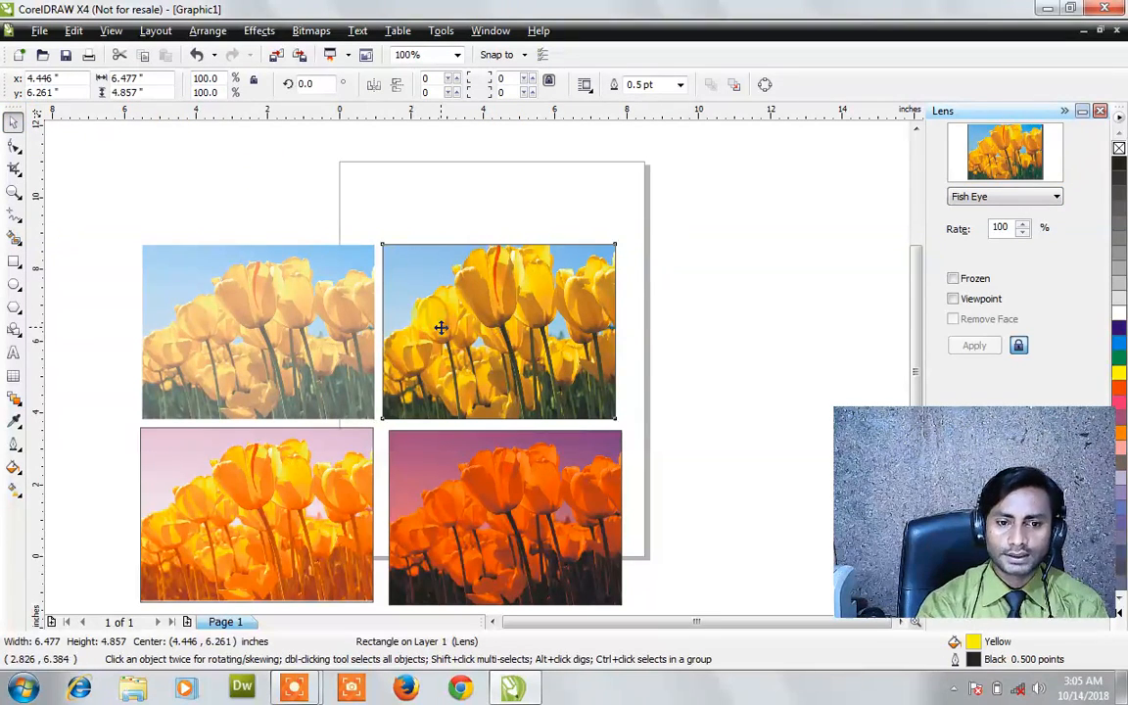
pyautogui.moveTo(440, 327); pyautogui.dragTo(443, 295)
pyautogui.moveTo(500, 207); pyautogui.dragTo(504, 299)
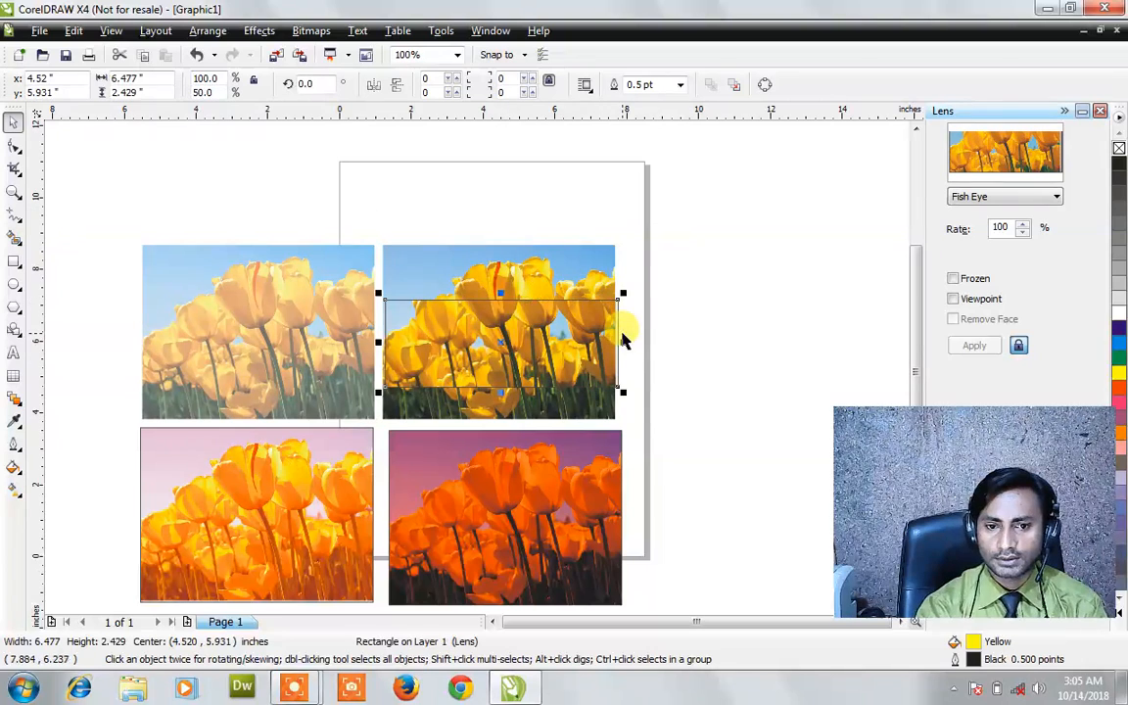
pyautogui.moveTo(618, 342); pyautogui.dragTo(542, 345)
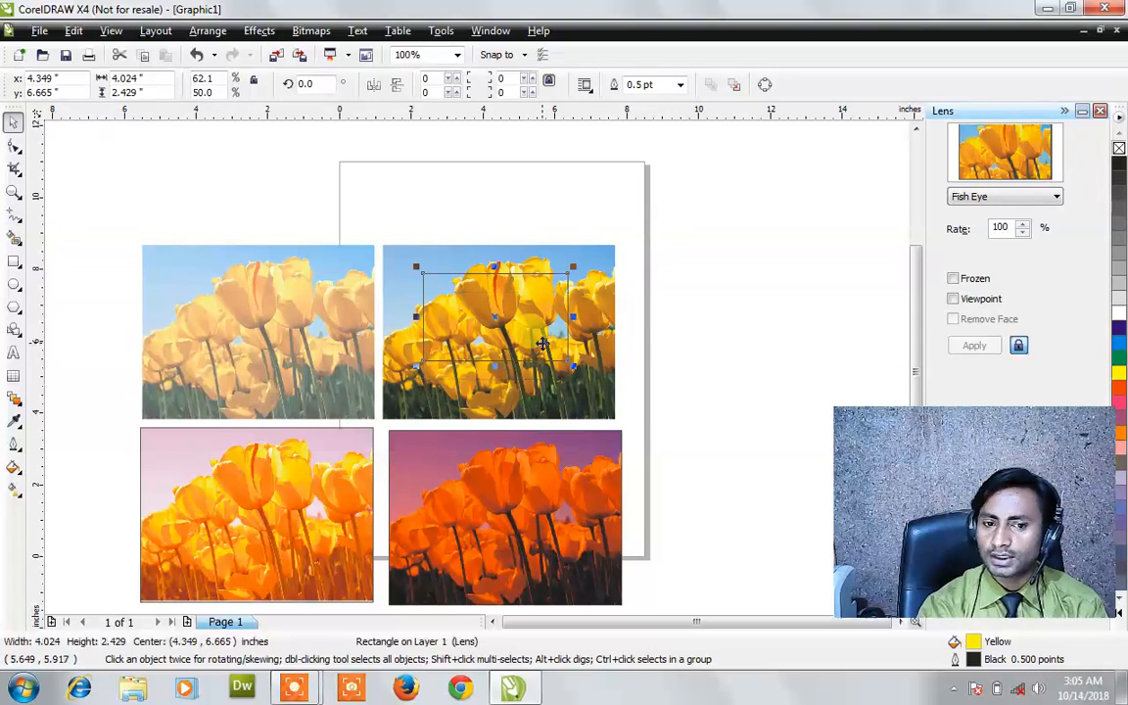
# - Raise the Fish Eye rate to 175% and move the lens rectangle up to the picture's upper edge
pyautogui.click(1023, 225)
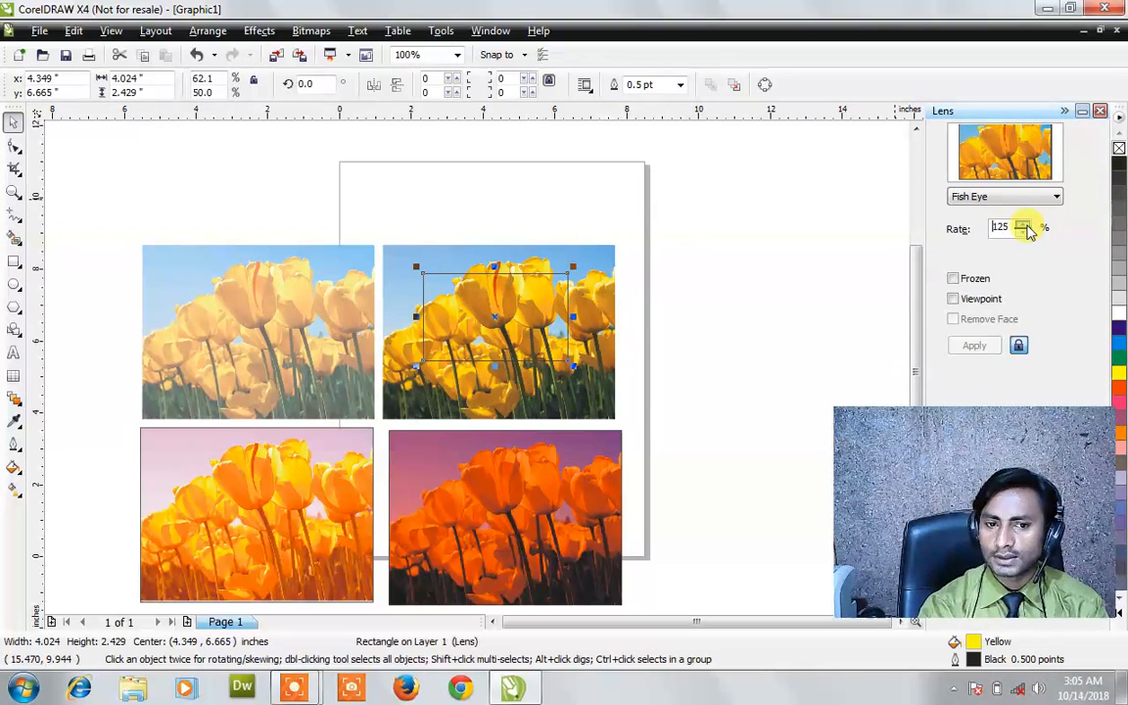
pyautogui.click(1025, 226)
pyautogui.scroll(2, 536, 277)
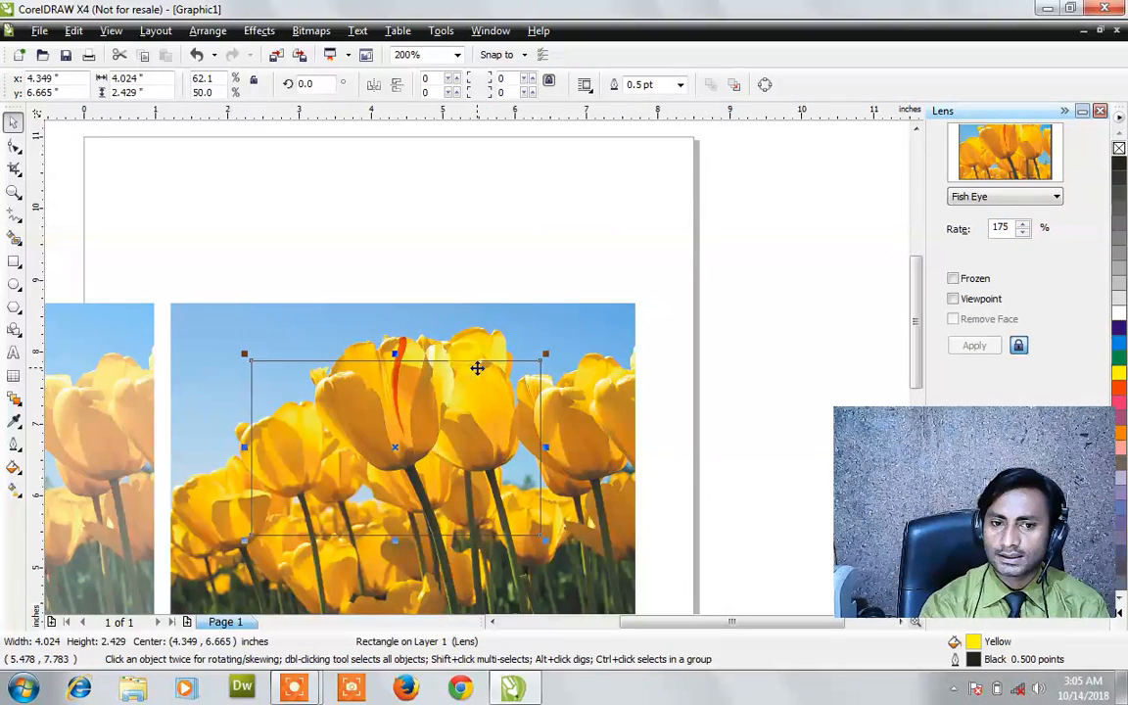
pyautogui.moveTo(443, 463); pyautogui.dragTo(480, 435)
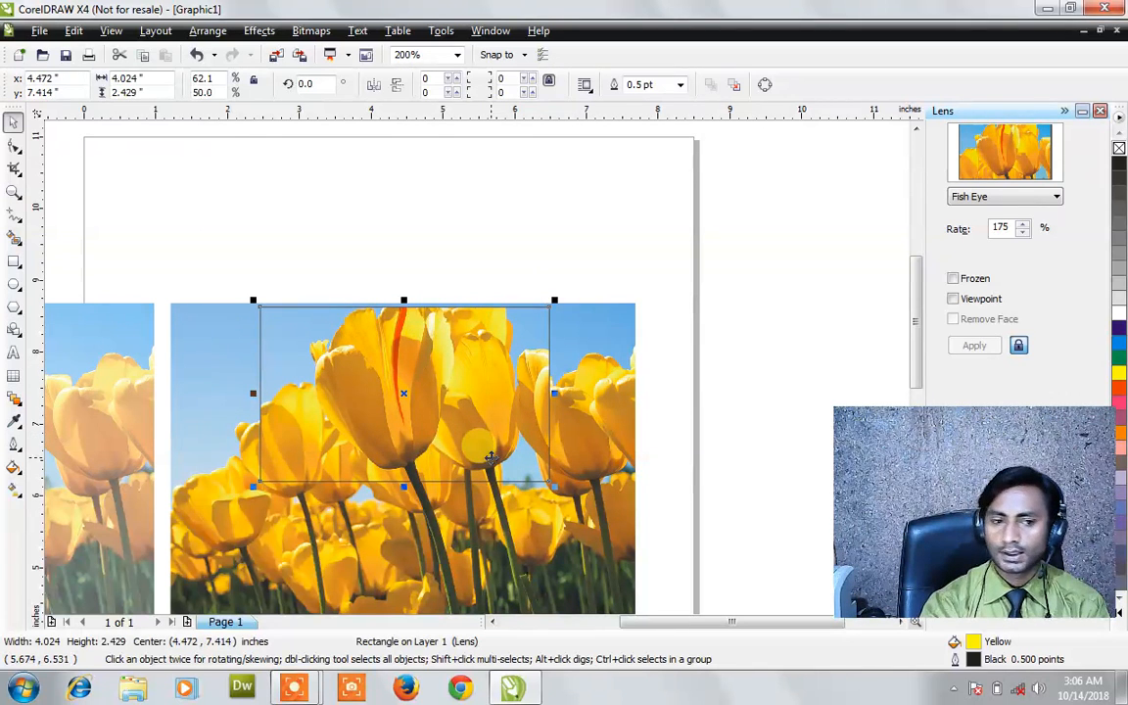
# - Stretch the Fish Eye lens rectangle to about 6.48 by 4.80 inches so it covers the original picture
pyautogui.moveTo(561, 392); pyautogui.dragTo(640, 395)
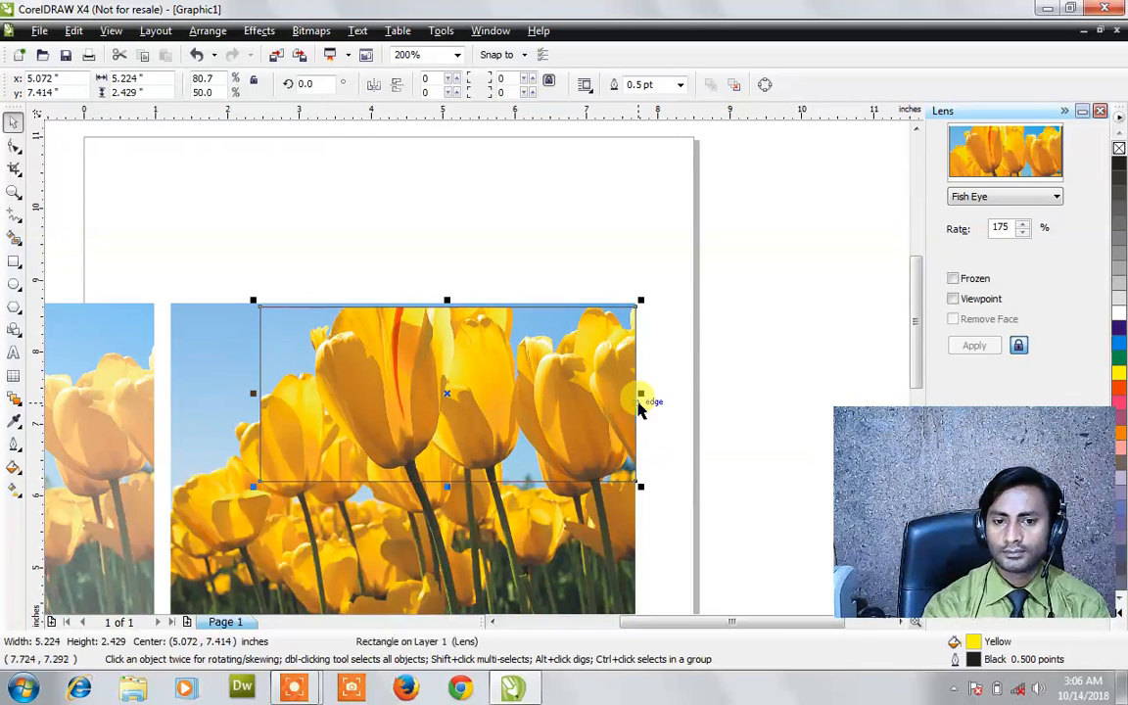
pyautogui.moveTo(252, 391); pyautogui.dragTo(163, 372)
pyautogui.press('Escape')
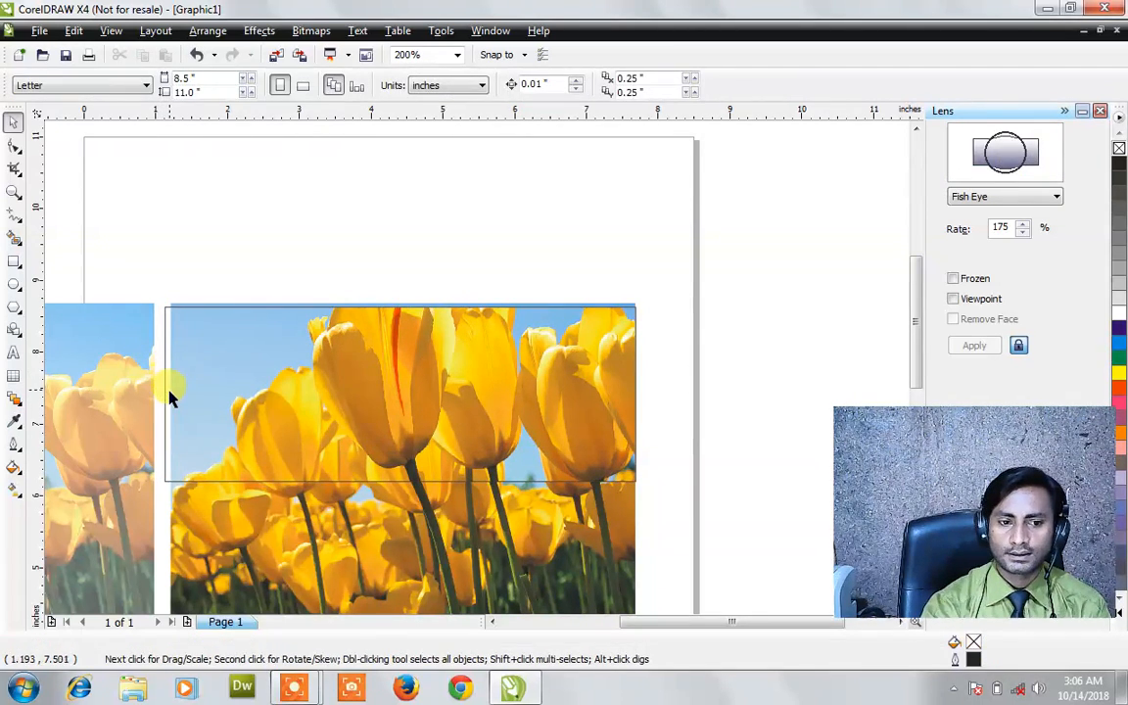
pyautogui.click(169, 394)
pyautogui.moveTo(161, 394); pyautogui.dragTo(168, 392)
pyautogui.scroll(-2, 476, 367)
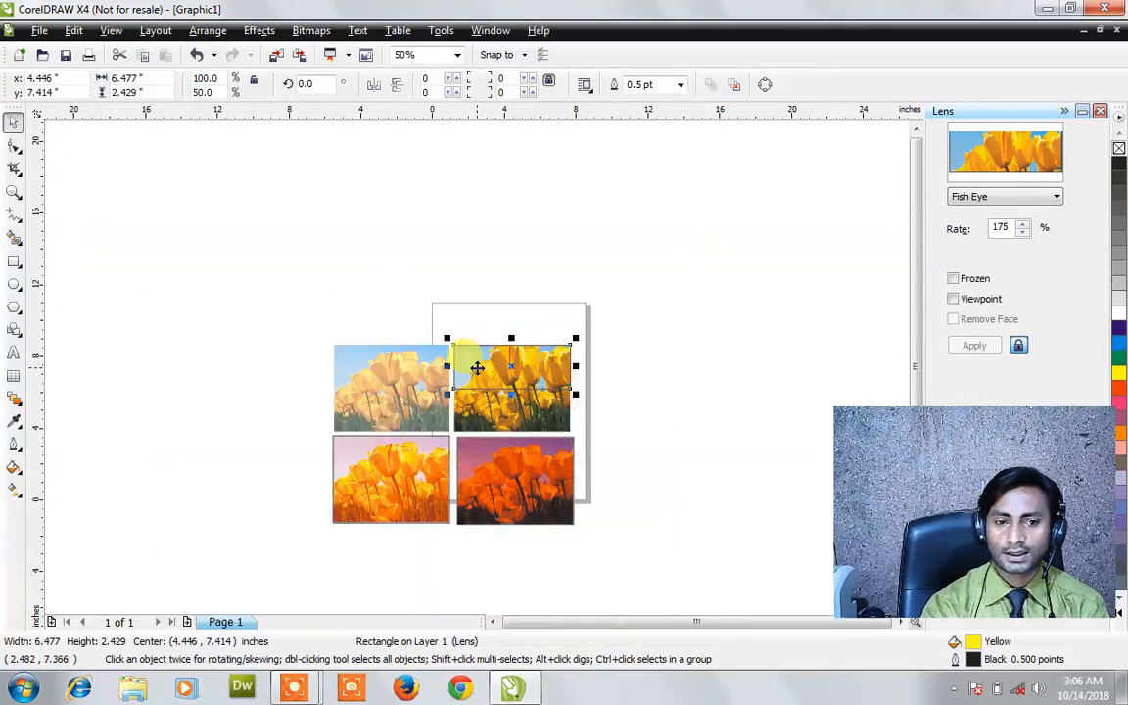
pyautogui.moveTo(511, 393); pyautogui.dragTo(512, 431)
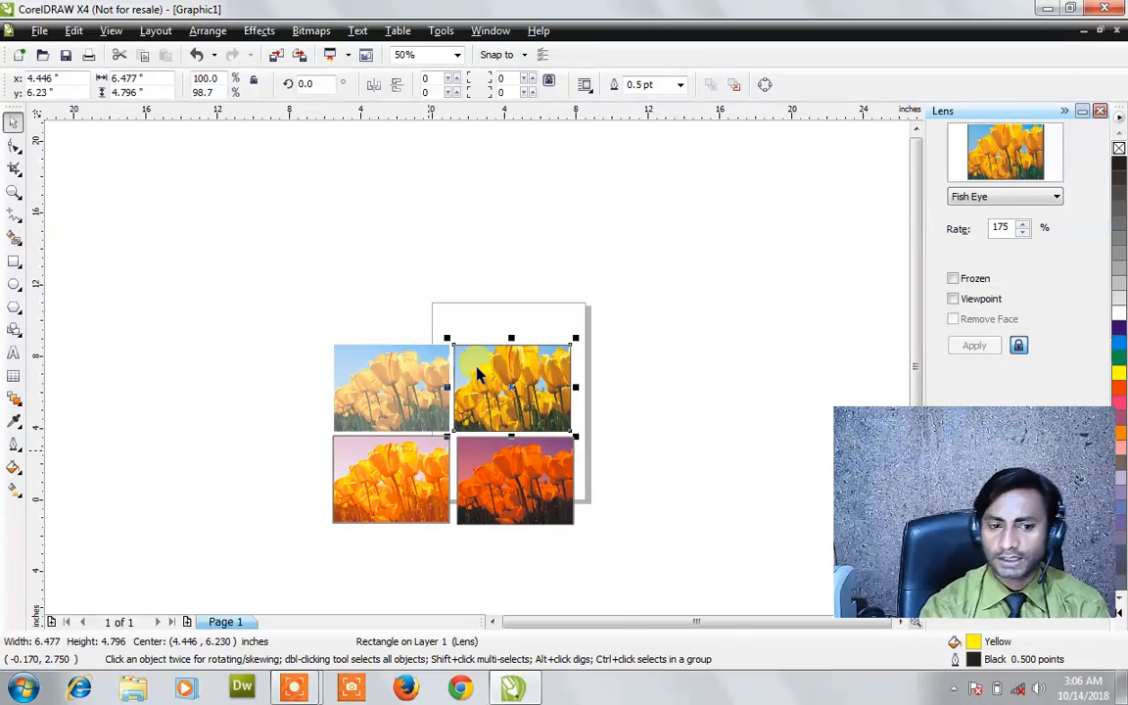
# - Freeze the Fish Eye lens and place the frozen copy directly left of the brightened tulip picture
pyautogui.scroll(3, 430, 455)
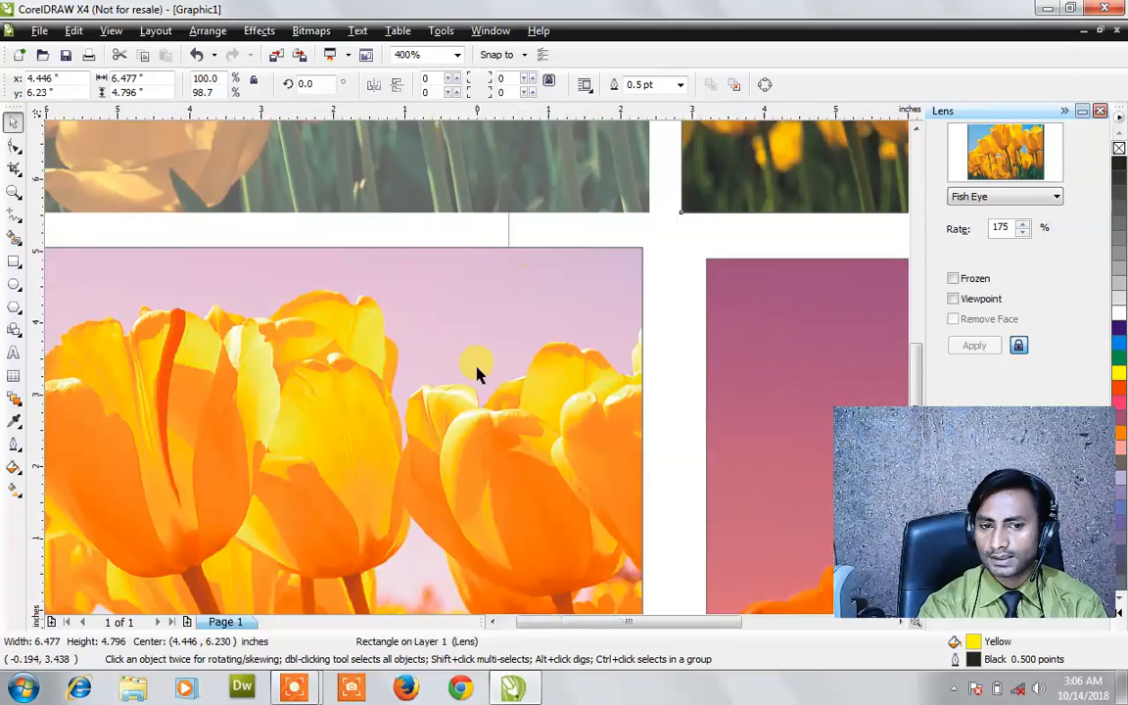
pyautogui.scroll(-2, 478, 373)
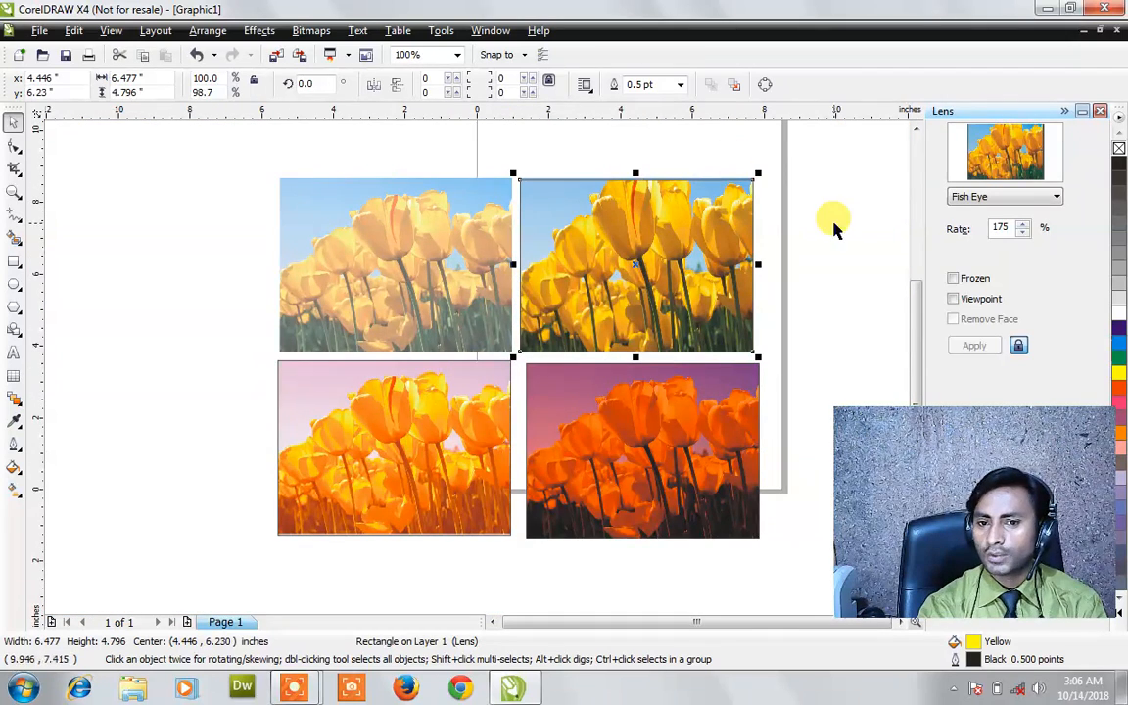
pyautogui.click(952, 278)
pyautogui.moveTo(665, 274); pyautogui.dragTo(208, 268)
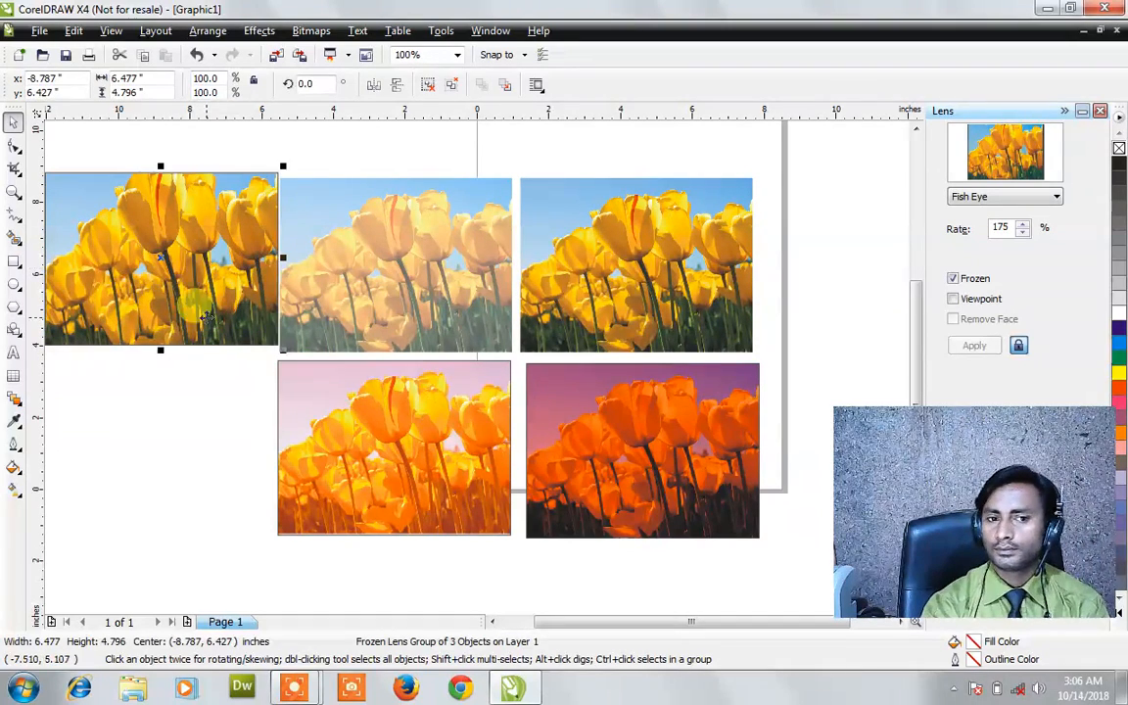
pyautogui.click(208, 326)
# - Try to apply the Heat Map lens directly to the original tulip bitmap, then deselect it
pyautogui.click(533, 261)
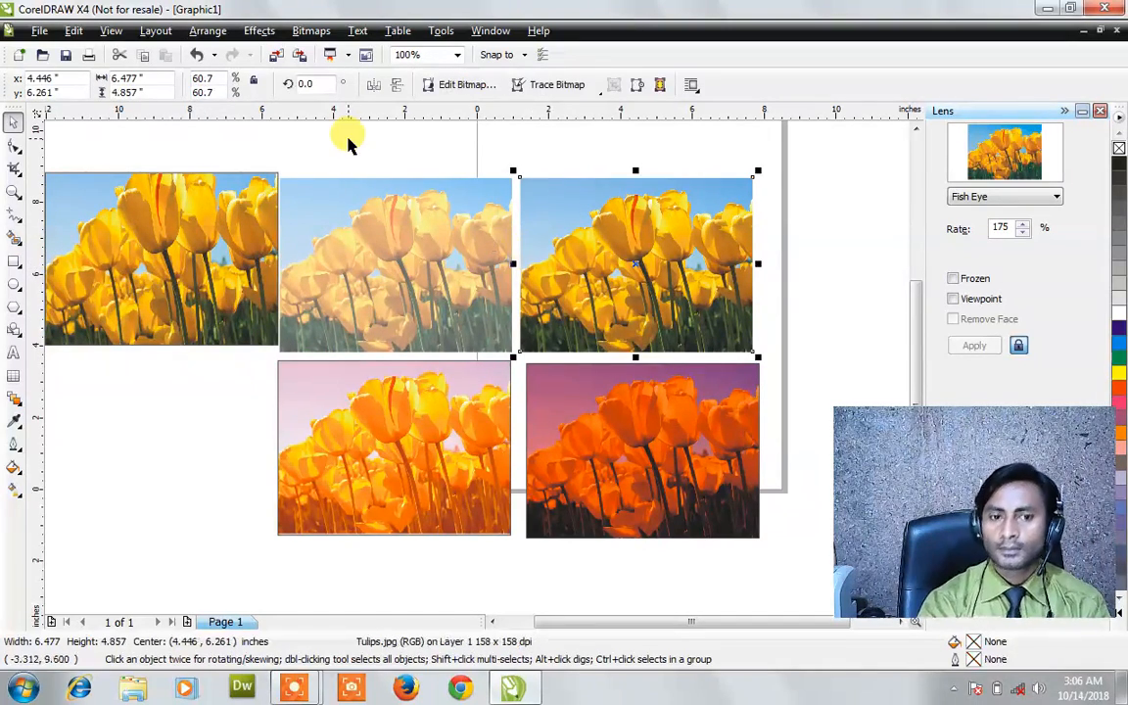
pyautogui.click(1027, 199)
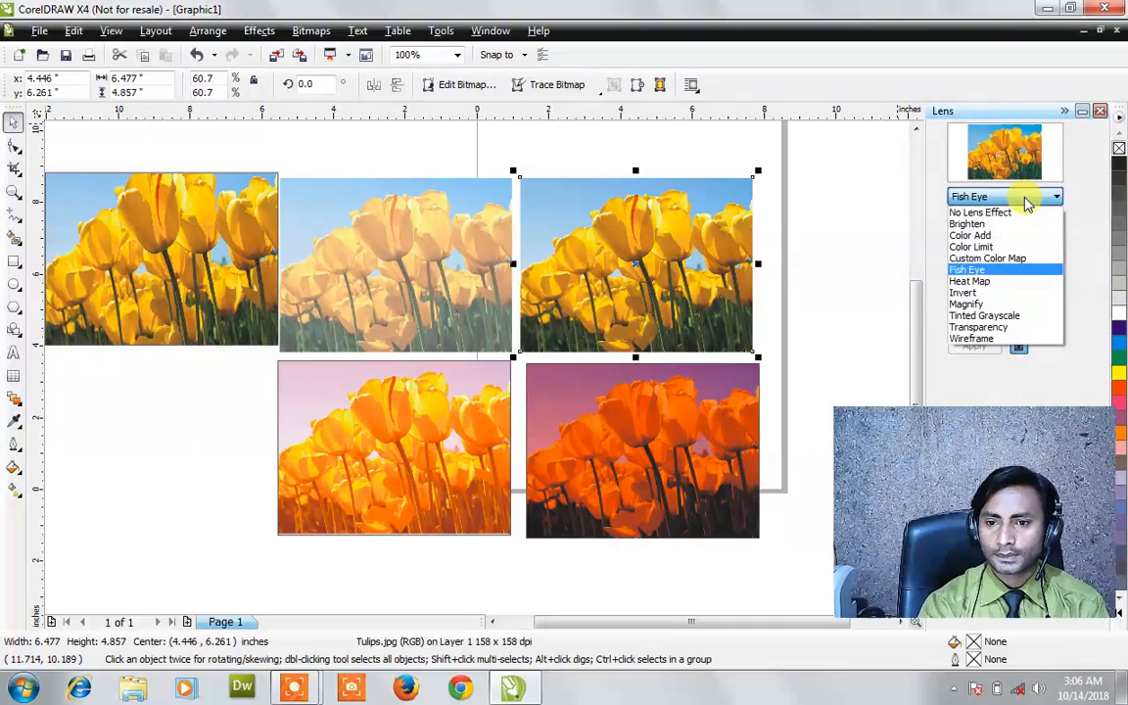
pyautogui.click(1019, 285)
pyautogui.click(697, 214)
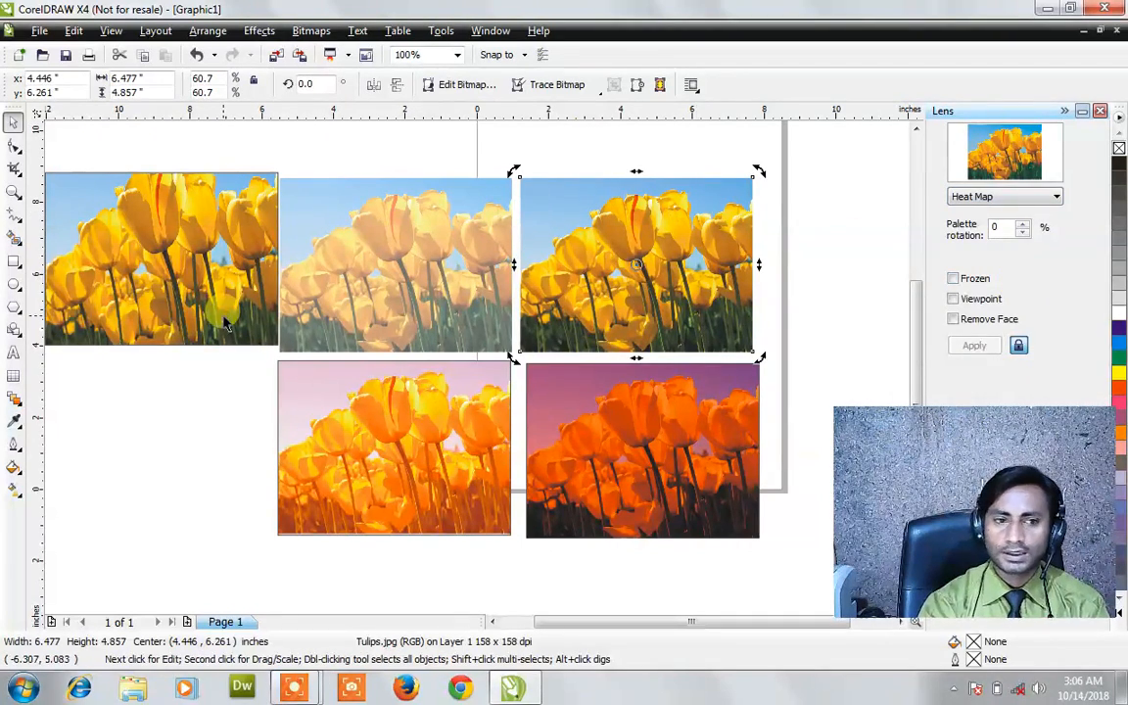
pyautogui.click(194, 403)
# - Draw a rectangle about 6.48 by 4.86 inches over the original picture and apply the Heat Map lens to it
pyautogui.click(21, 269)
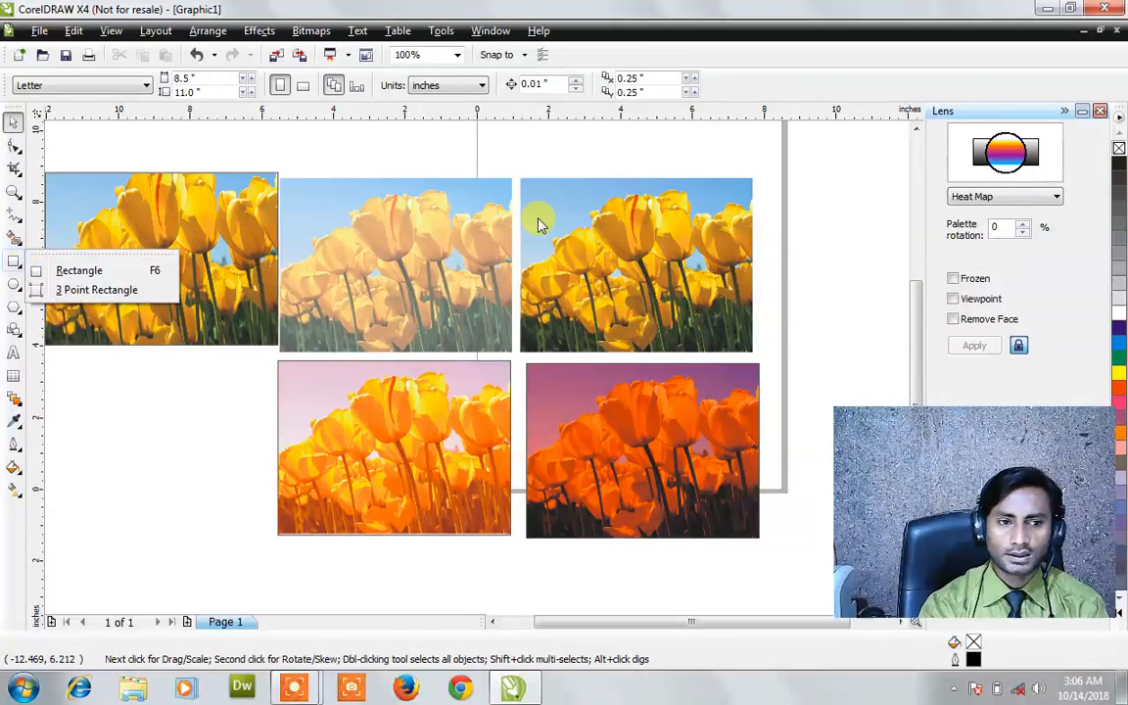
pyautogui.click(78, 270)
pyautogui.moveTo(519, 178); pyautogui.dragTo(751, 351)
pyautogui.click(1019, 200)
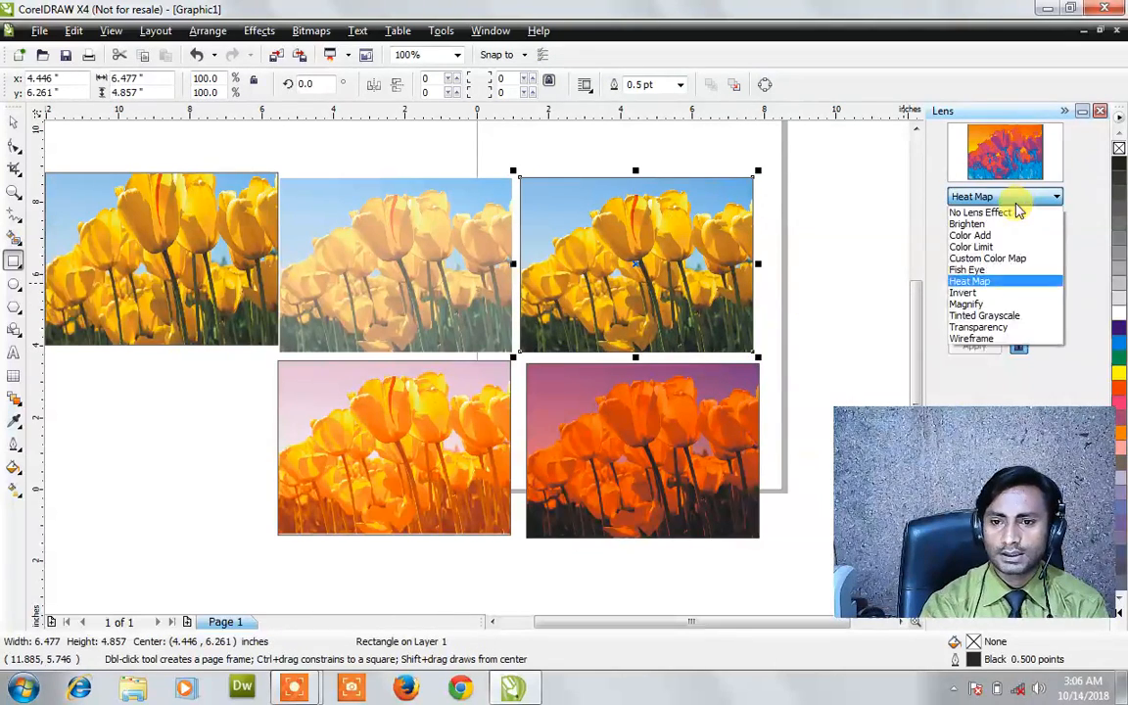
pyautogui.click(997, 271)
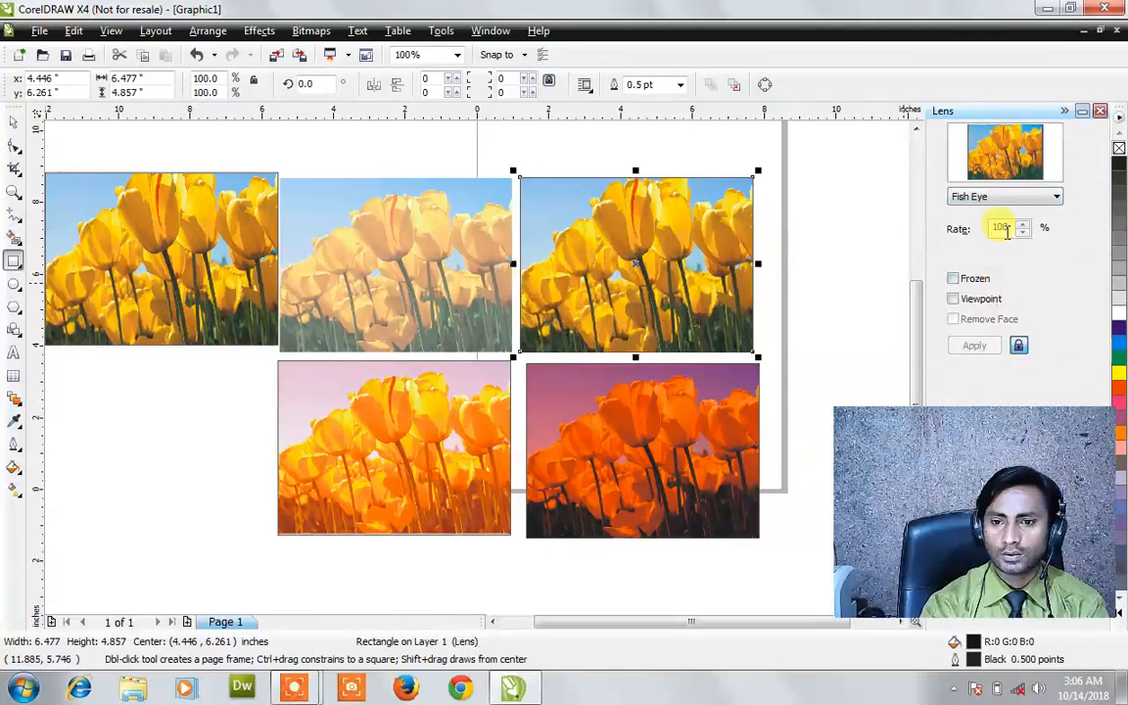
pyautogui.click(1014, 201)
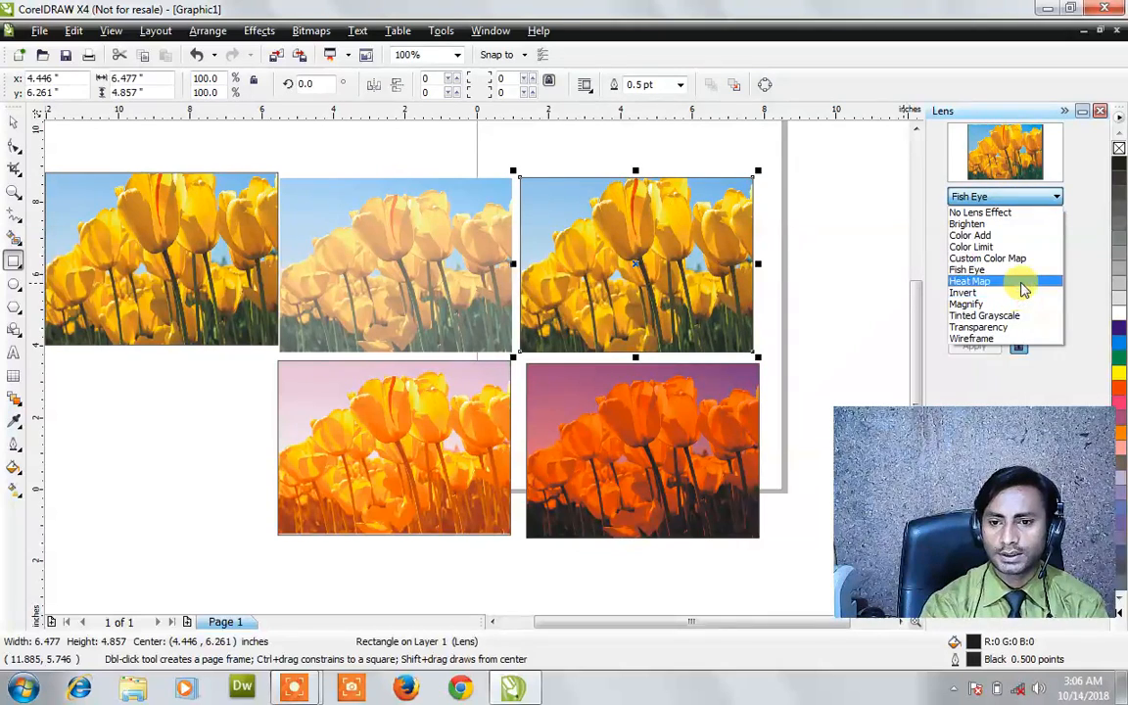
pyautogui.click(1020, 287)
# - Freeze the Heat Map lens and place the frozen copy directly below the Fish Eye copy
pyautogui.scroll(-1, 712, 170)
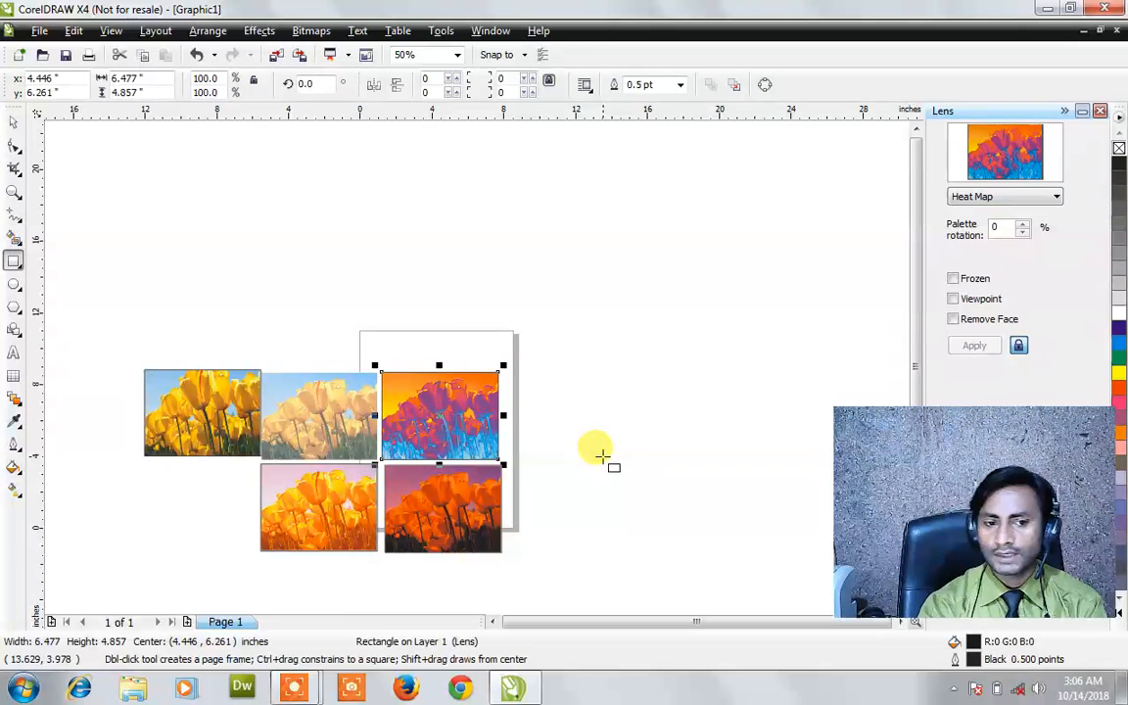
pyautogui.click(955, 279)
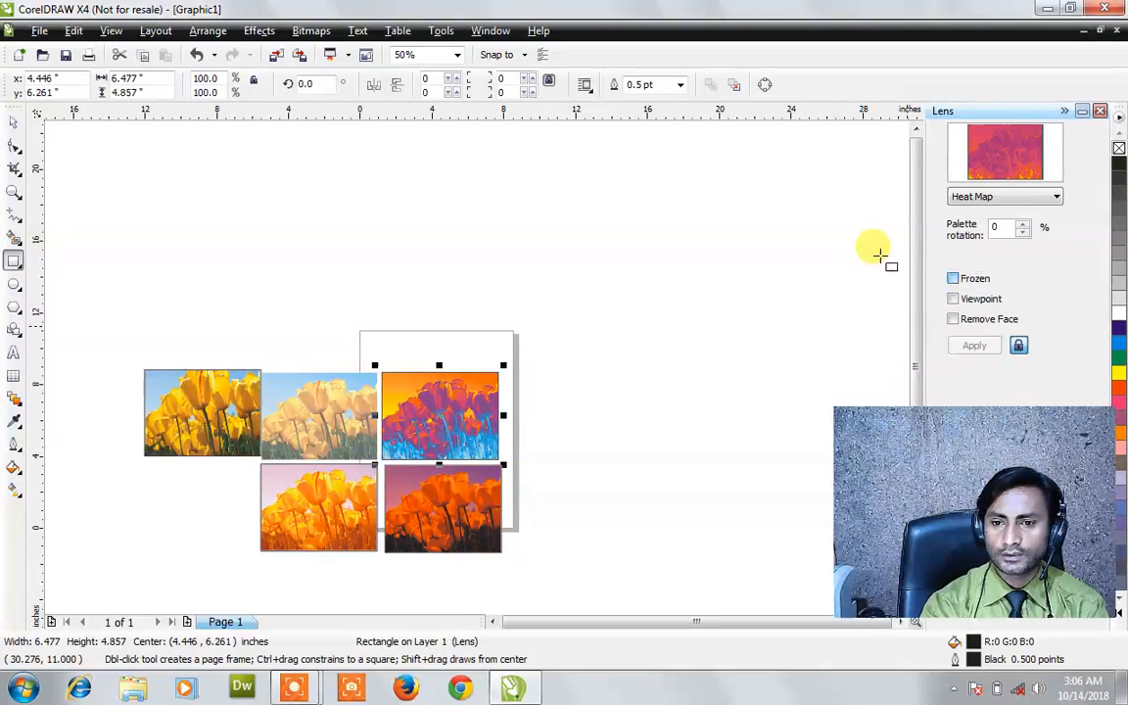
pyautogui.click(14, 124)
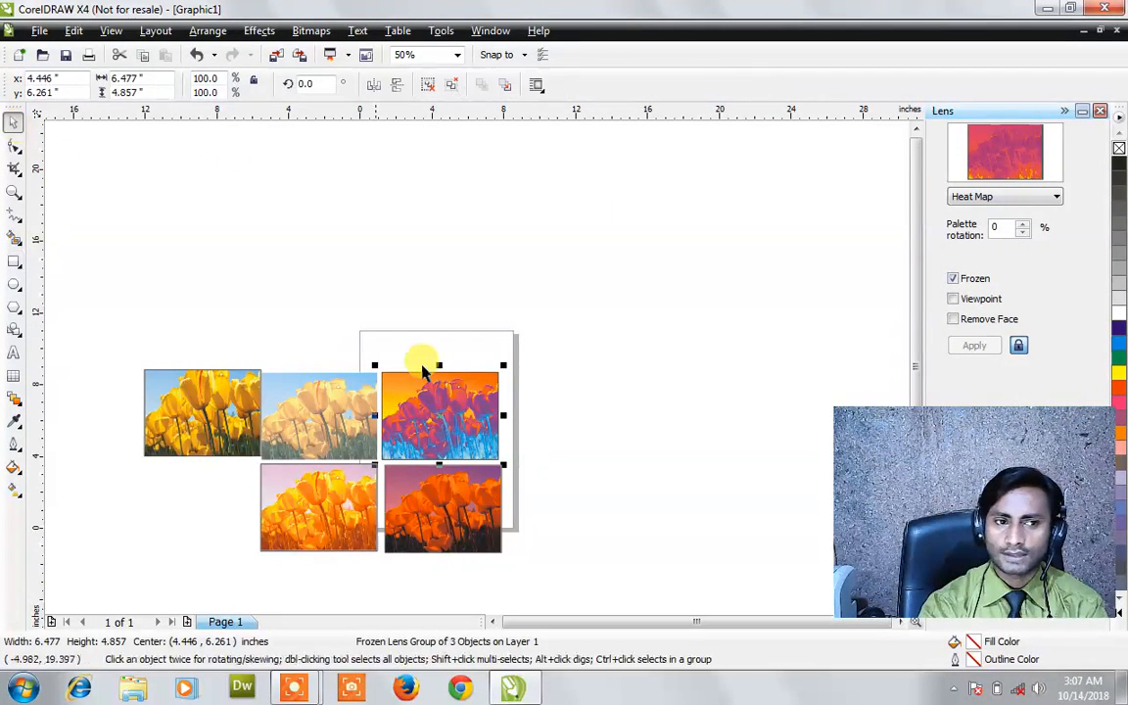
pyautogui.moveTo(464, 419); pyautogui.dragTo(220, 513)
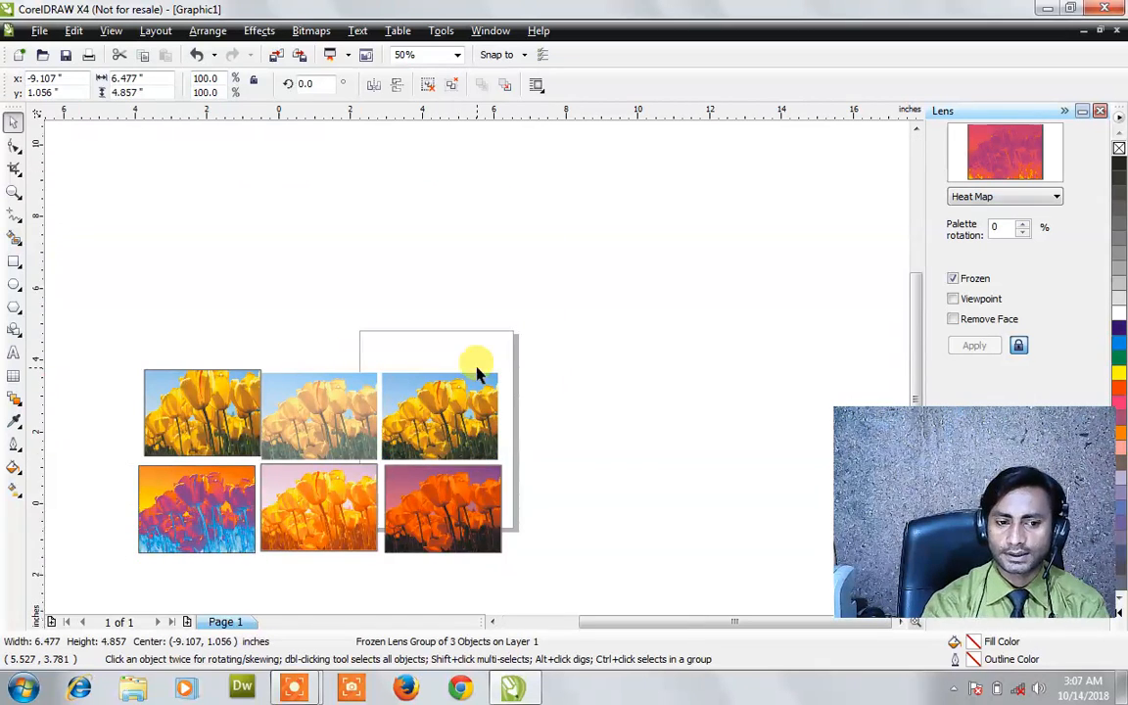
# - Draw a rectangle about 6.48 by 4.86 inches over the original picture and apply the Invert lens to it
pyautogui.scroll(2, 473, 370)
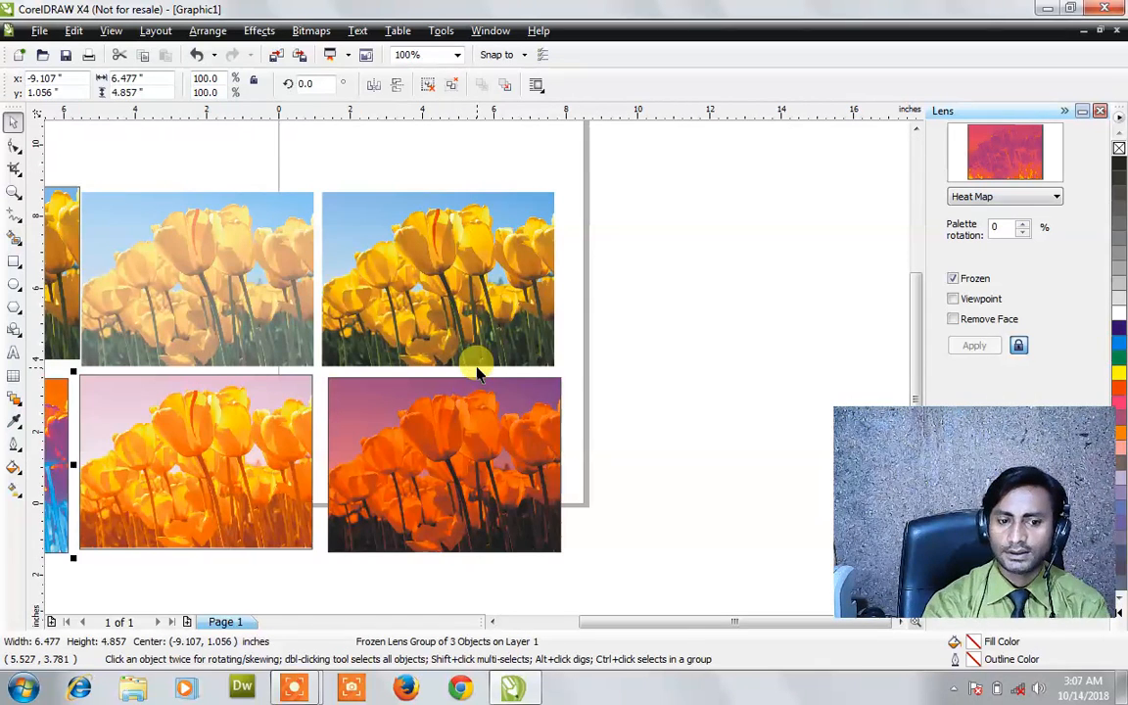
pyautogui.click(14, 262)
pyautogui.moveTo(321, 190); pyautogui.dragTo(559, 372)
pyautogui.click(1023, 197)
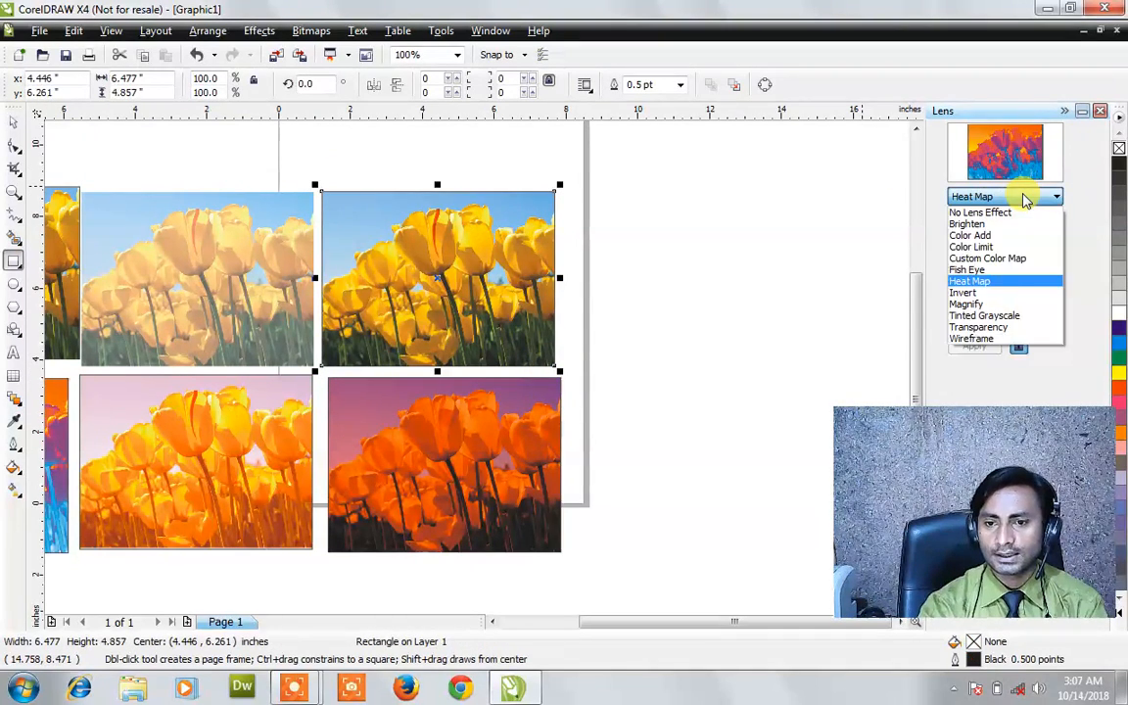
pyautogui.click(997, 292)
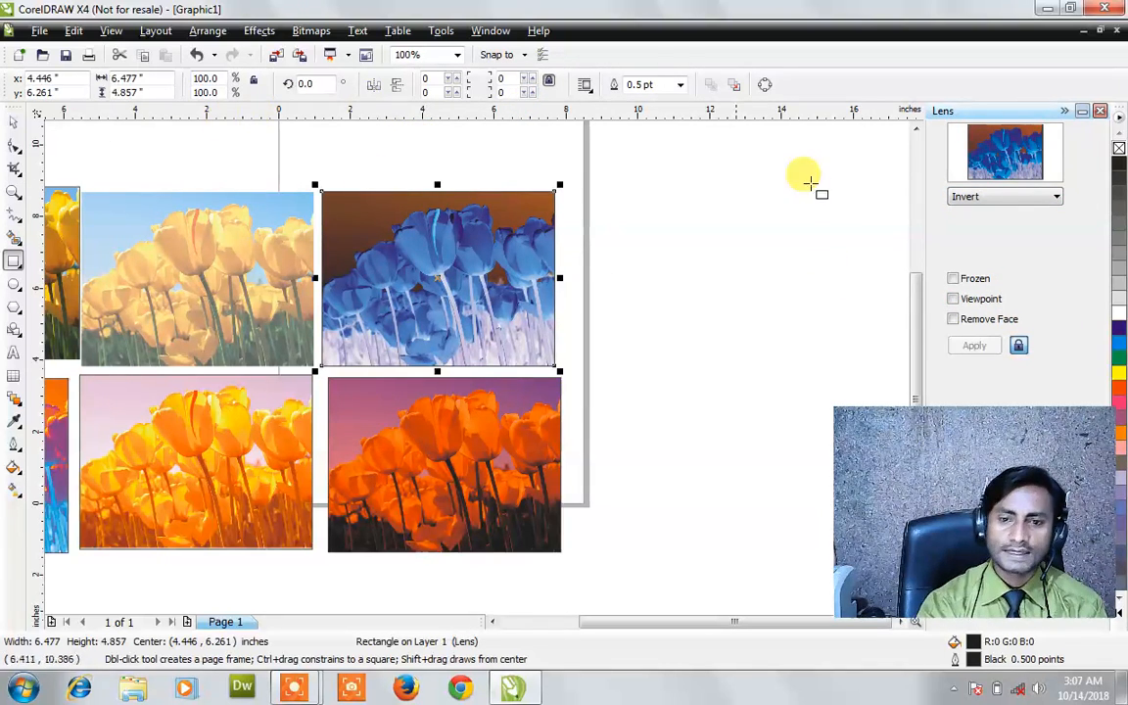
# - Freeze the Invert lens, place the frozen copy just right of the original tulip picture, and select the original bitmap
pyautogui.click(951, 278)
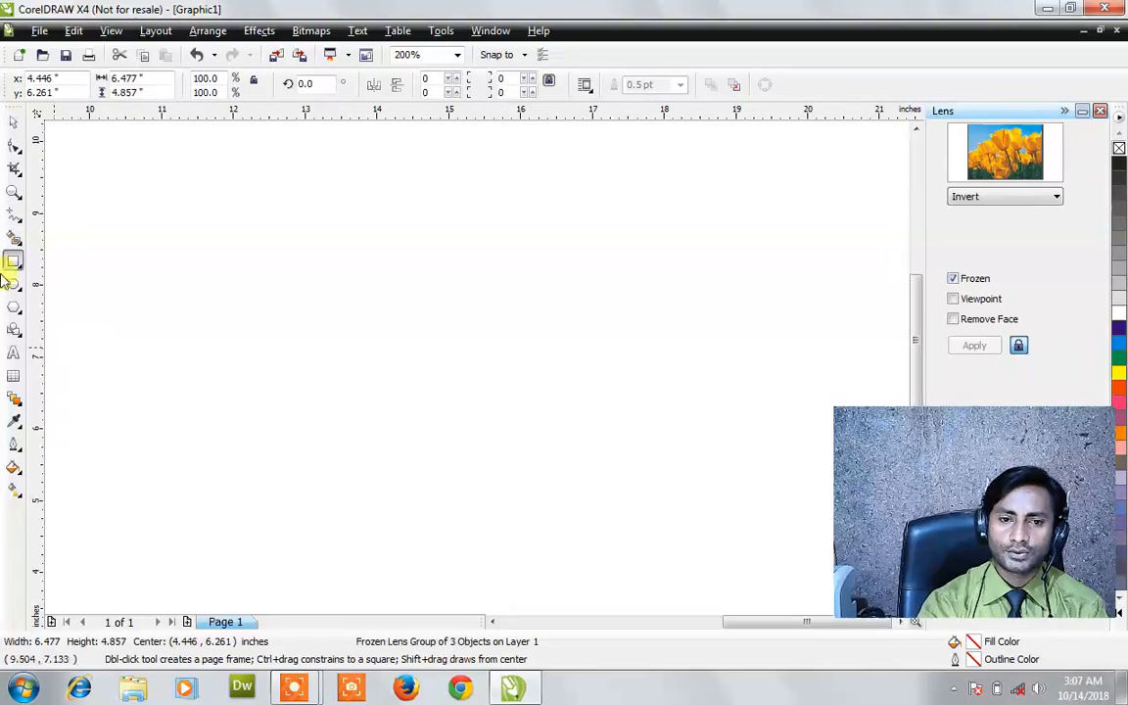
pyautogui.press('F3')
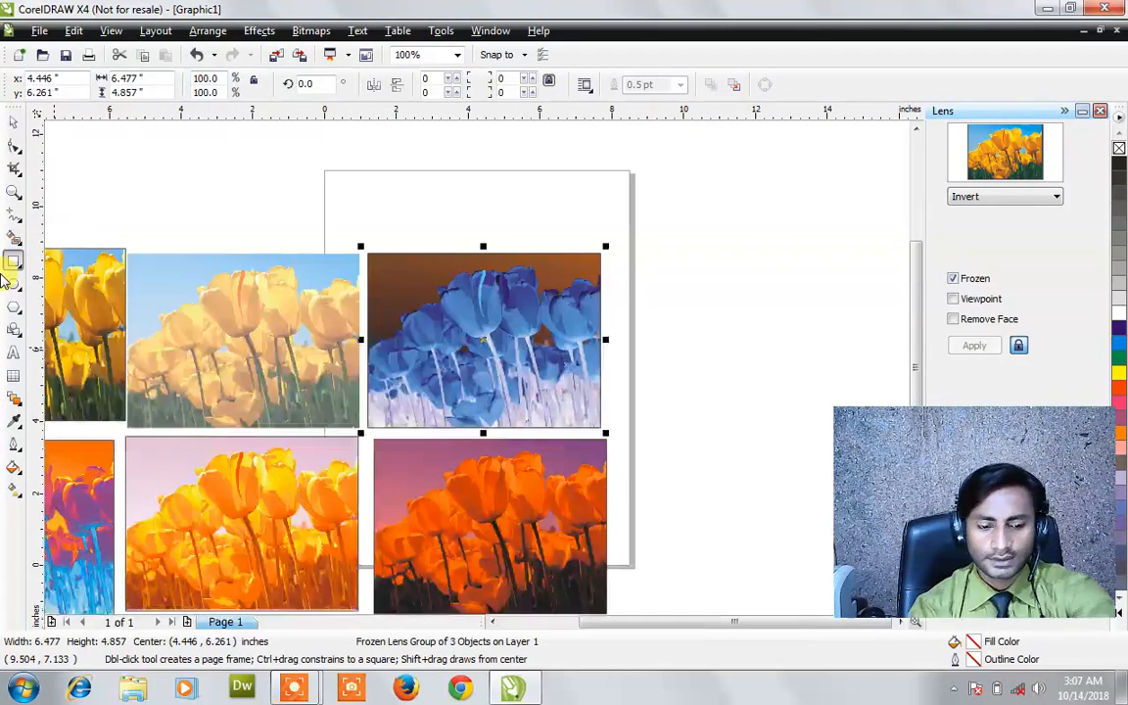
pyautogui.click(14, 122)
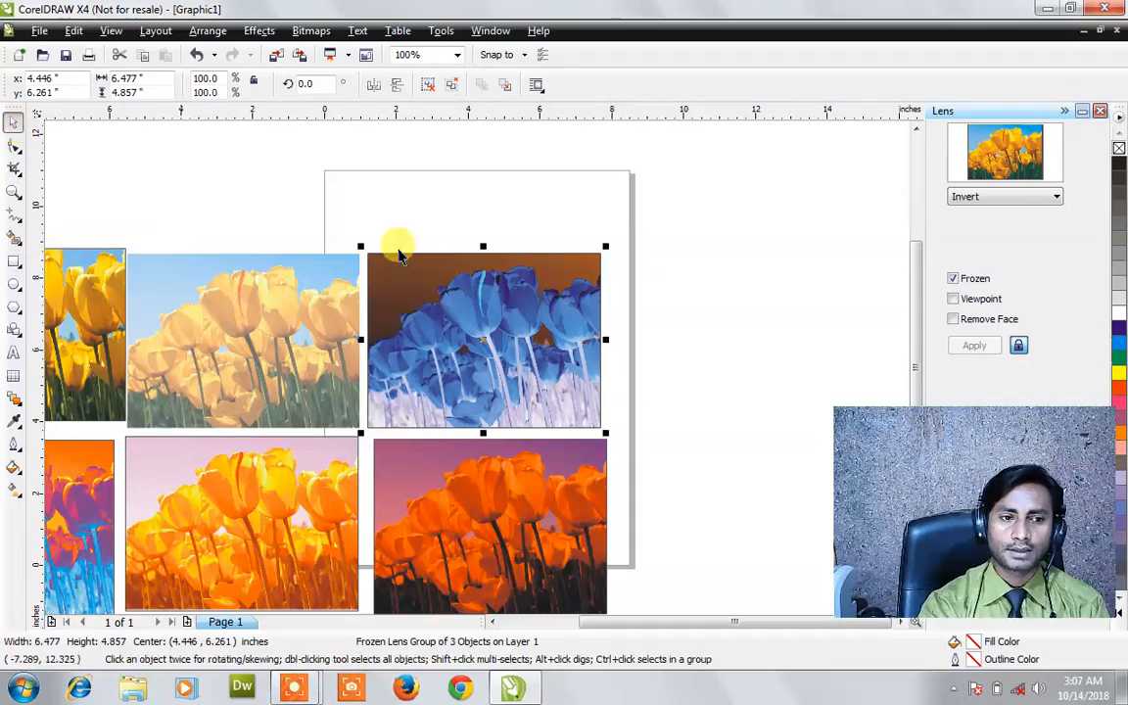
pyautogui.moveTo(480, 302); pyautogui.dragTo(722, 309)
pyautogui.click(533, 300)
pyautogui.click(533, 301)
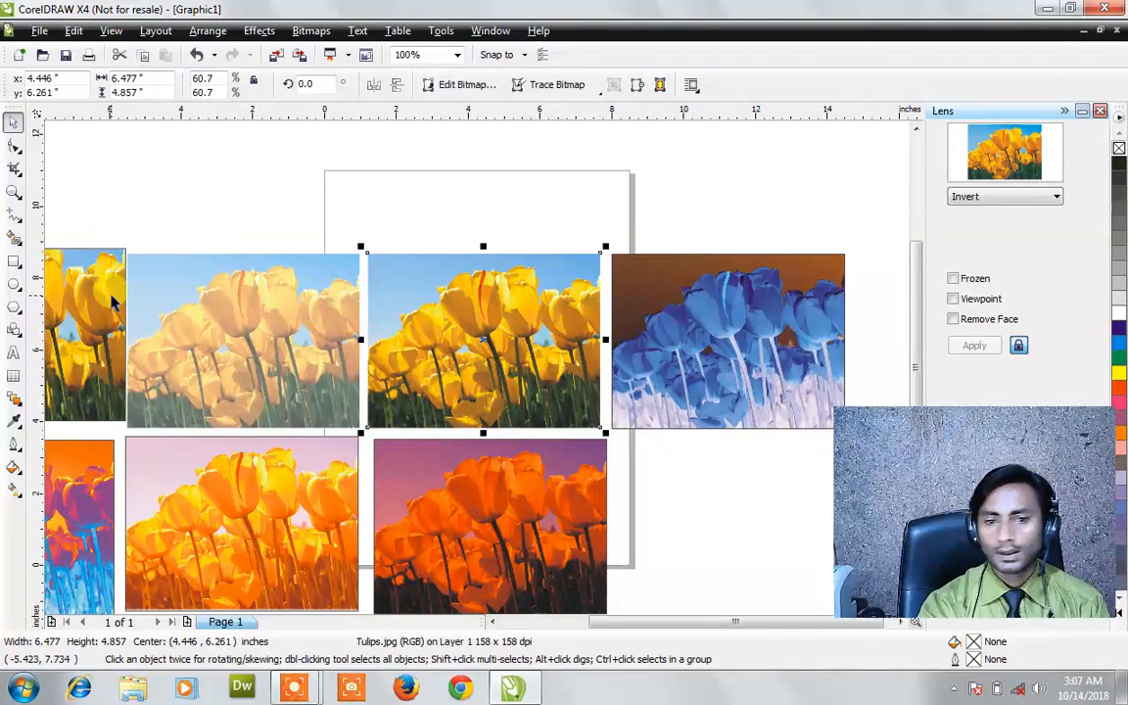
# - Draw a rectangle about 6.48 by 4.86 inches over the original picture and open the choice of lens effects for it
pyautogui.click(13, 263)
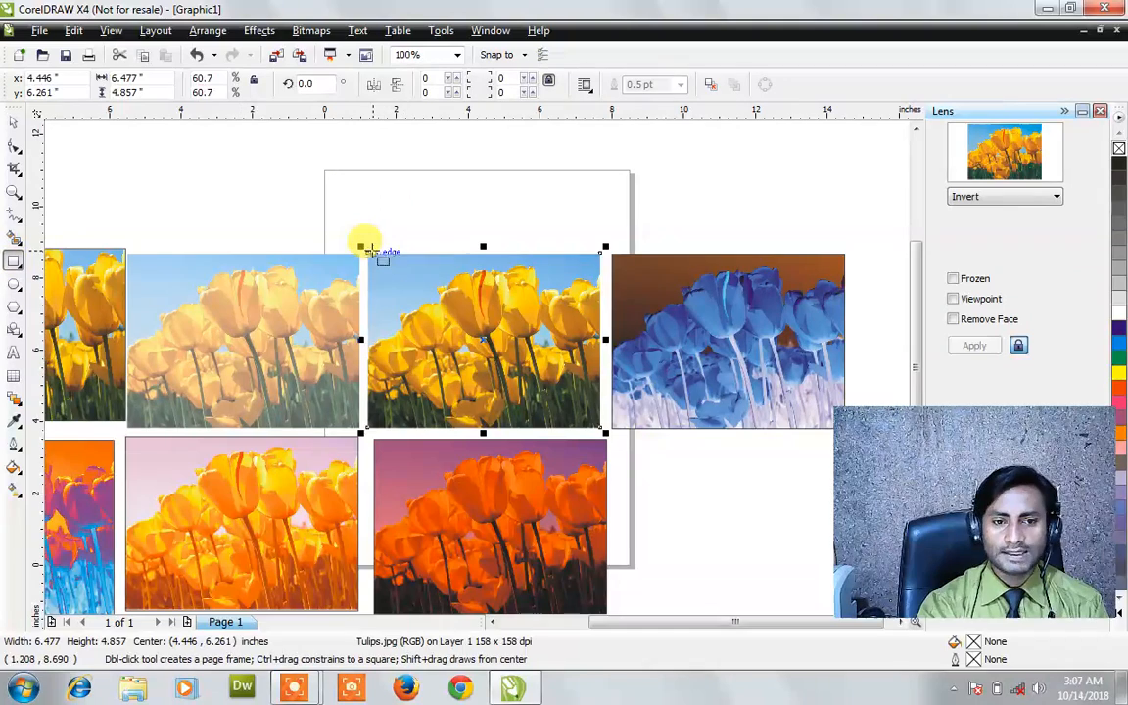
pyautogui.moveTo(361, 248); pyautogui.dragTo(601, 429)
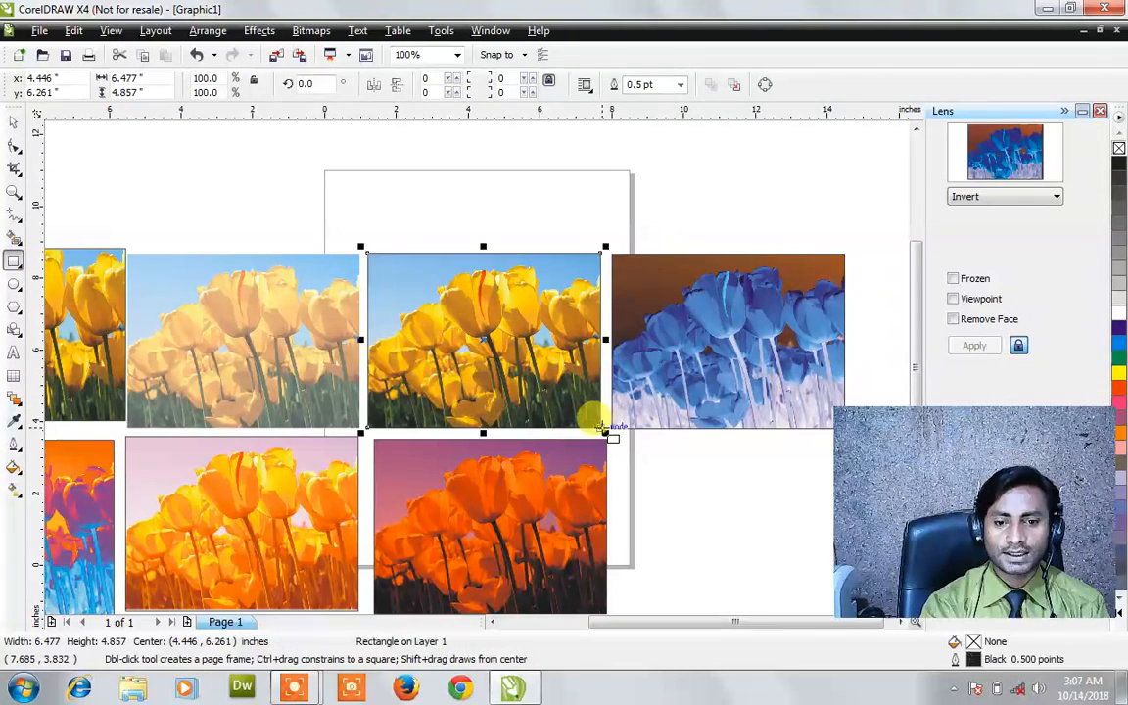
pyautogui.click(1004, 200)
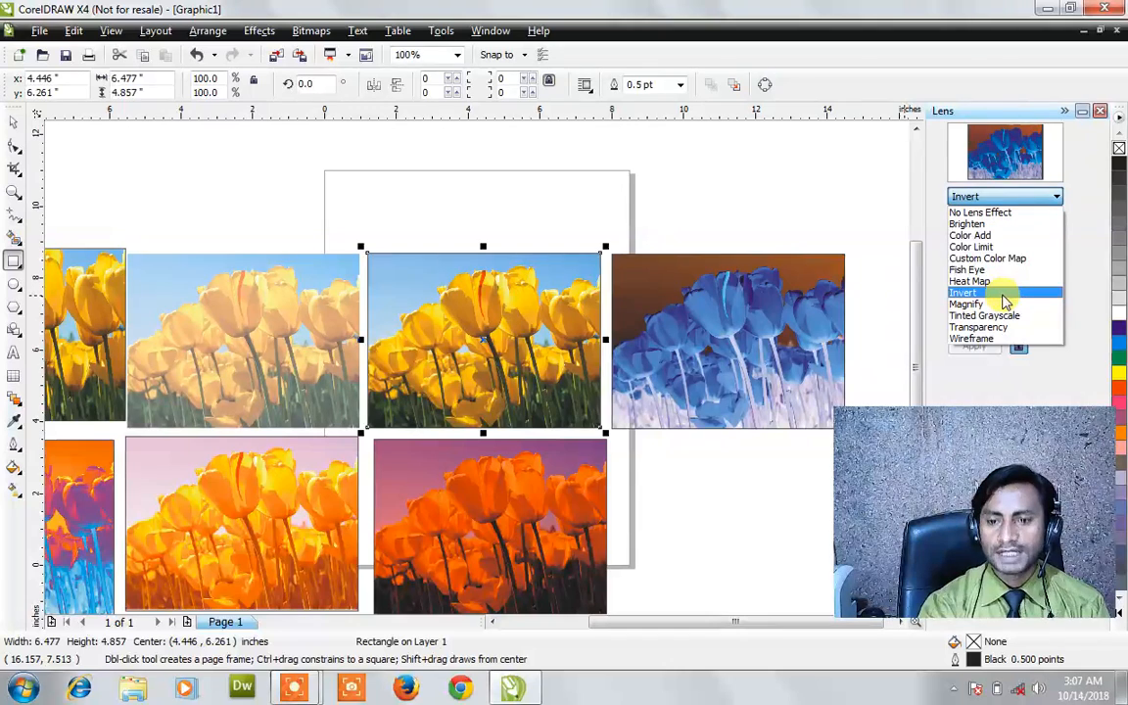
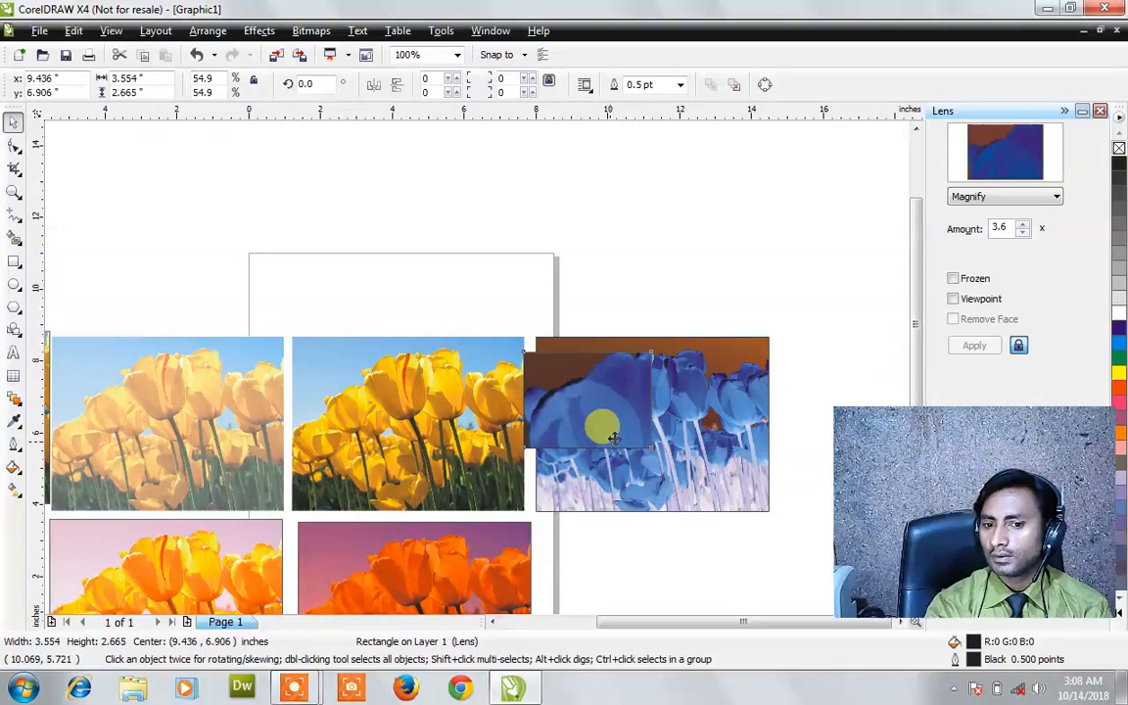
# - Move the 3.6x Magnify lens rectangle over the original picture's tulips, then onto the pale copy beside it
pyautogui.moveTo(422, 417); pyautogui.dragTo(455, 375)
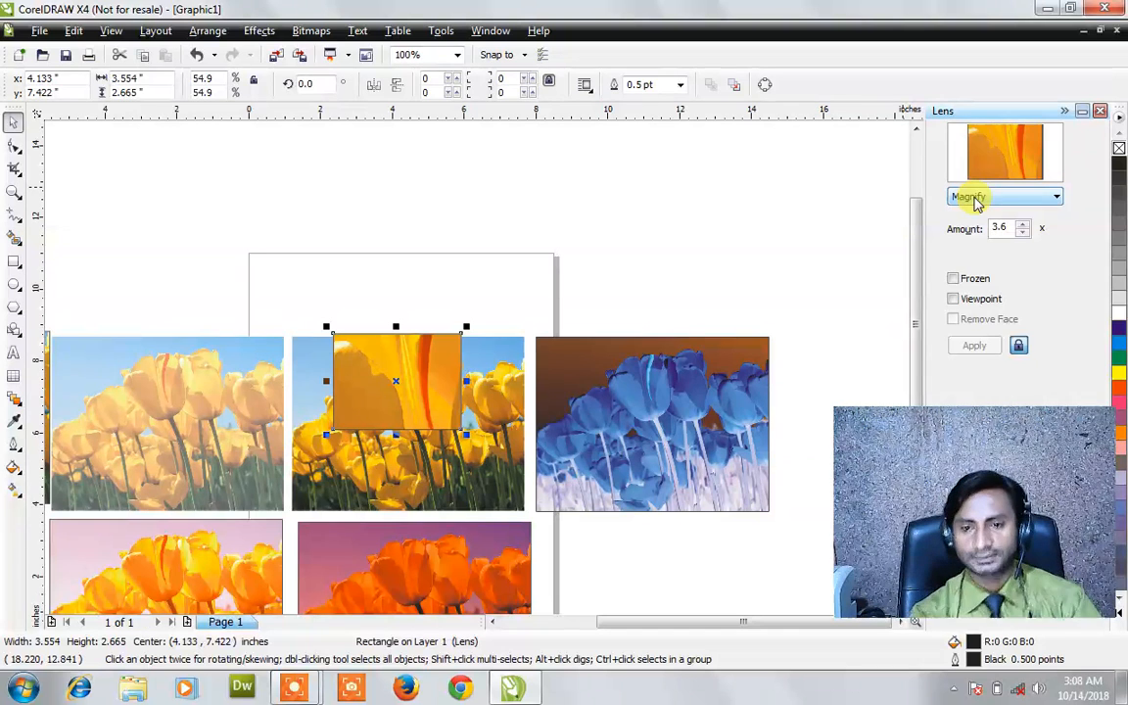
pyautogui.click(976, 200)
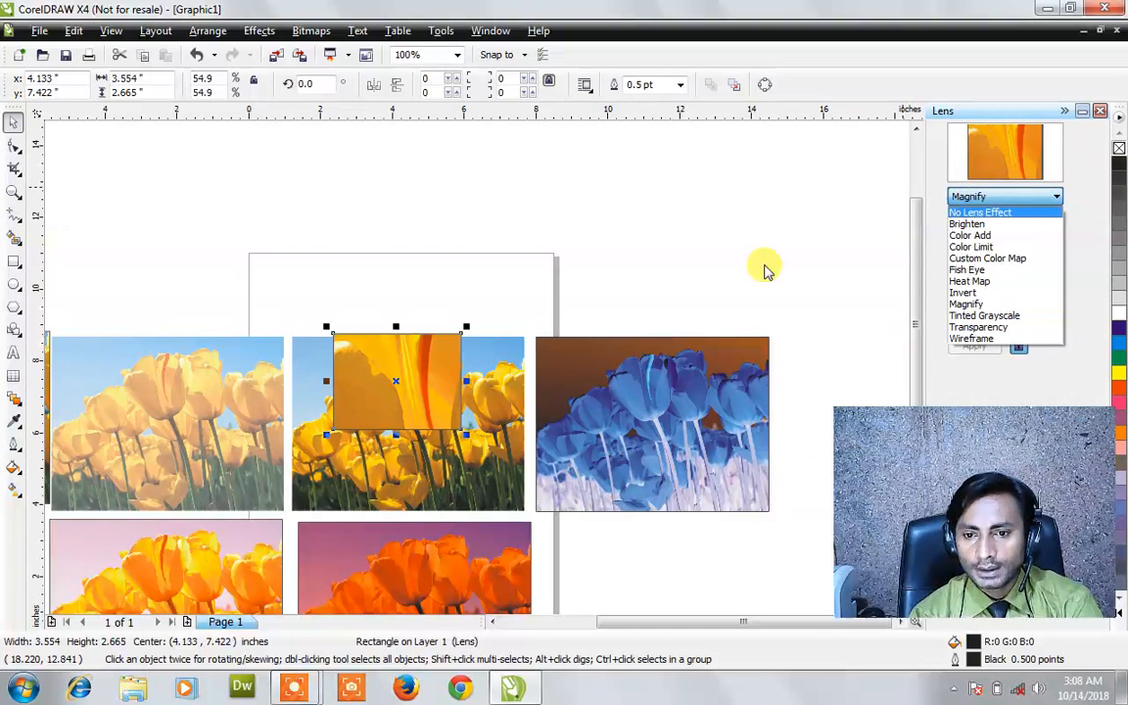
pyautogui.click(765, 266)
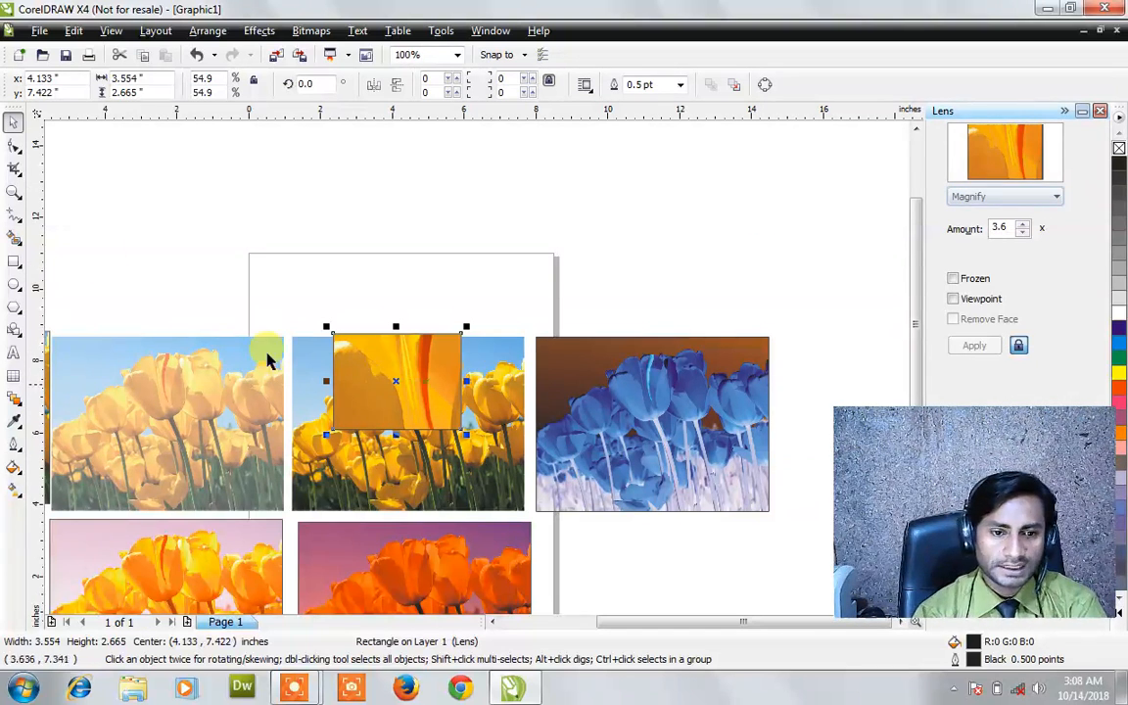
pyautogui.moveTo(379, 385); pyautogui.dragTo(116, 401)
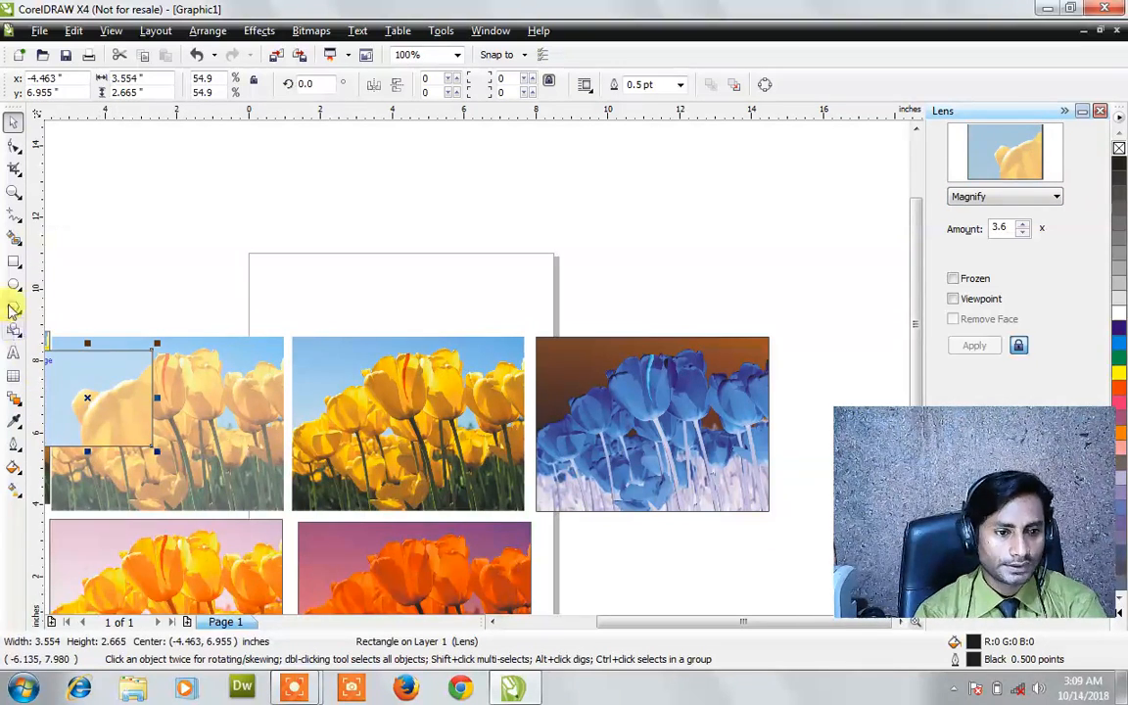
# - Draw a rectangle about 6.48 by 4.86 inches over the original picture and apply the Tinted Grayscale lens to it
pyautogui.click(14, 261)
pyautogui.moveTo(292, 334); pyautogui.dragTo(524, 510)
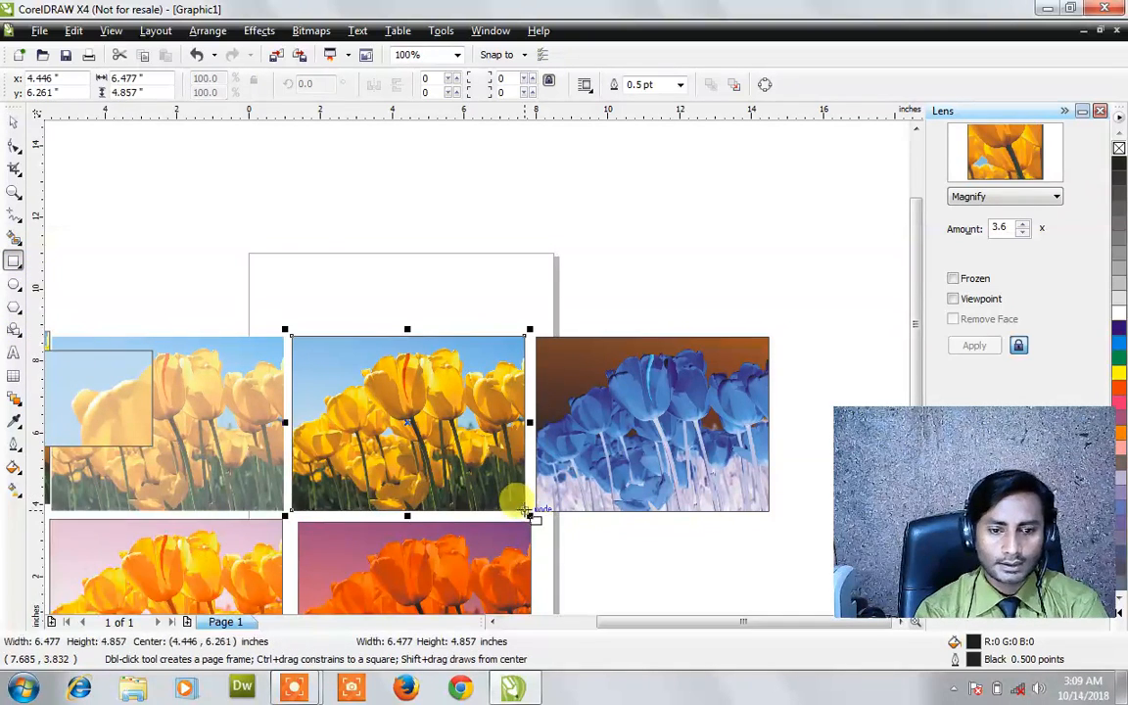
pyautogui.click(1013, 199)
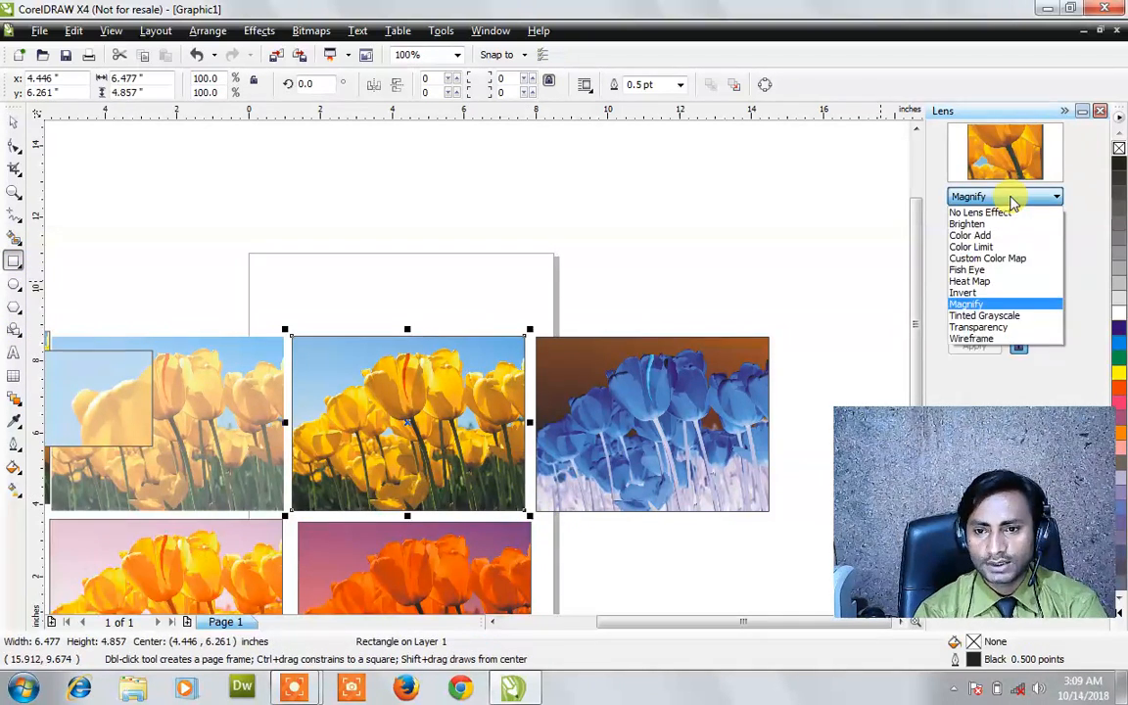
pyautogui.click(1011, 316)
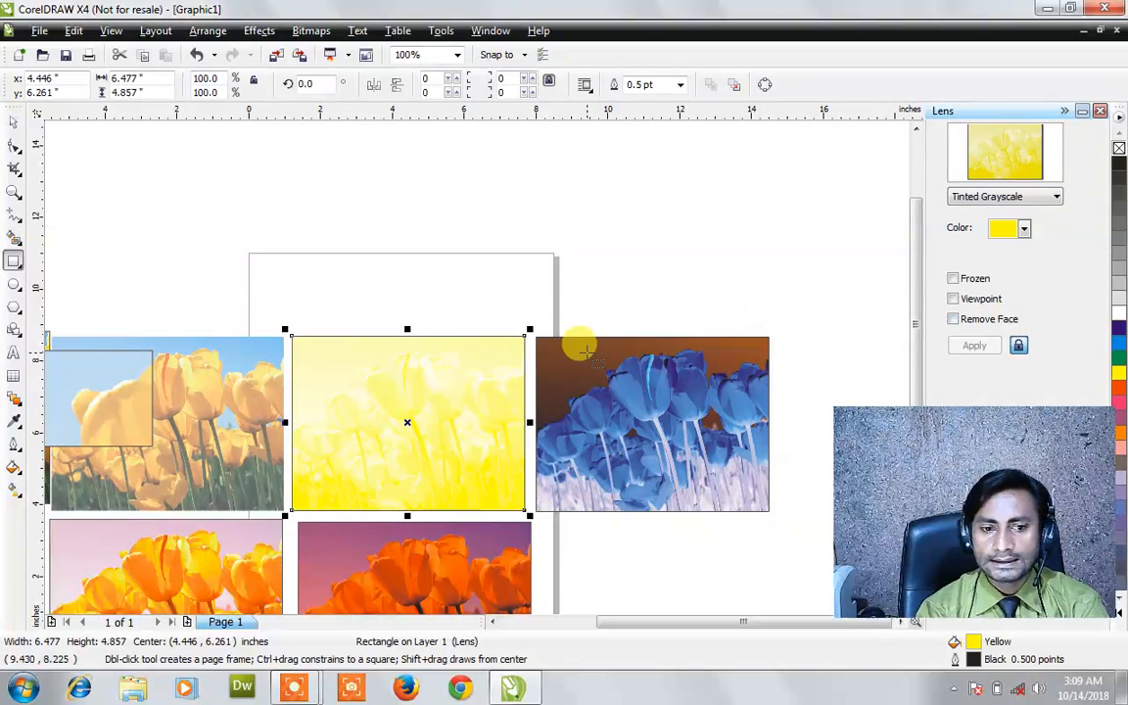
# - Set the Tinted Grayscale lens color to Cyan
pyautogui.click(1023, 228)
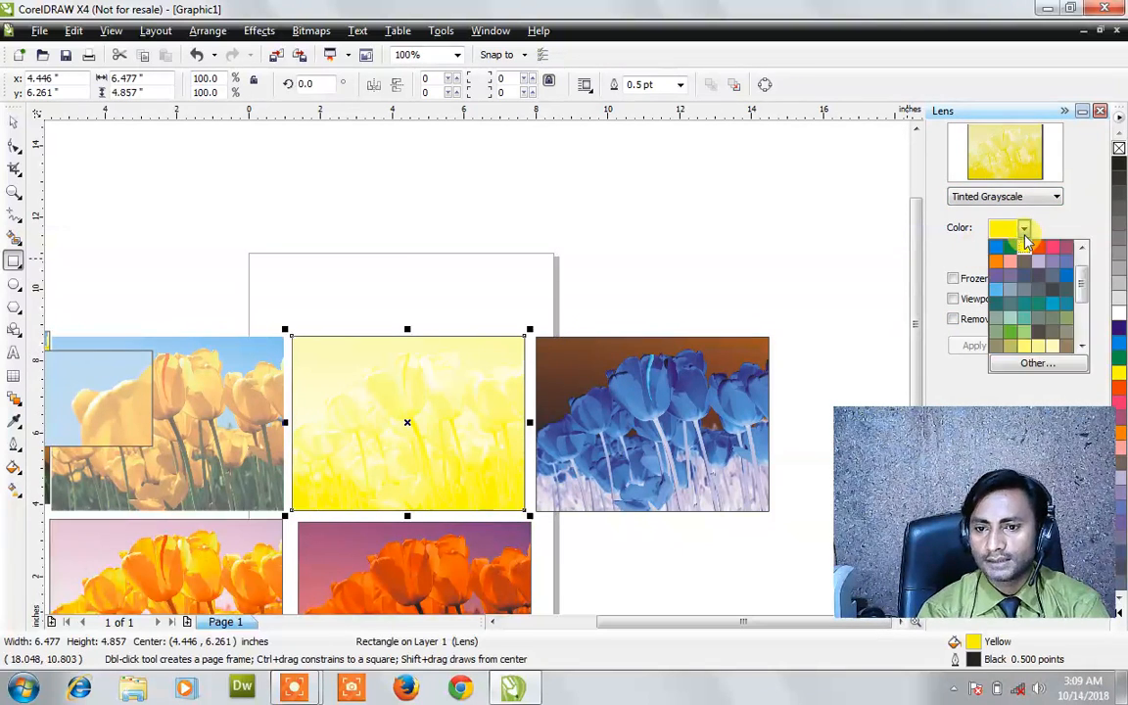
pyautogui.click(988, 244)
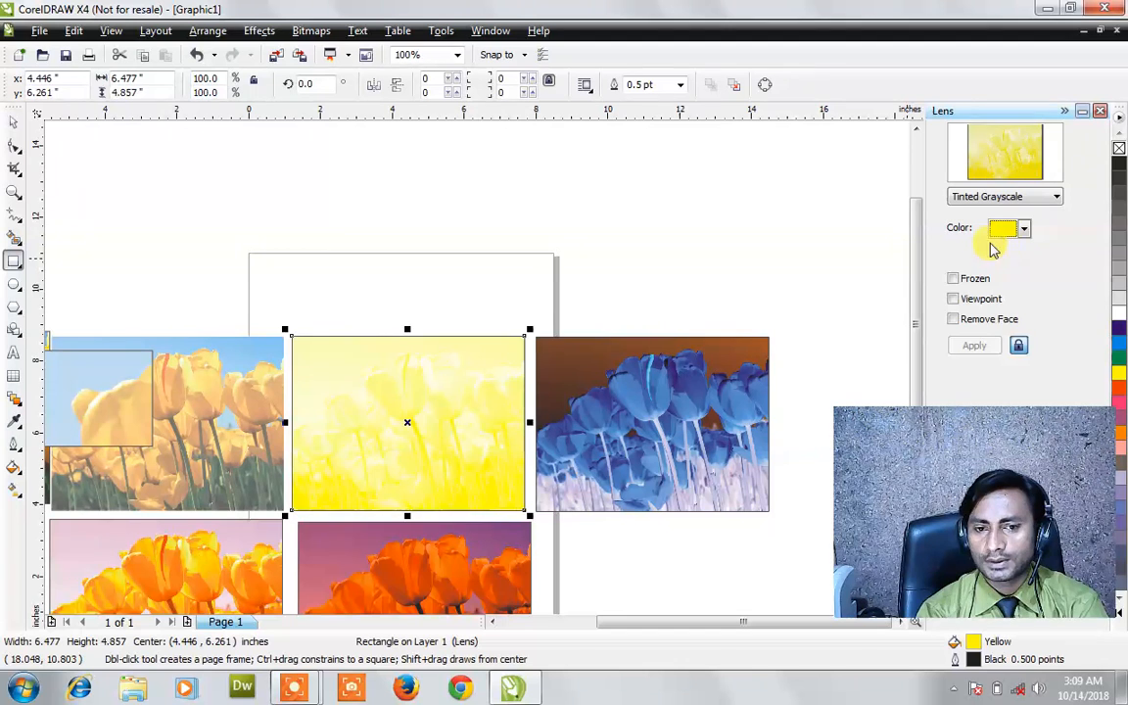
pyautogui.click(1022, 230)
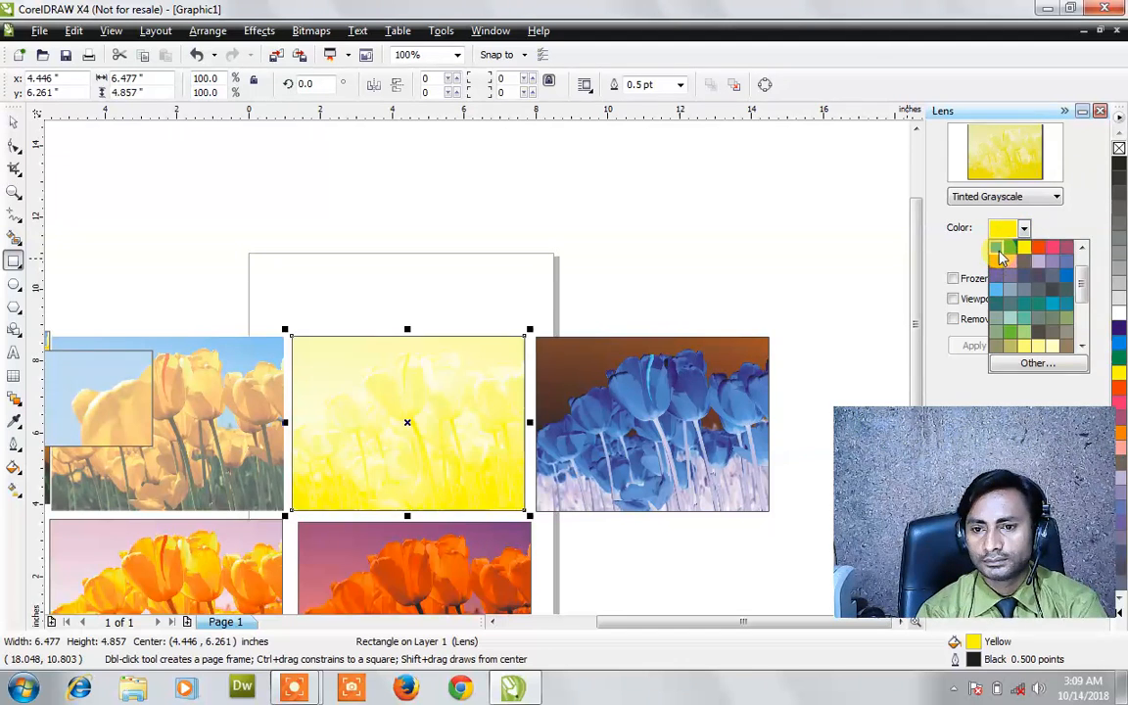
pyautogui.click(999, 258)
pyautogui.press('F3')
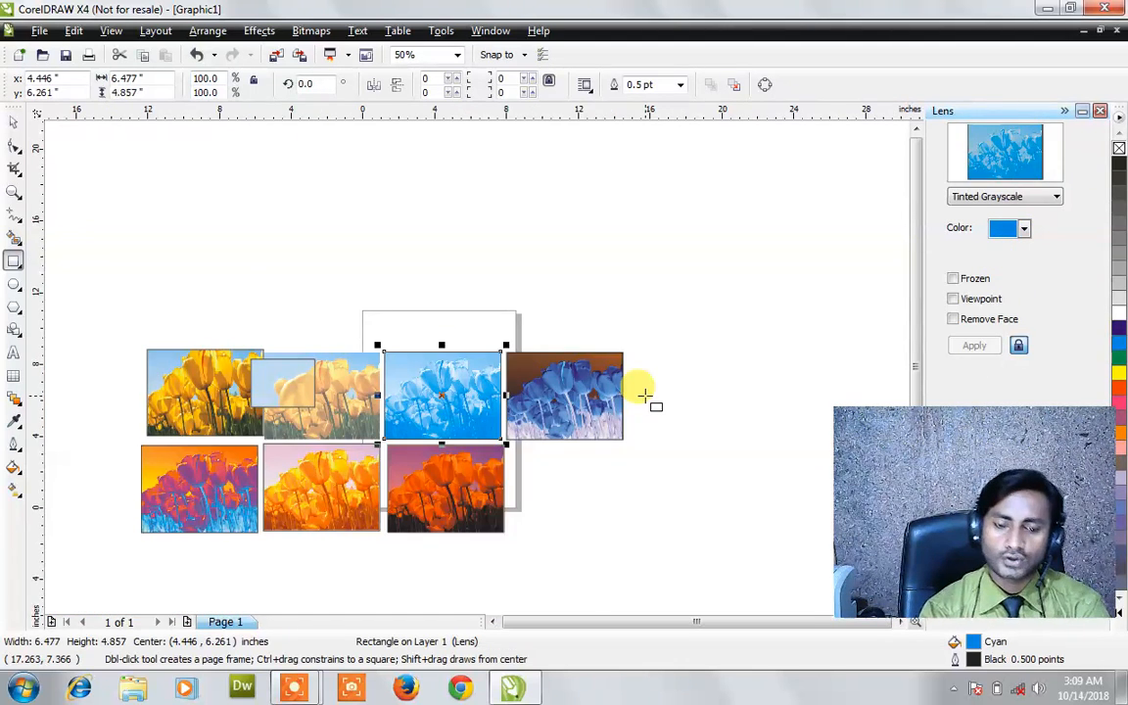
pyautogui.scroll(2, 645, 395)
pyautogui.scroll(-1, 477, 368)
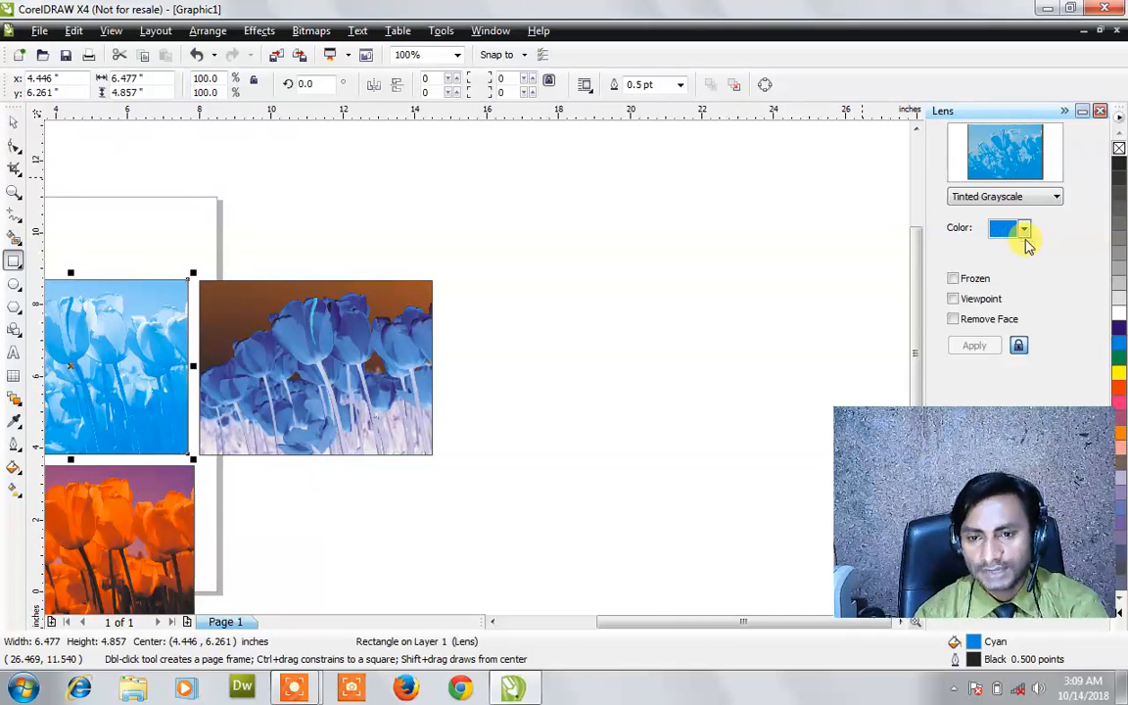
# - Change the cyan rectangle's lens to Transparency at a 50% rate and move it upward so it only partly covers the original picture
pyautogui.click(1037, 199)
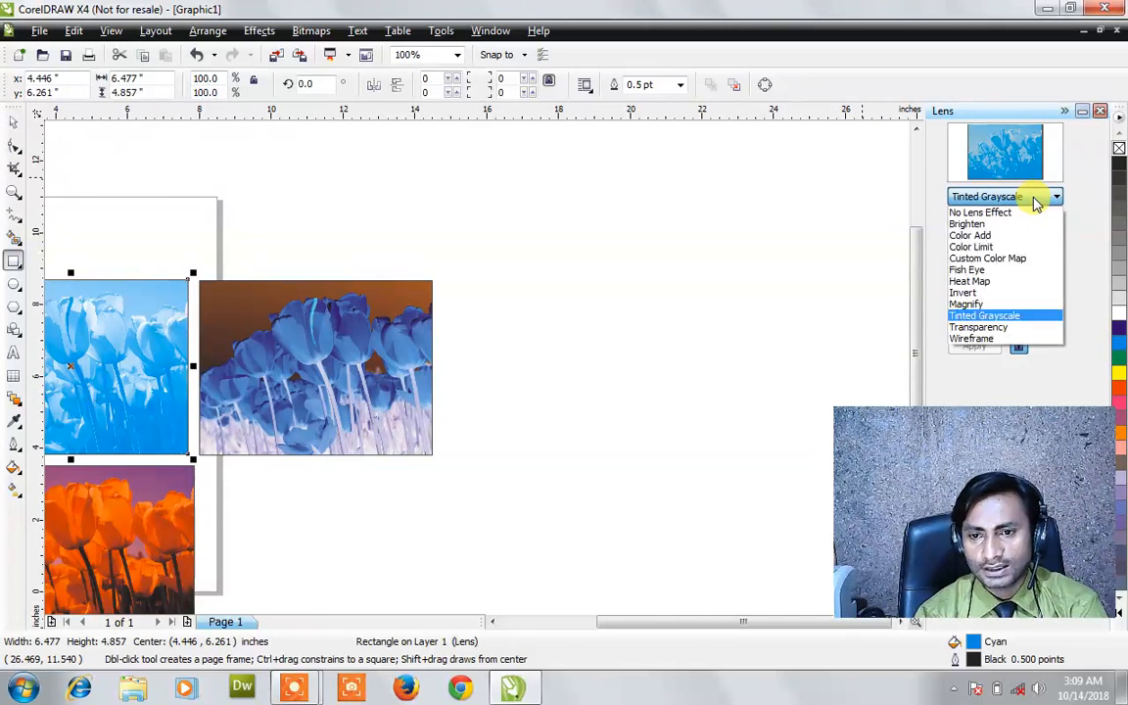
pyautogui.click(1003, 326)
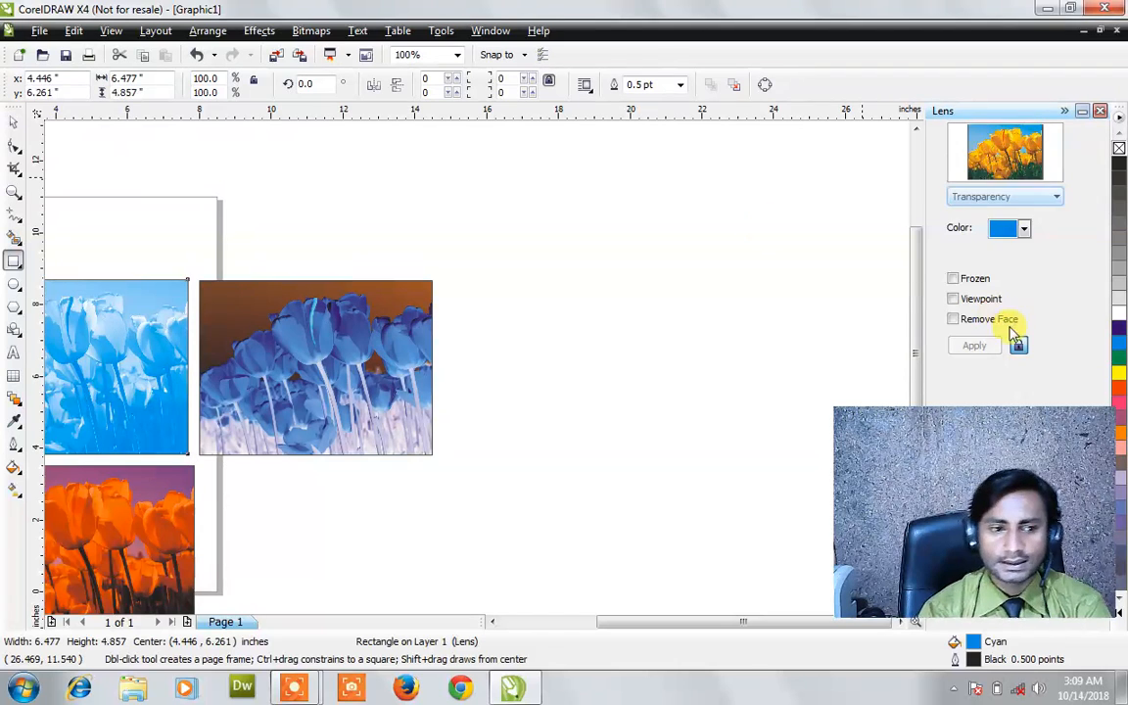
pyautogui.click(13, 120)
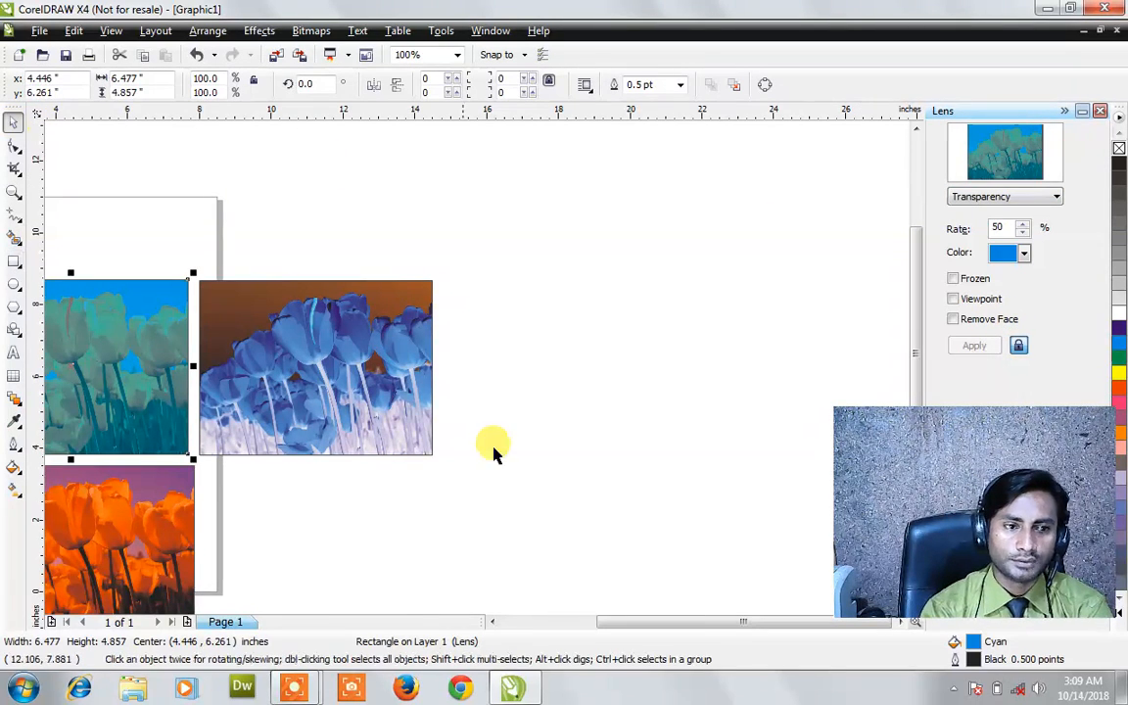
pyautogui.moveTo(690, 624); pyautogui.dragTo(642, 607)
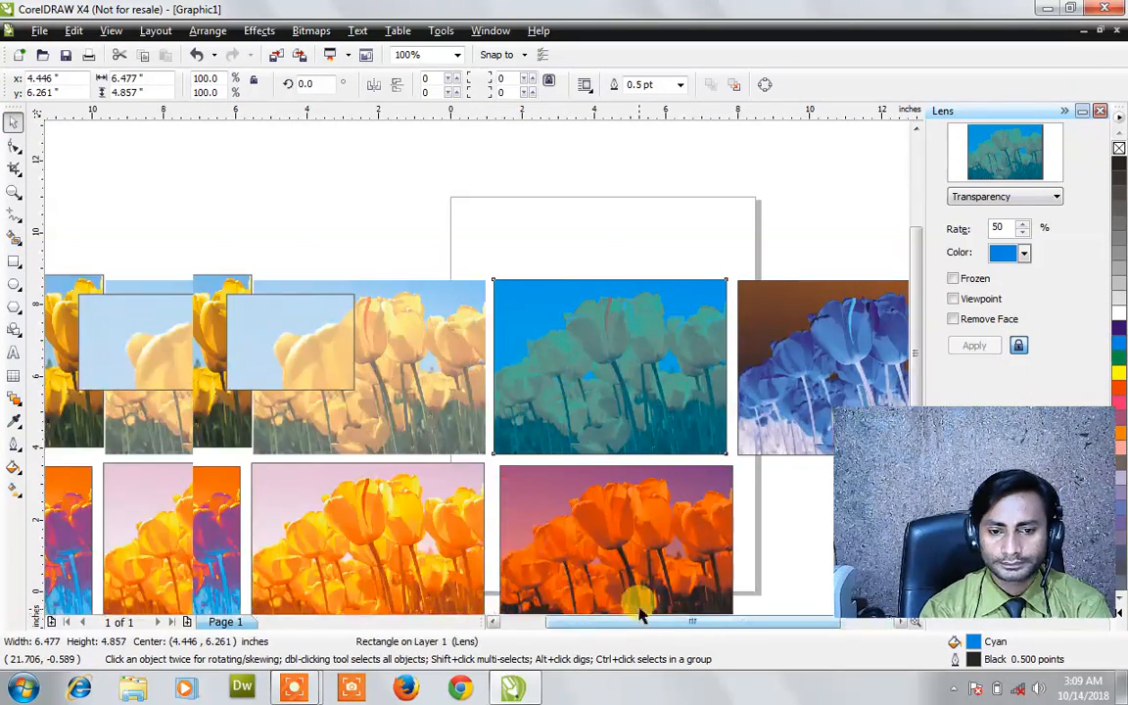
pyautogui.moveTo(548, 396); pyautogui.dragTo(567, 311)
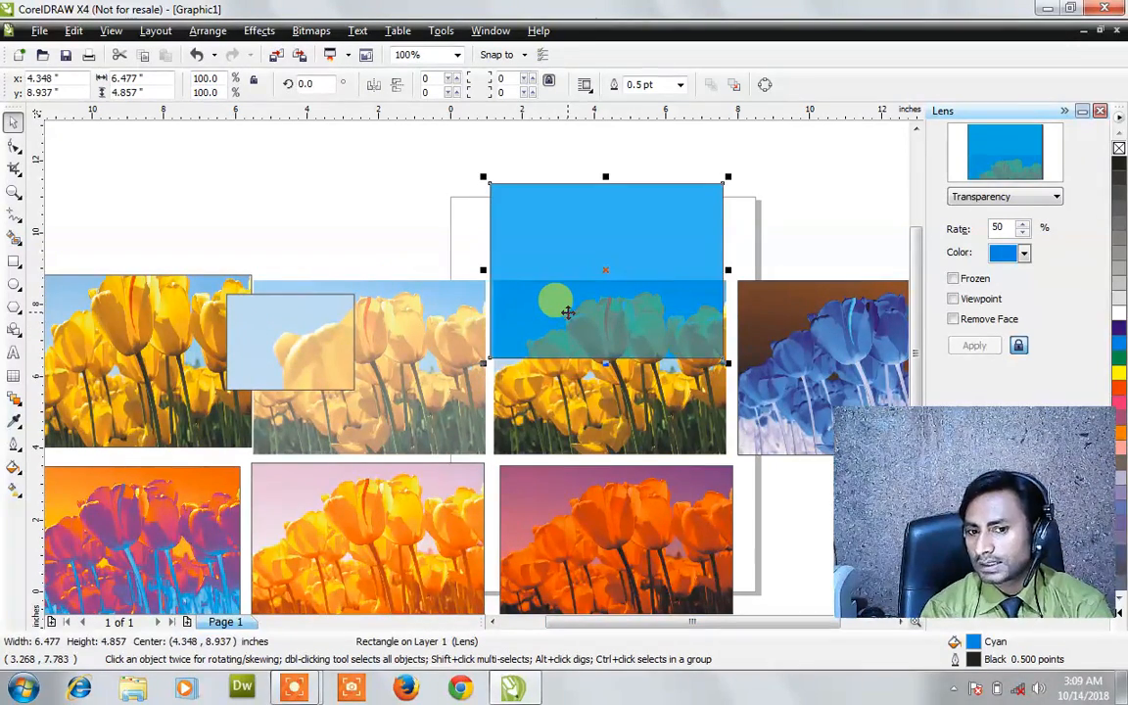
# - Draw a rectangle about 2.58 by 2.41 inches in the empty area above the pictures and fill it with Cyan
pyautogui.click(14, 260)
pyautogui.moveTo(211, 161); pyautogui.dragTo(316, 259)
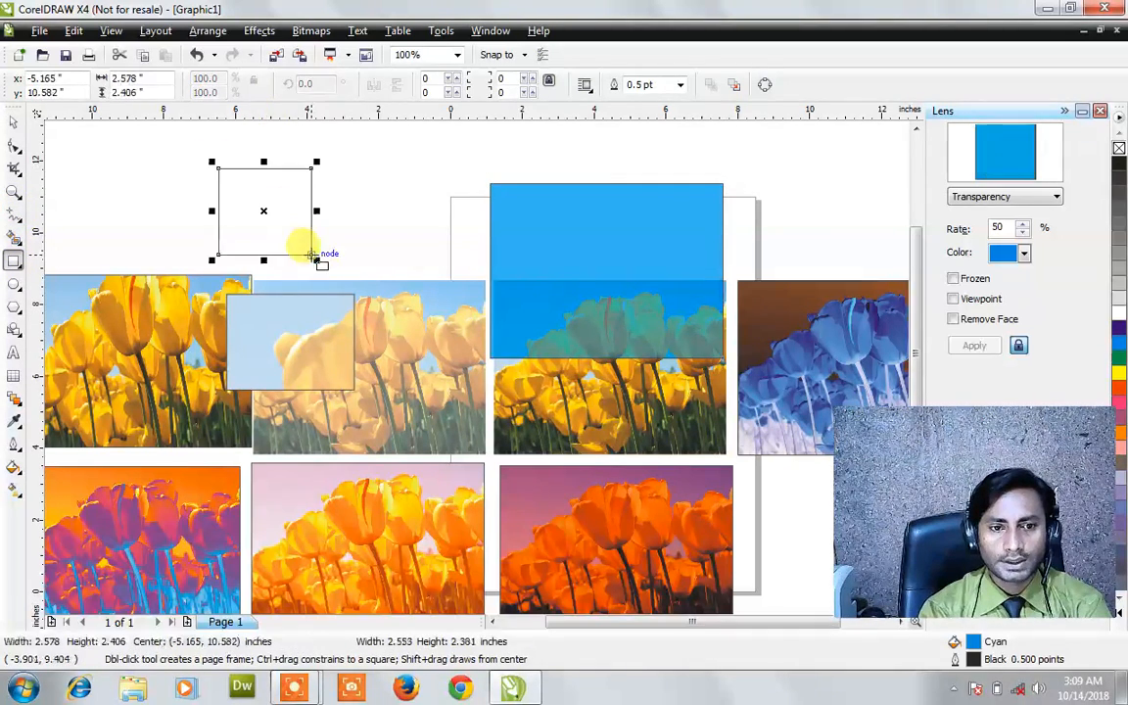
pyautogui.click(1116, 344)
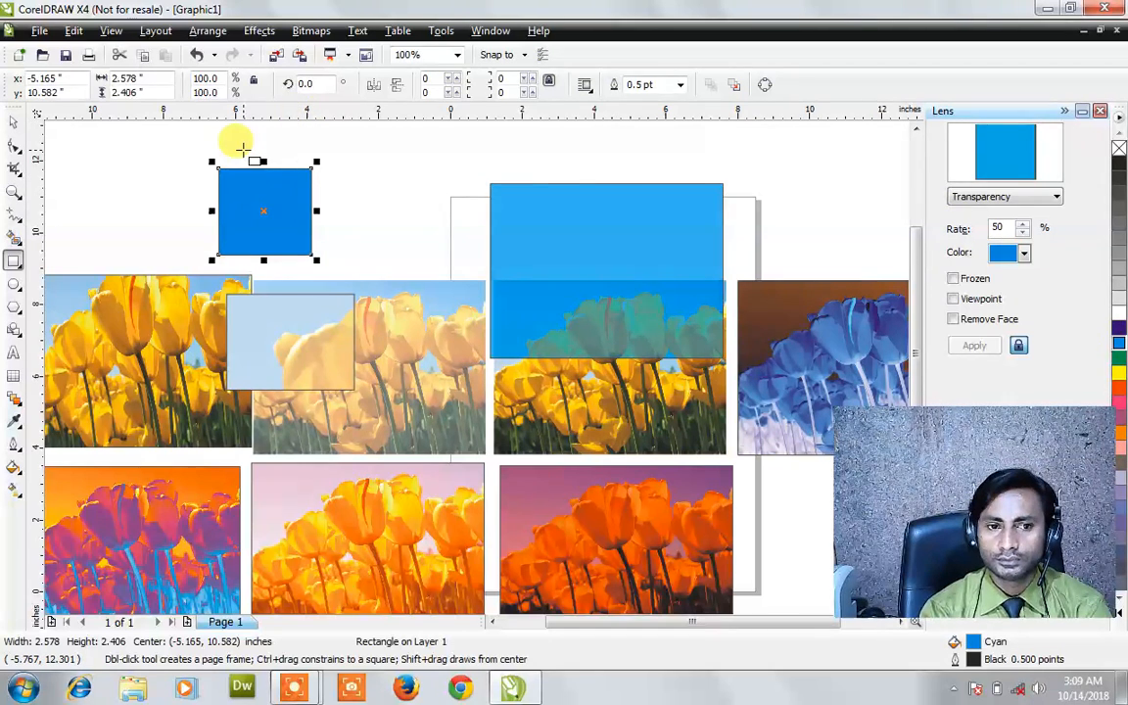
pyautogui.moveTo(222, 153); pyautogui.dragTo(309, 241)
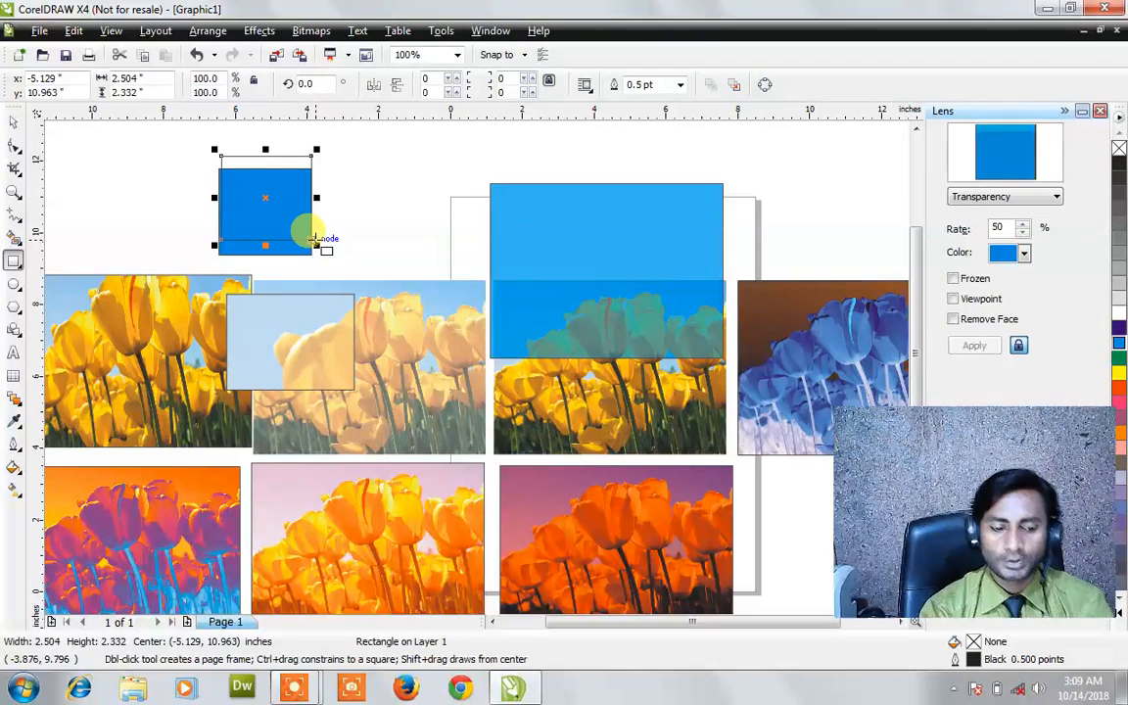
pyautogui.press('Escape')
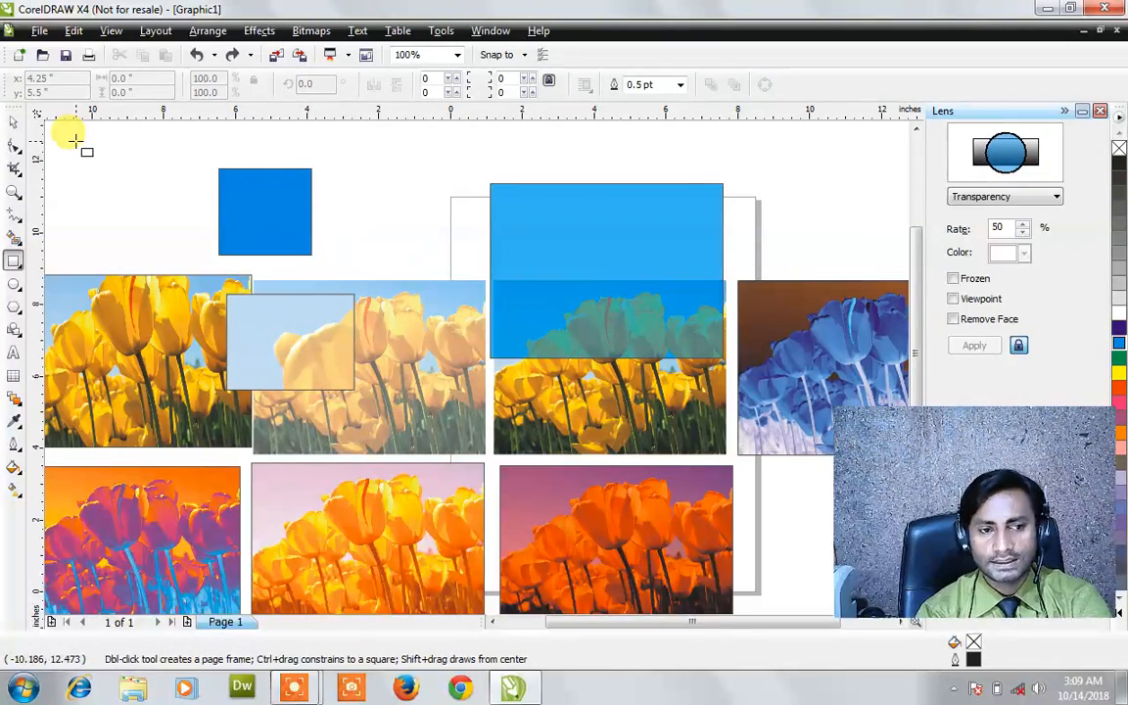
# - Fill a duplicate lying on top of the small cyan rectangle with Green and apply the Transparency lens at 50% to it
pyautogui.click(12, 121)
pyautogui.click(270, 194)
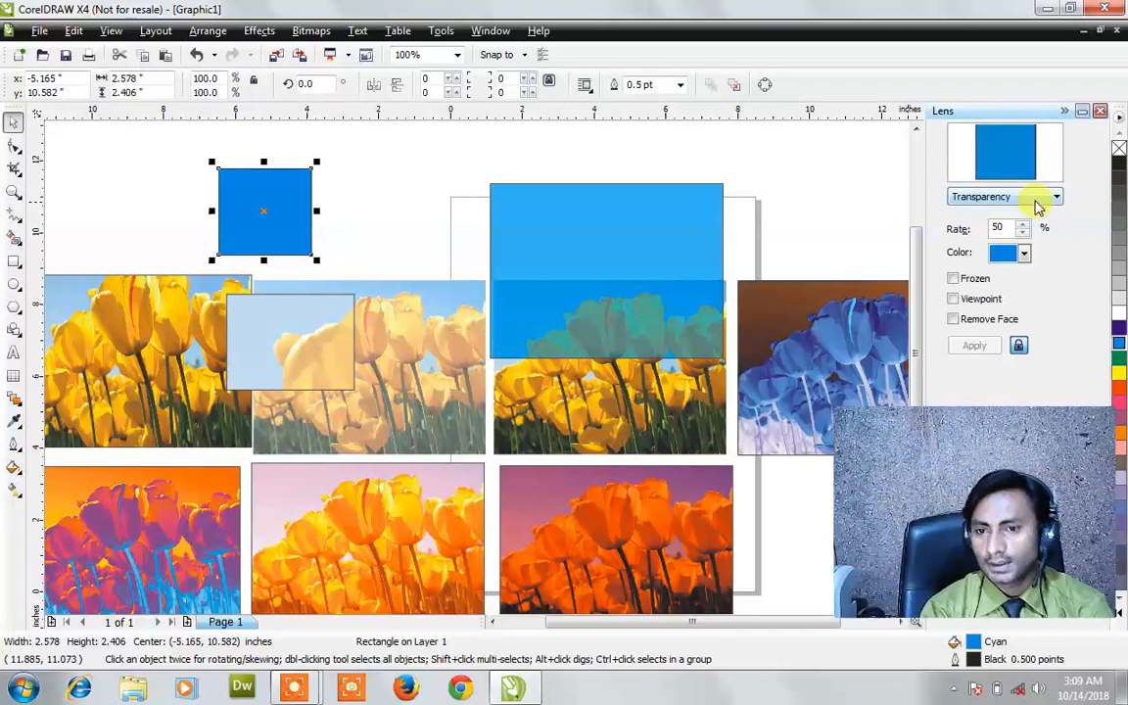
pyautogui.click(1119, 358)
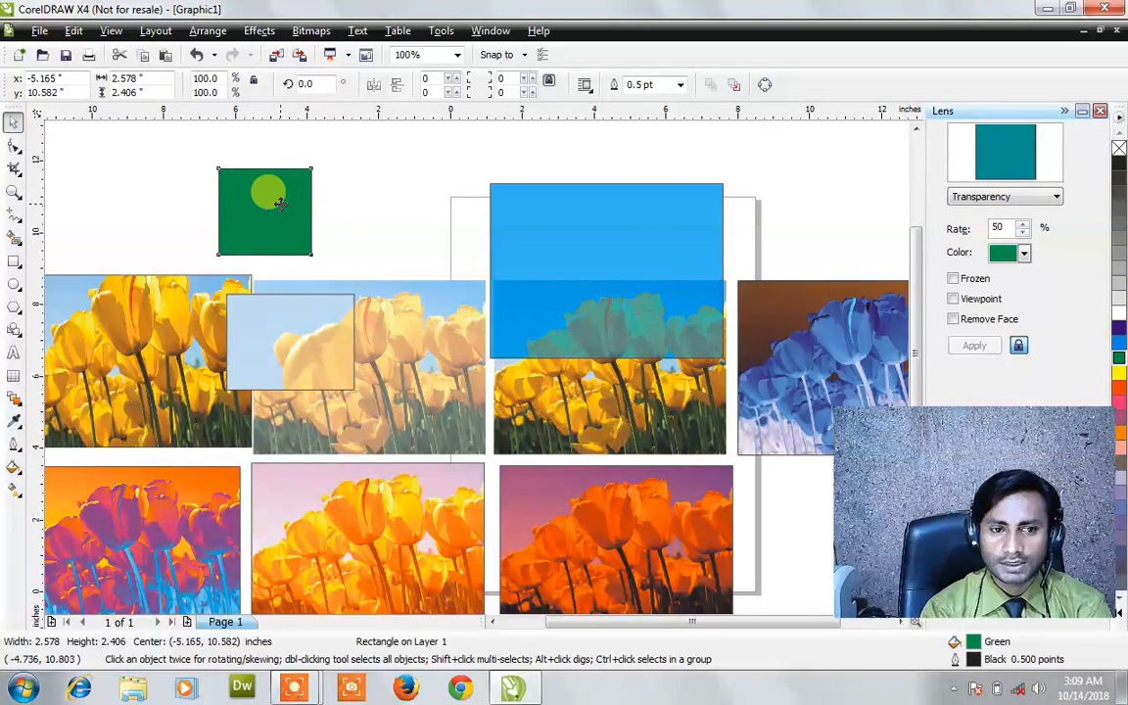
pyautogui.moveTo(274, 198); pyautogui.dragTo(421, 196)
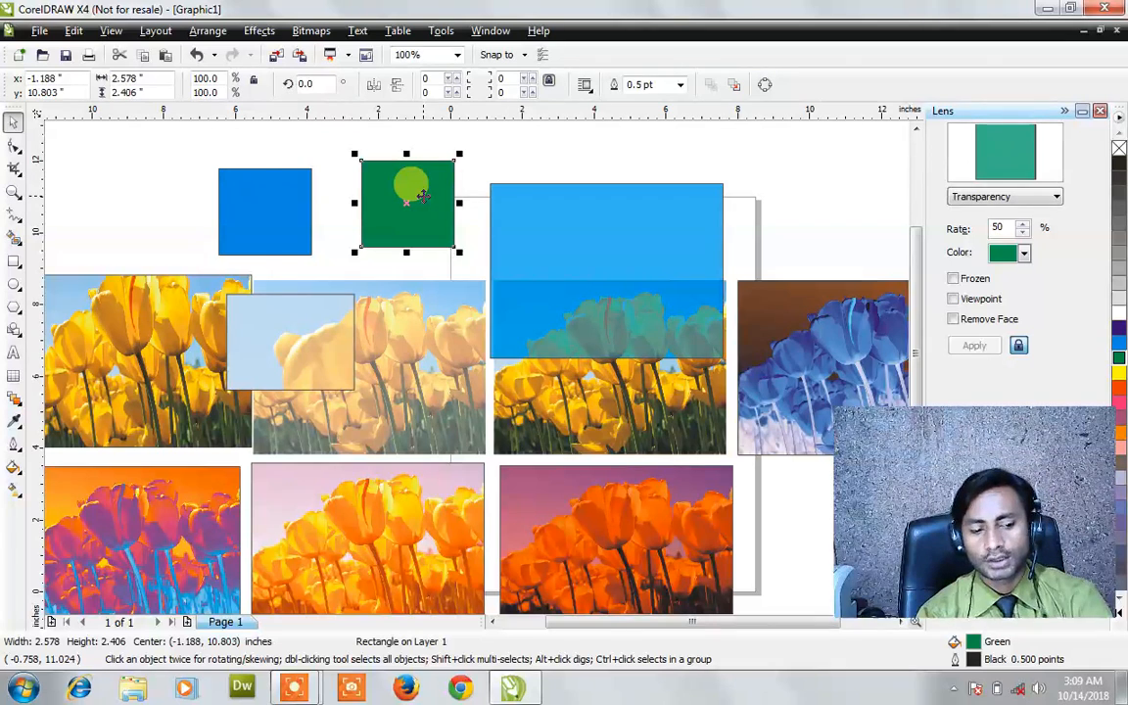
pyautogui.hotkey('ctrl', 'z')
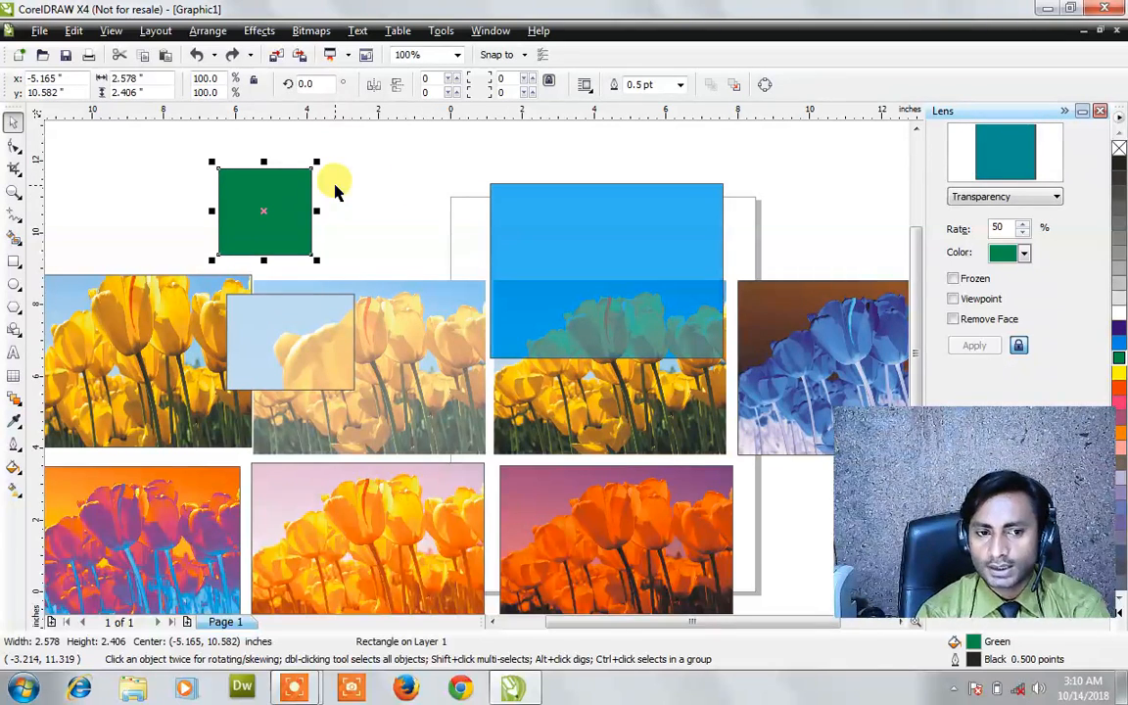
pyautogui.click(979, 195)
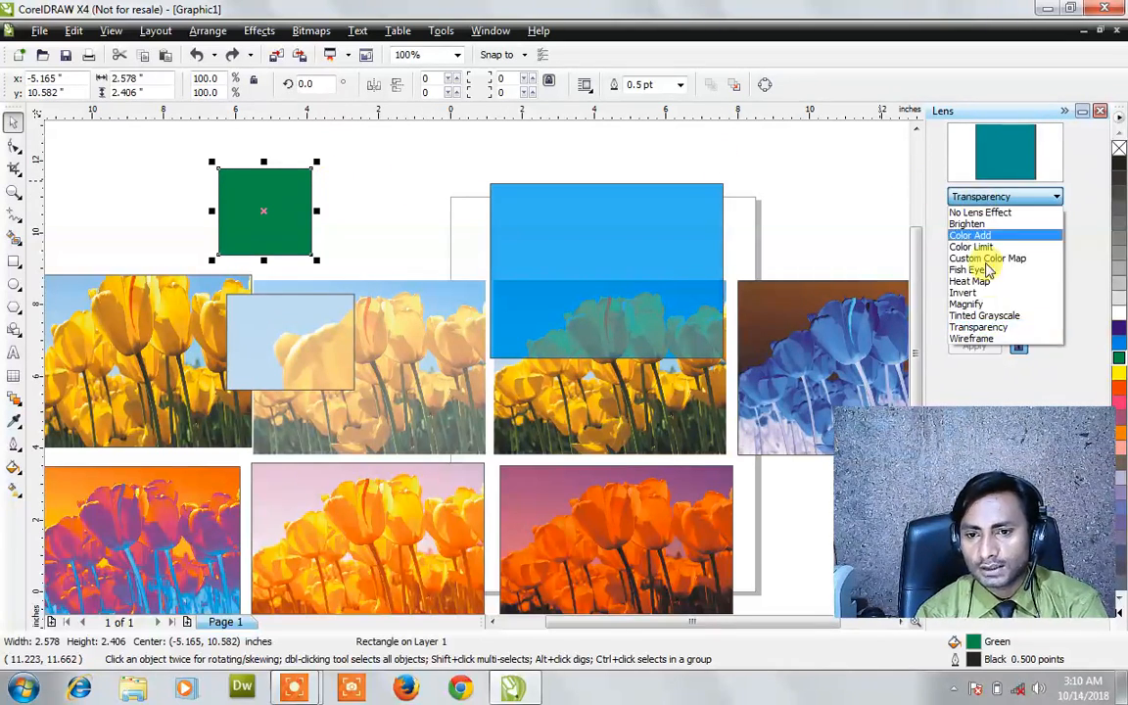
pyautogui.click(977, 327)
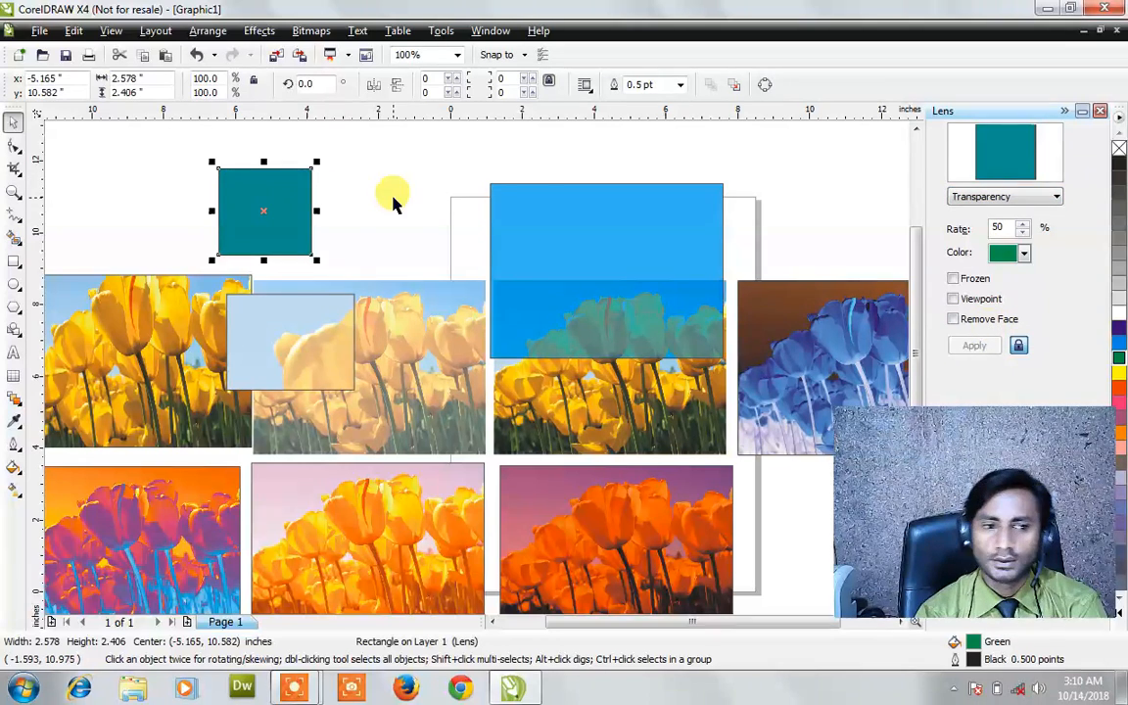
# - Move the green Transparency rectangle to several positions partly overlapping the small cyan rectangle
pyautogui.moveTo(279, 188); pyautogui.dragTo(325, 164)
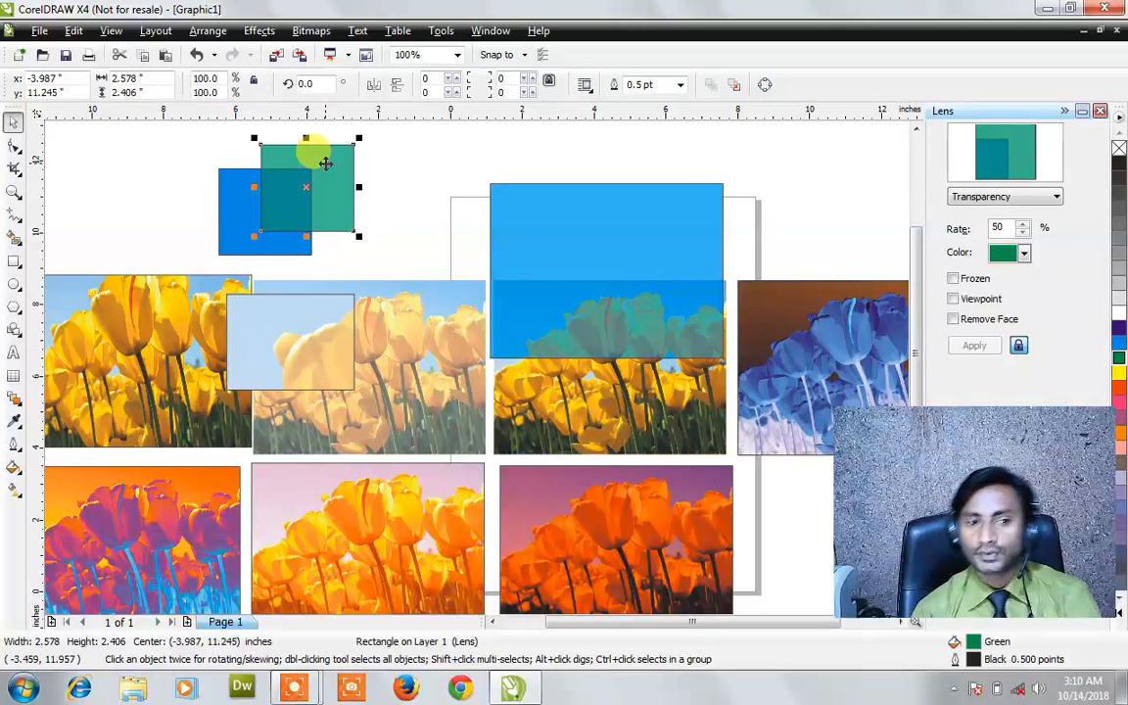
pyautogui.moveTo(325, 163); pyautogui.dragTo(262, 196)
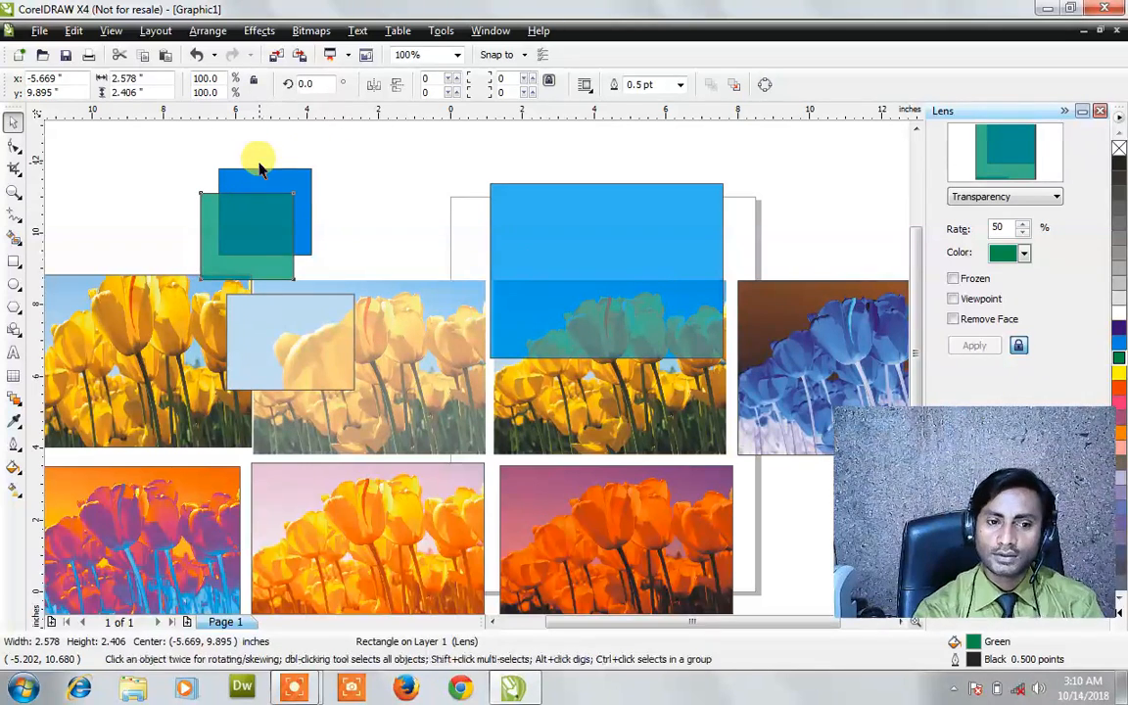
pyautogui.click(246, 232)
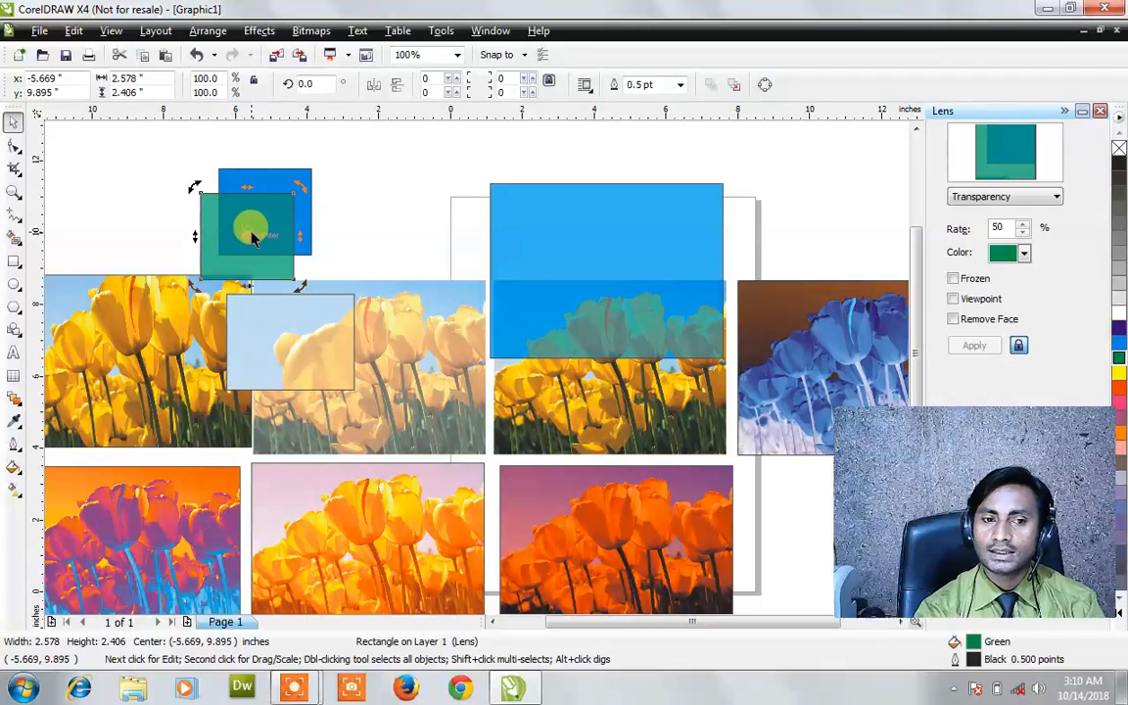
pyautogui.click(460, 168)
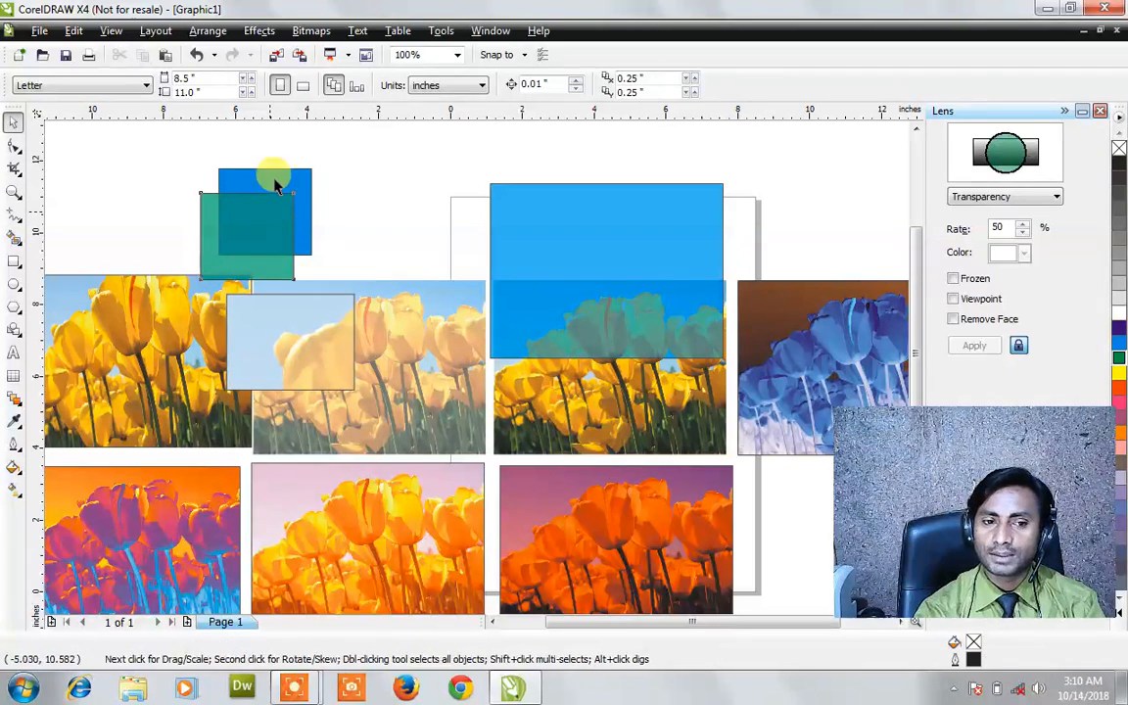
pyautogui.moveTo(268, 201); pyautogui.dragTo(270, 159)
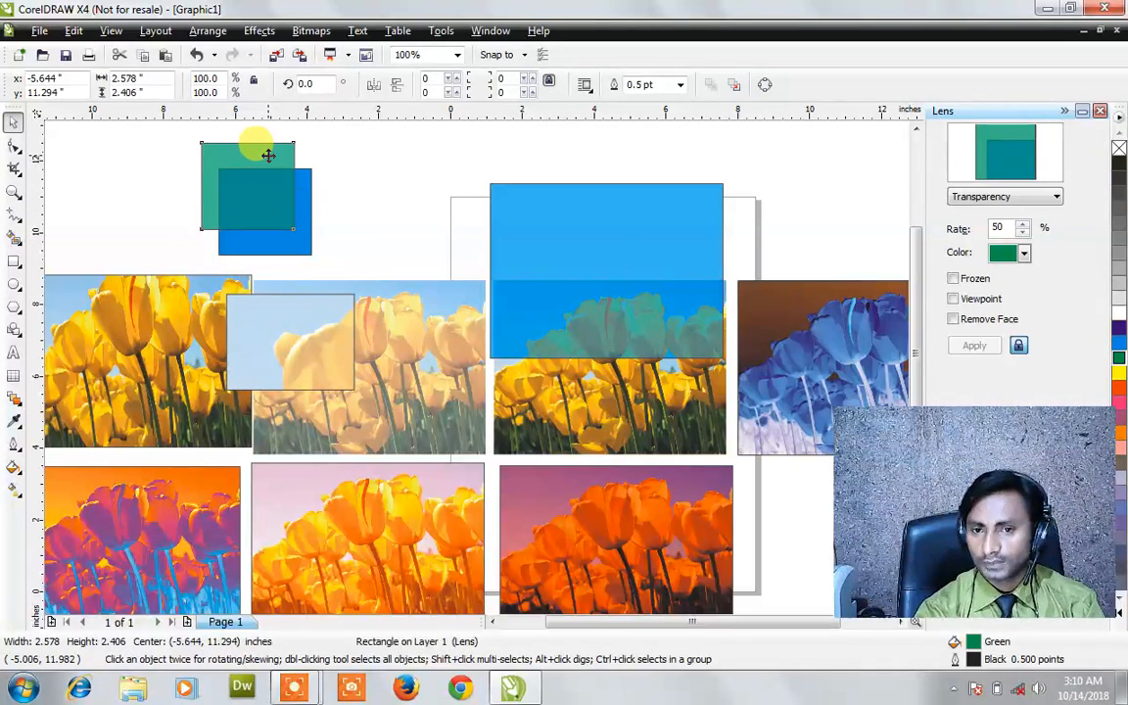
# - Set the green rectangle's Transparency rate to 90% and move it to overlap the small cyan rectangle's lower-right corner
pyautogui.click(1021, 223)
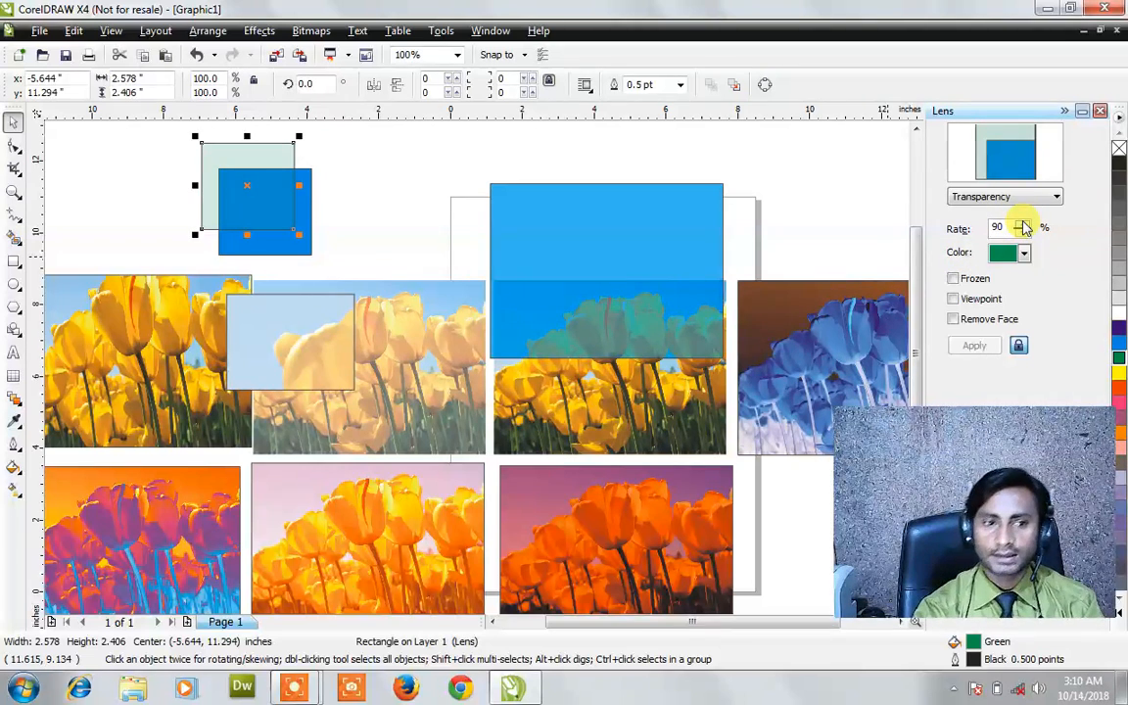
pyautogui.moveTo(271, 168); pyautogui.dragTo(324, 215)
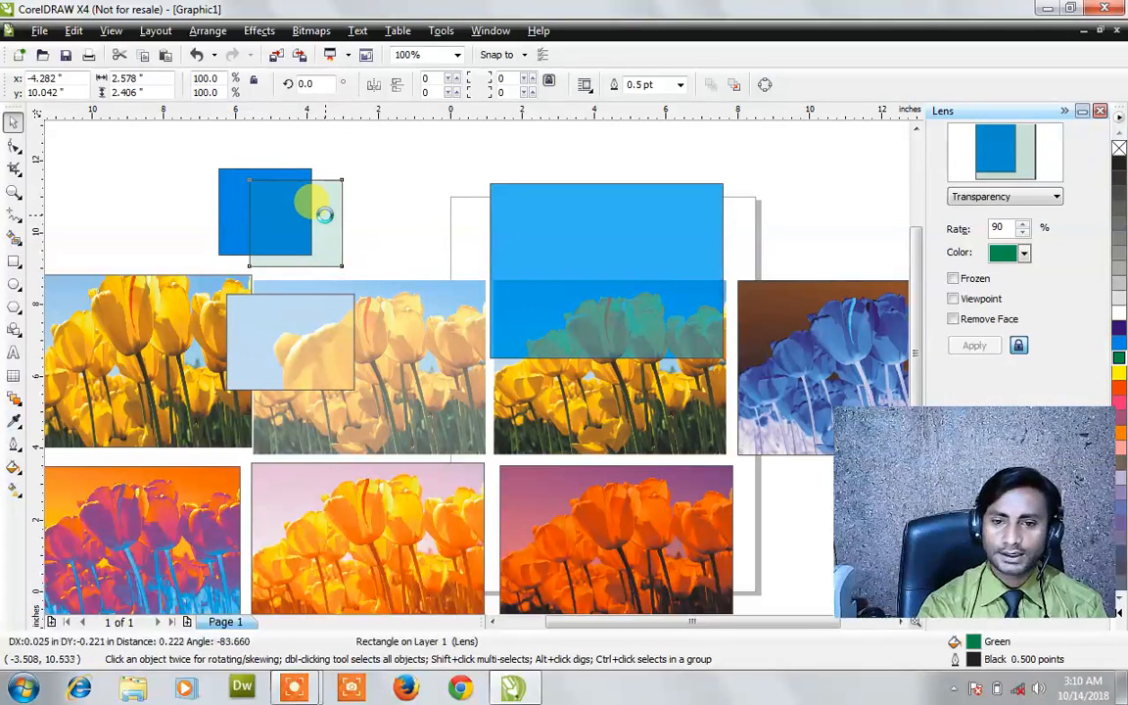
# - Change the green rectangle's lens to Wireframe and shift it slightly over the small cyan rectangle
pyautogui.click(980, 200)
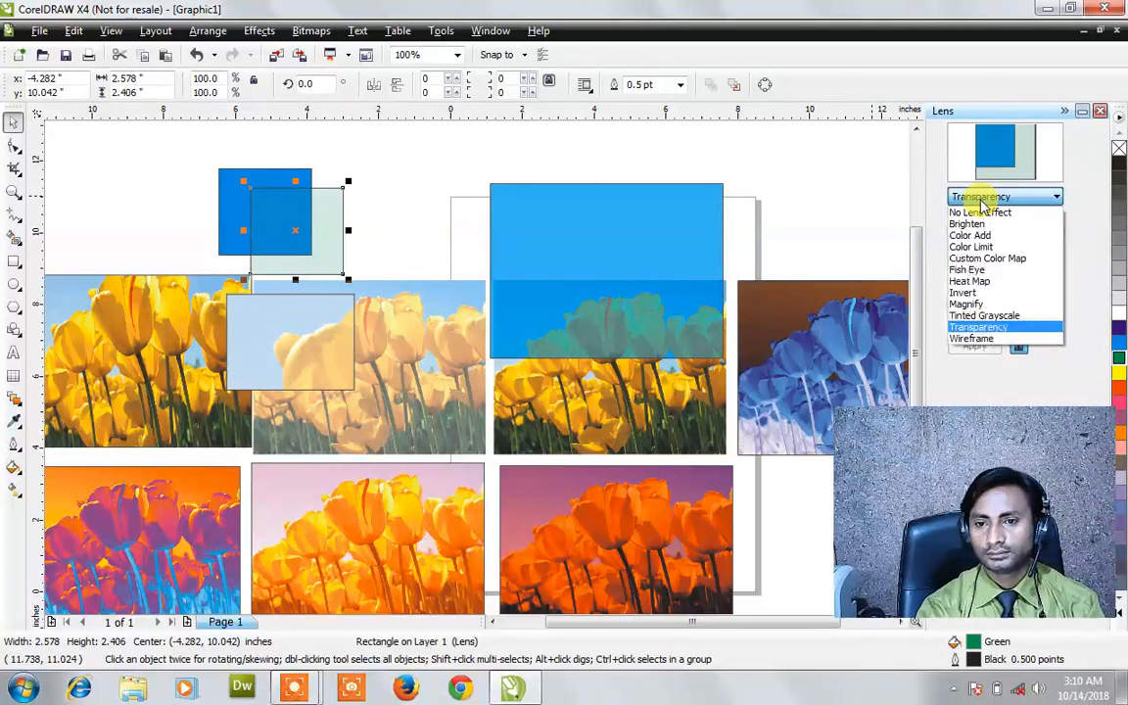
pyautogui.click(1002, 339)
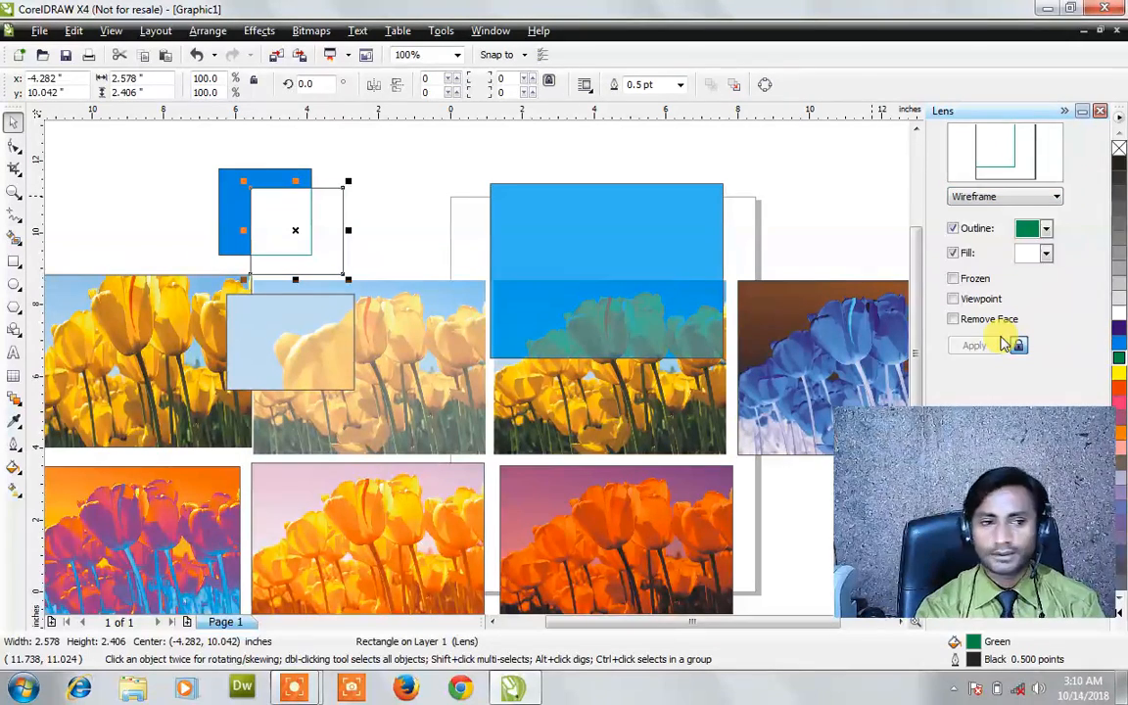
pyautogui.click(411, 208)
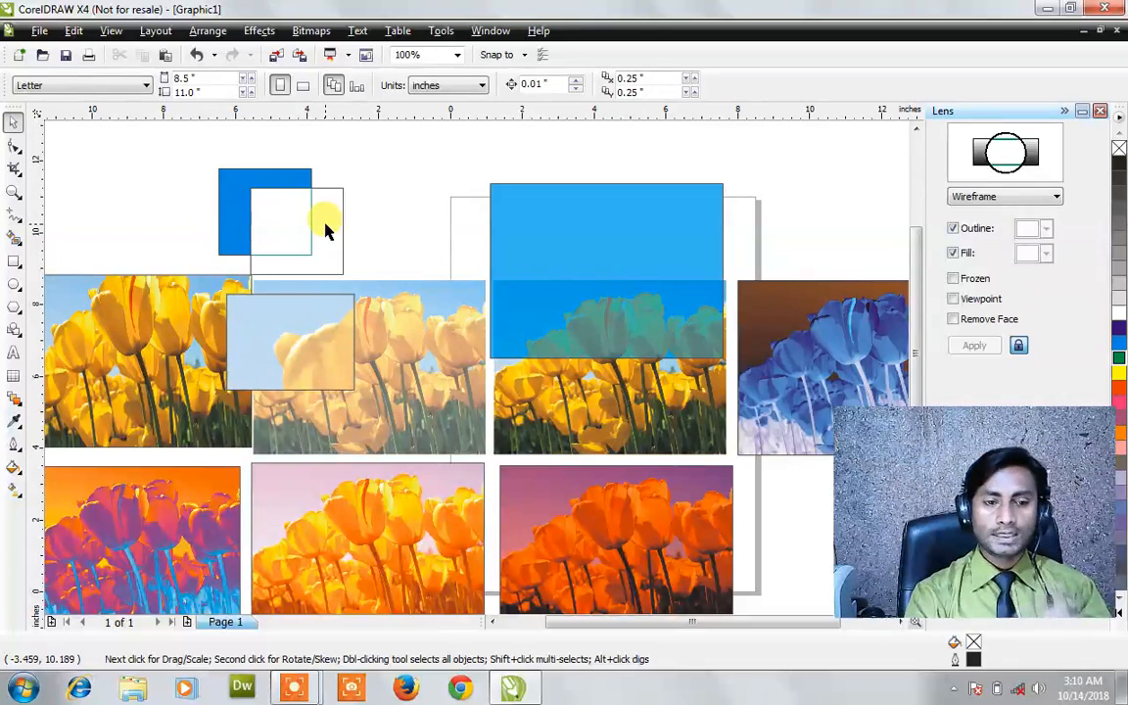
pyautogui.moveTo(294, 221); pyautogui.dragTo(323, 237)
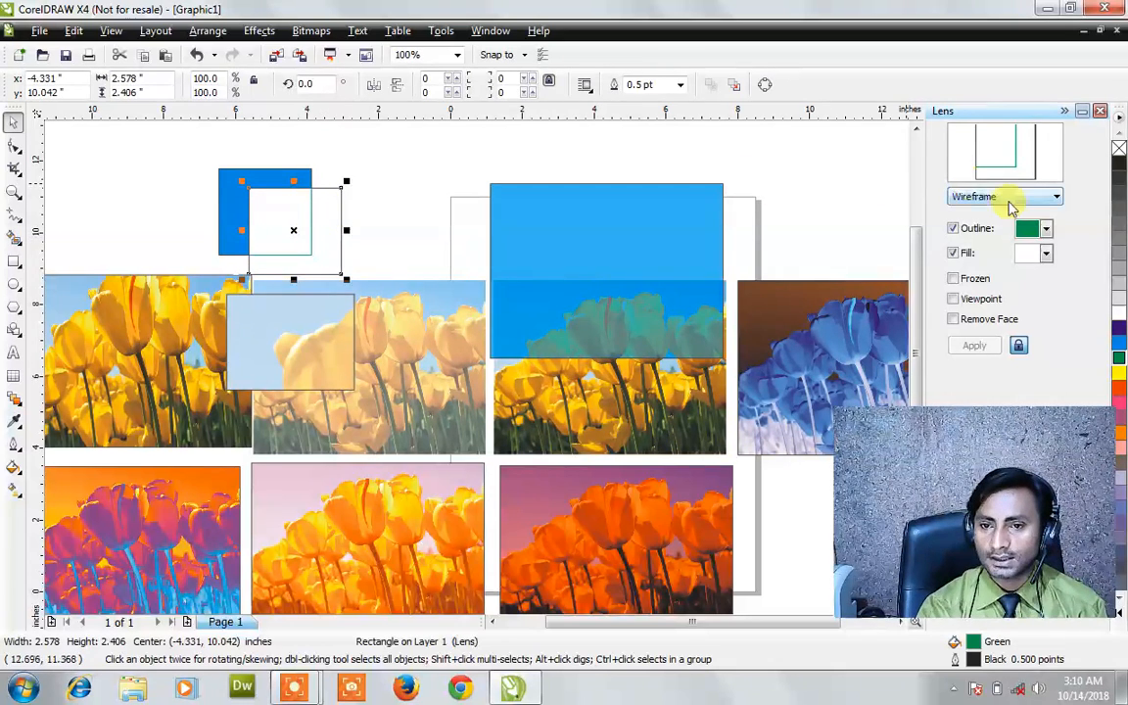
# - Enable Viewpoint and Remove Face on the unlocked wireframe lens, moving its rectangle clear of the small cyan rectangle and back over it
pyautogui.click(953, 299)
pyautogui.moveTo(308, 216); pyautogui.dragTo(381, 216)
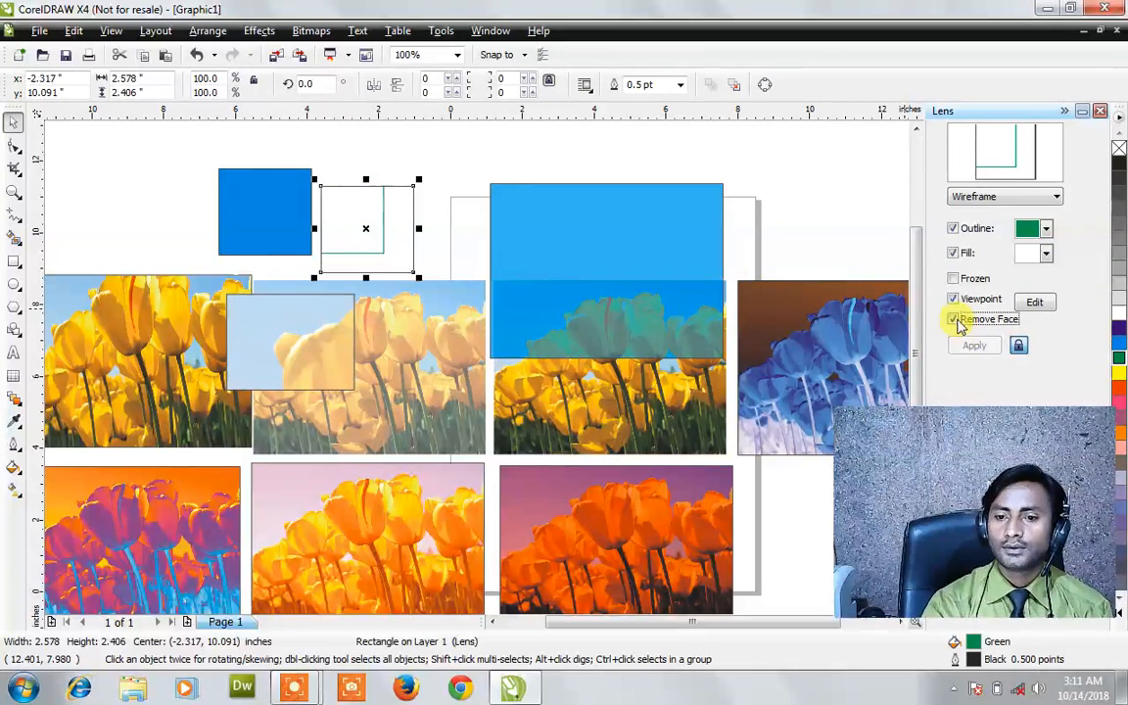
pyautogui.click(1017, 347)
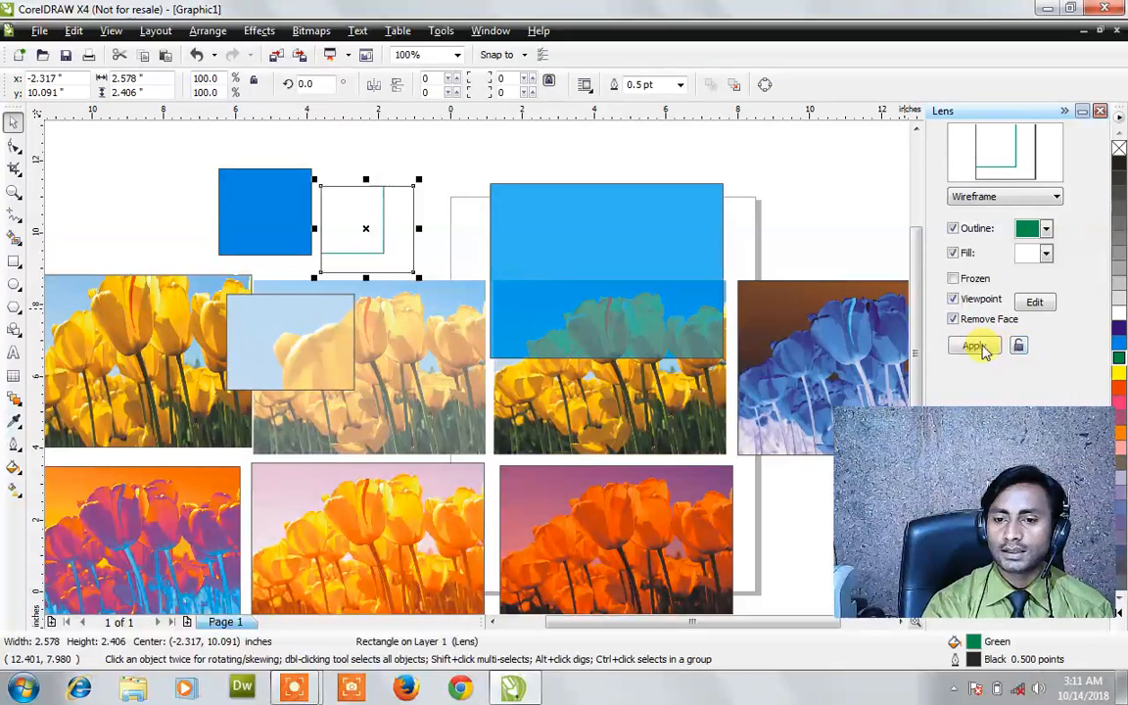
pyautogui.moveTo(415, 226); pyautogui.dragTo(308, 238)
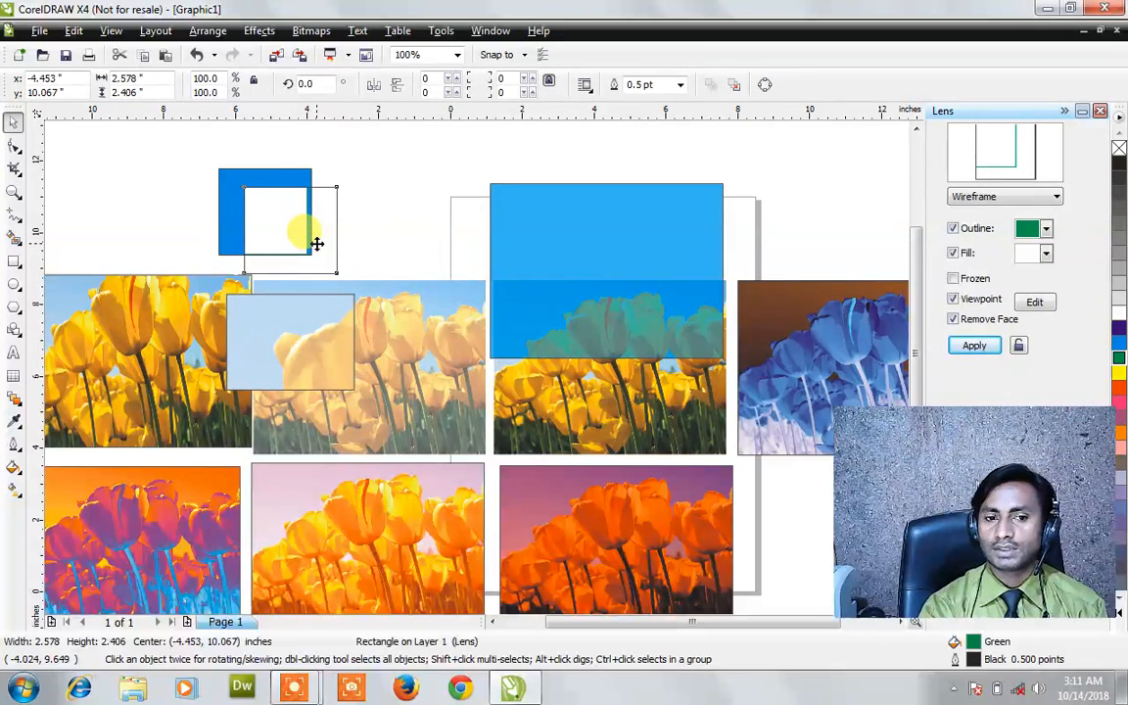
# - Reapply the wireframe lens with Remove Face turned off and on again, keeping Viewpoint enabled
pyautogui.click(954, 301)
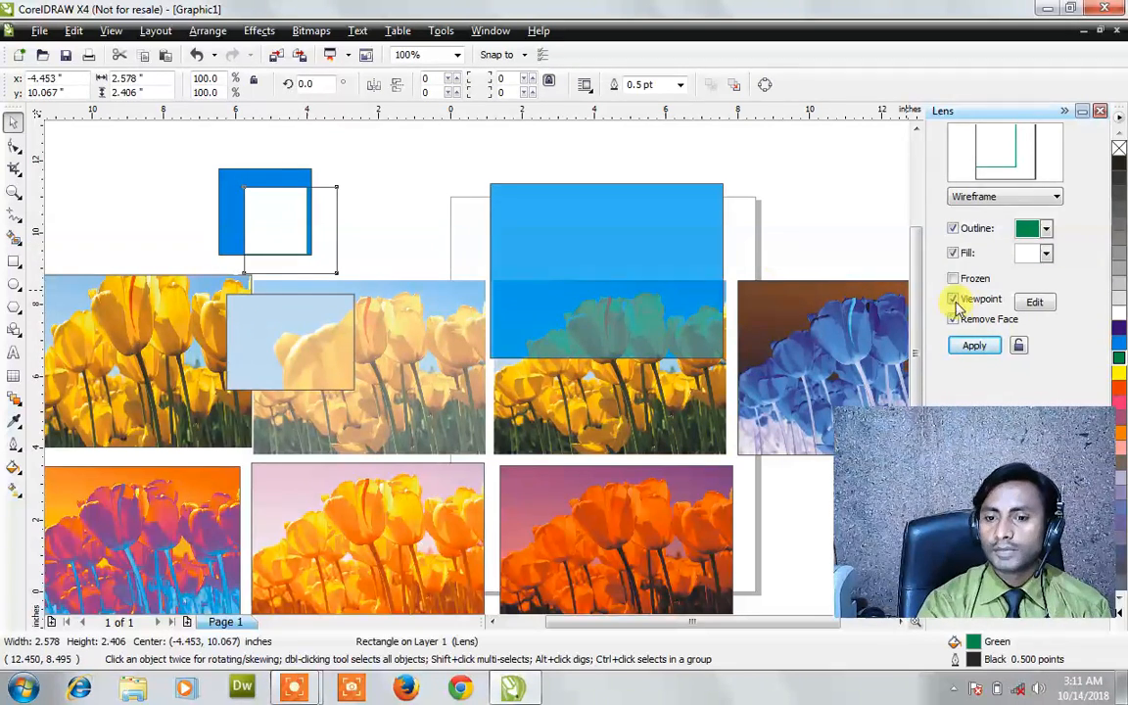
pyautogui.click(969, 347)
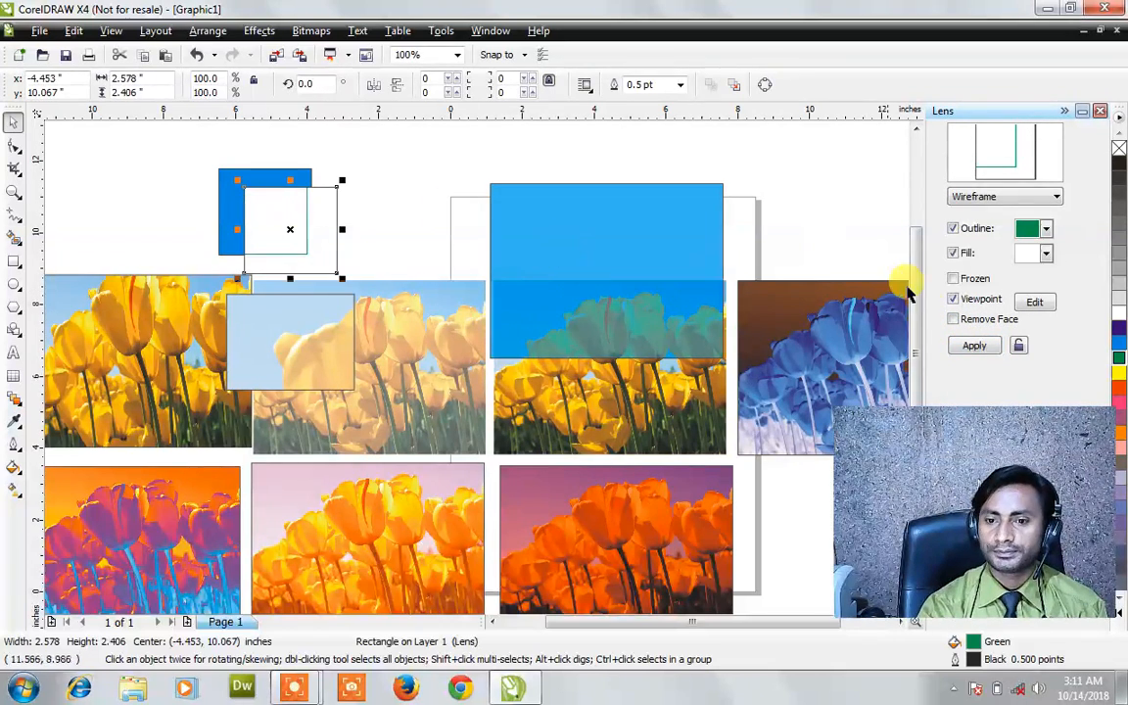
pyautogui.click(975, 349)
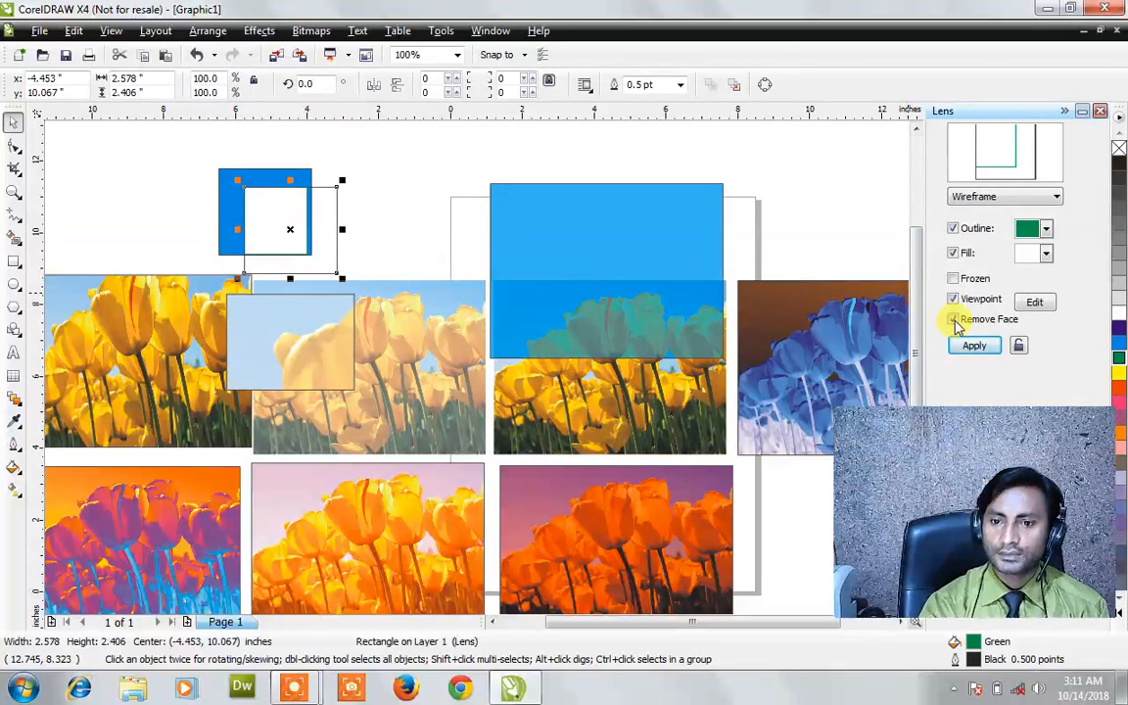
pyautogui.click(972, 349)
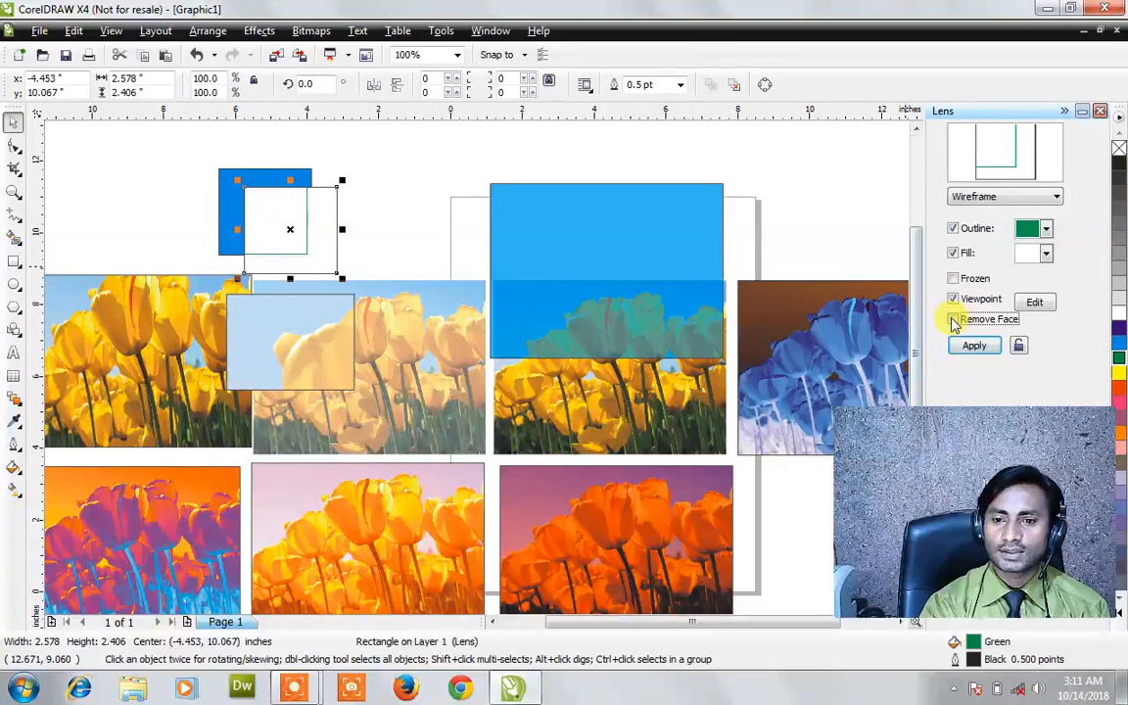
pyautogui.click(972, 349)
# - Review all the tulip pictures and lens rectangles together in one view and clear the selection
pyautogui.click(537, 239)
pyautogui.scroll(1, 383, 193)
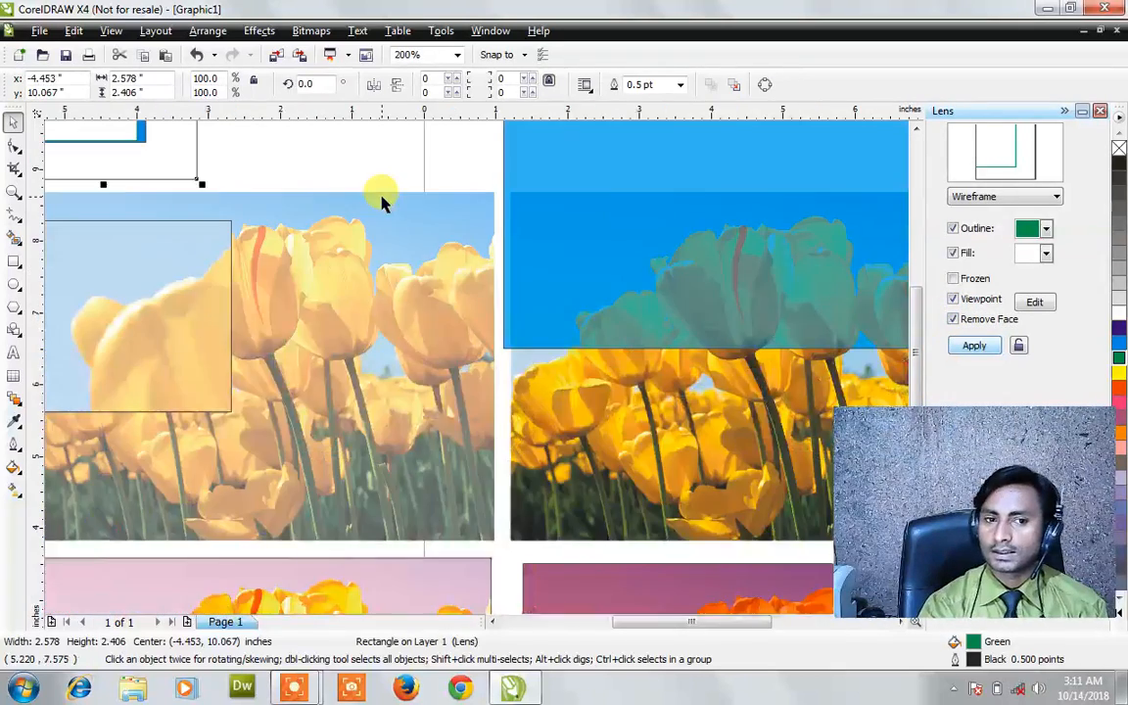
pyautogui.click(326, 210)
pyautogui.scroll(-2, 477, 367)
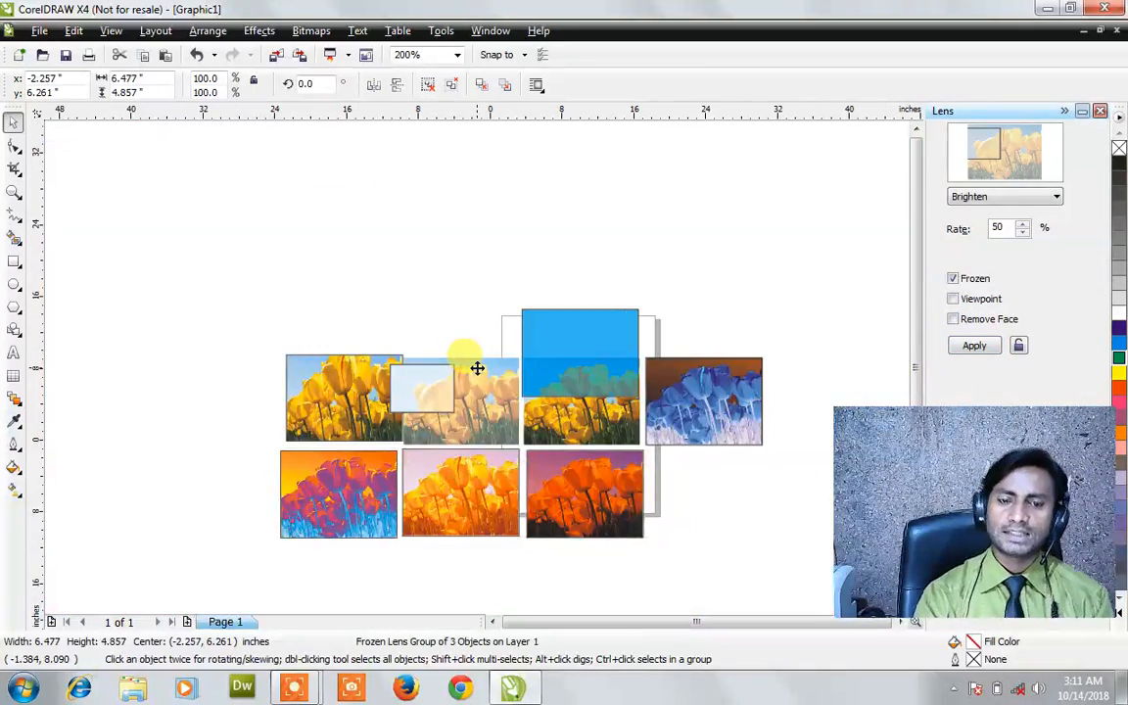
pyautogui.scroll(-2, 476, 367)
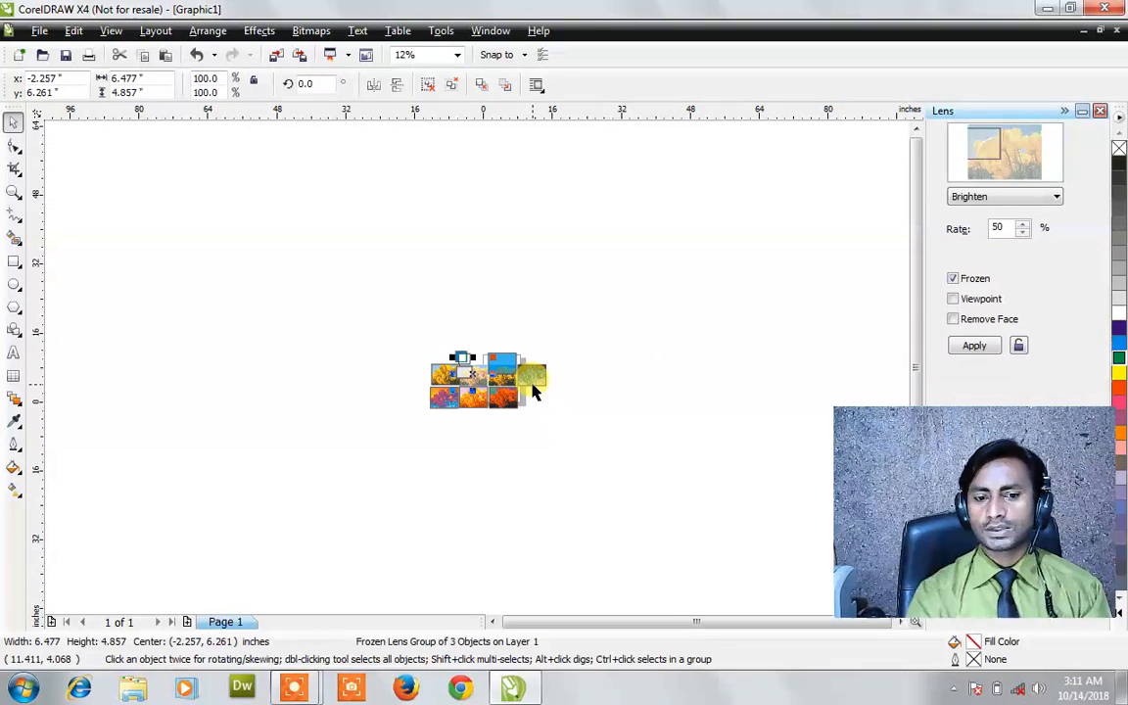
pyautogui.scroll(3, 477, 370)
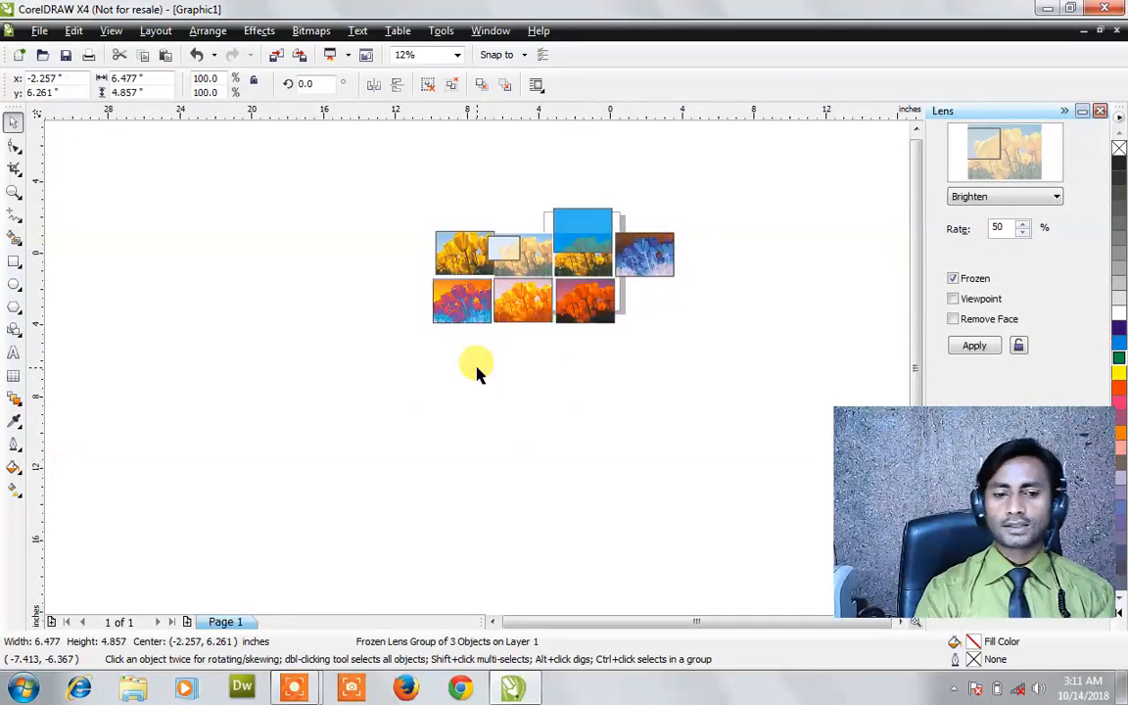
pyautogui.scroll(-3, 477, 370)
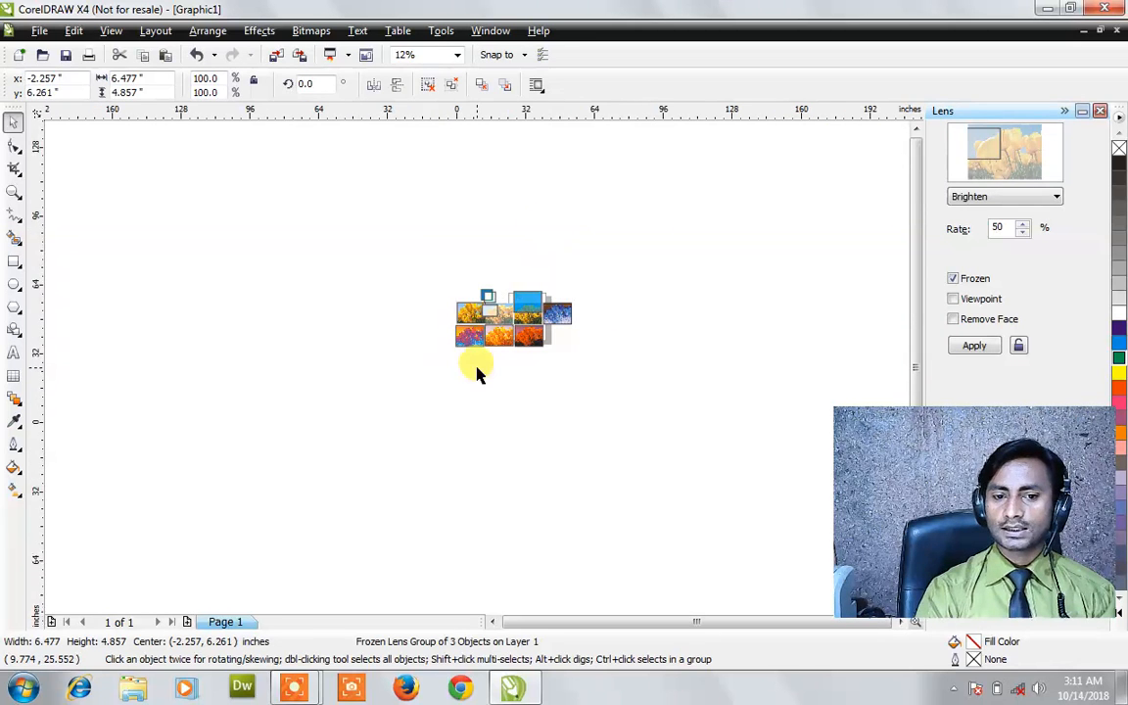
pyautogui.scroll(-2, 477, 372)
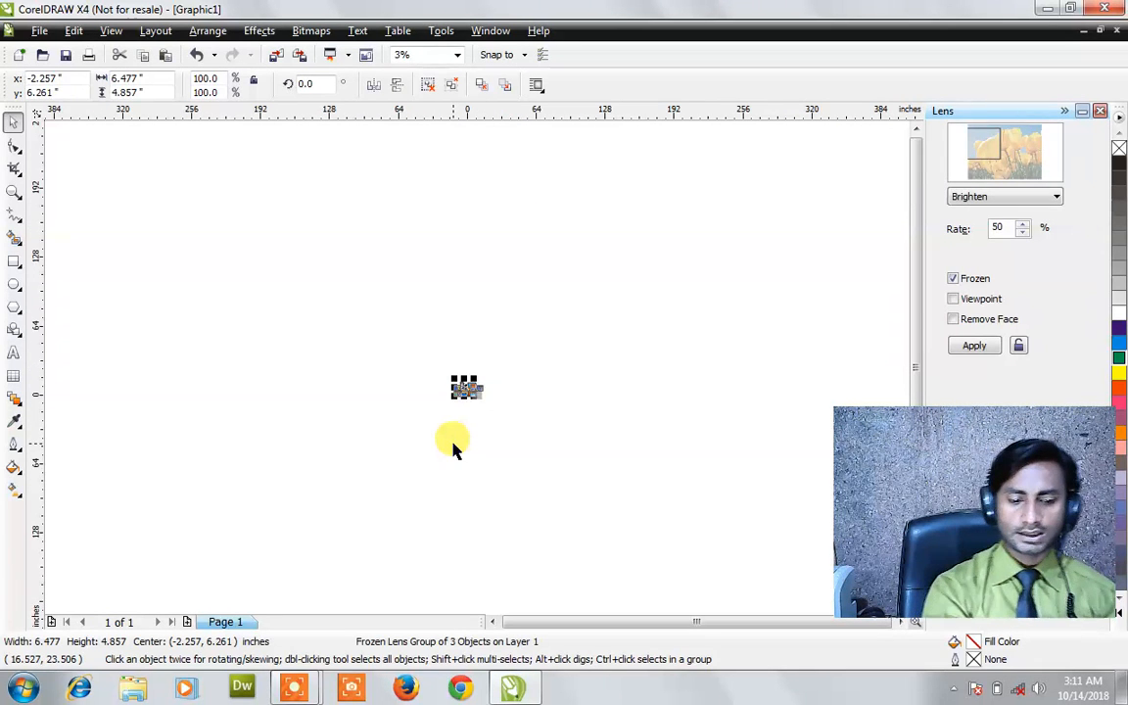
pyautogui.press('F4')
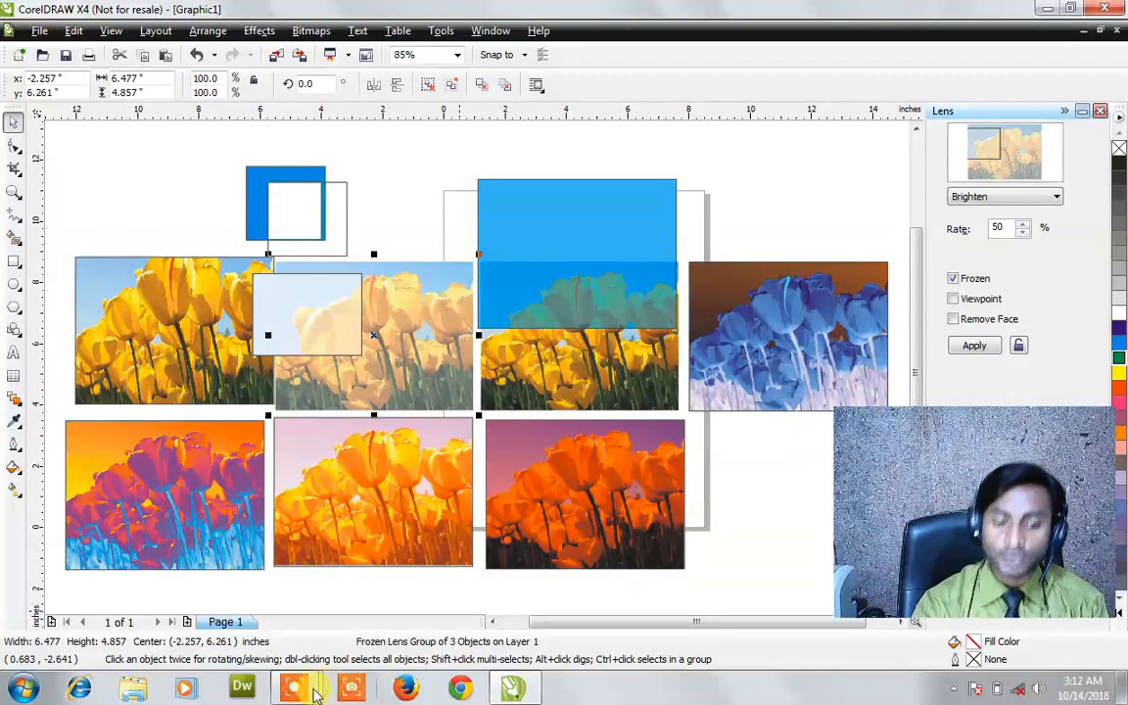
pyautogui.moveTo(292, 697)
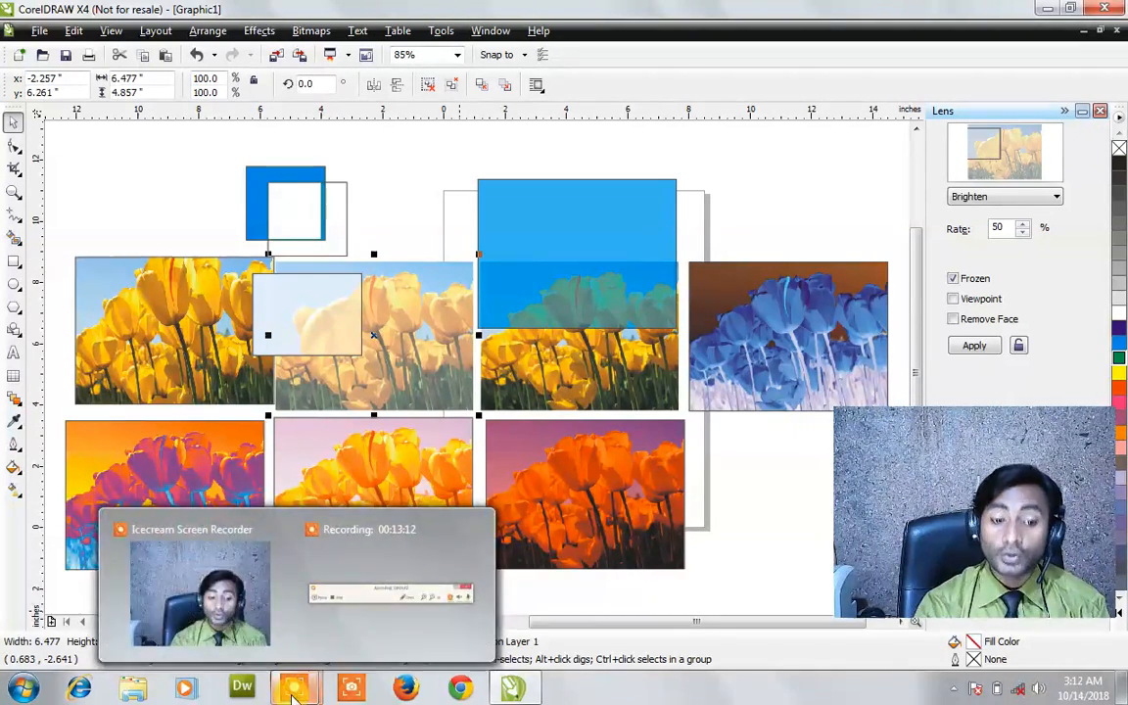
pyautogui.click(403, 185)
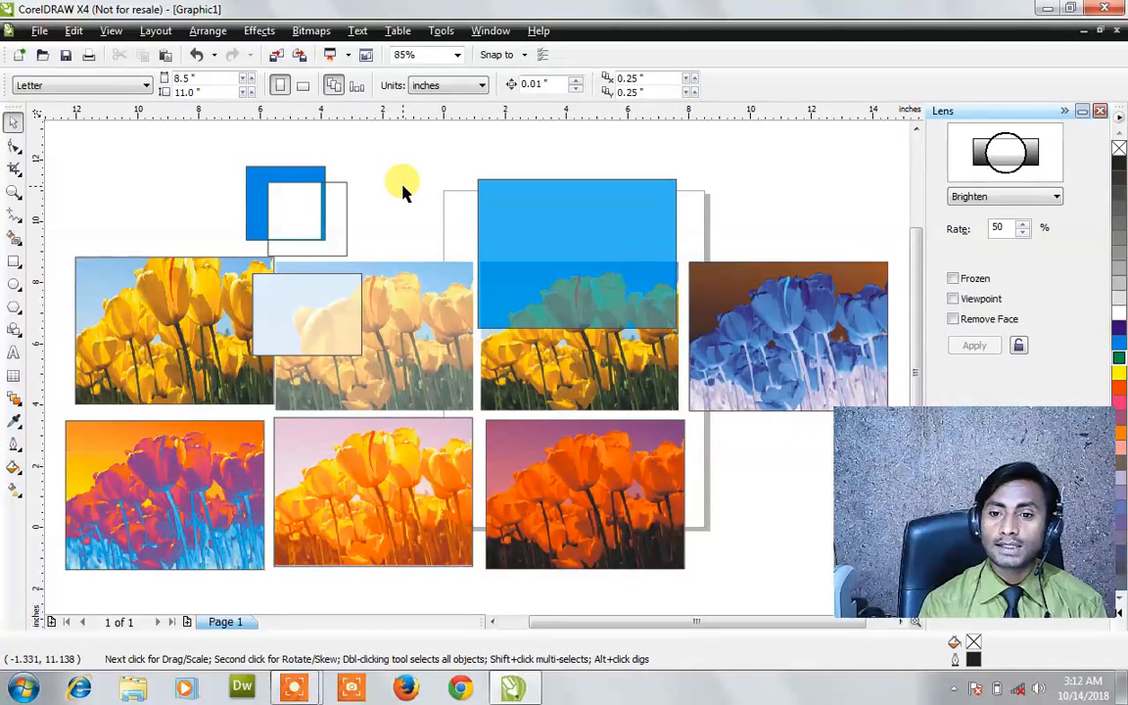